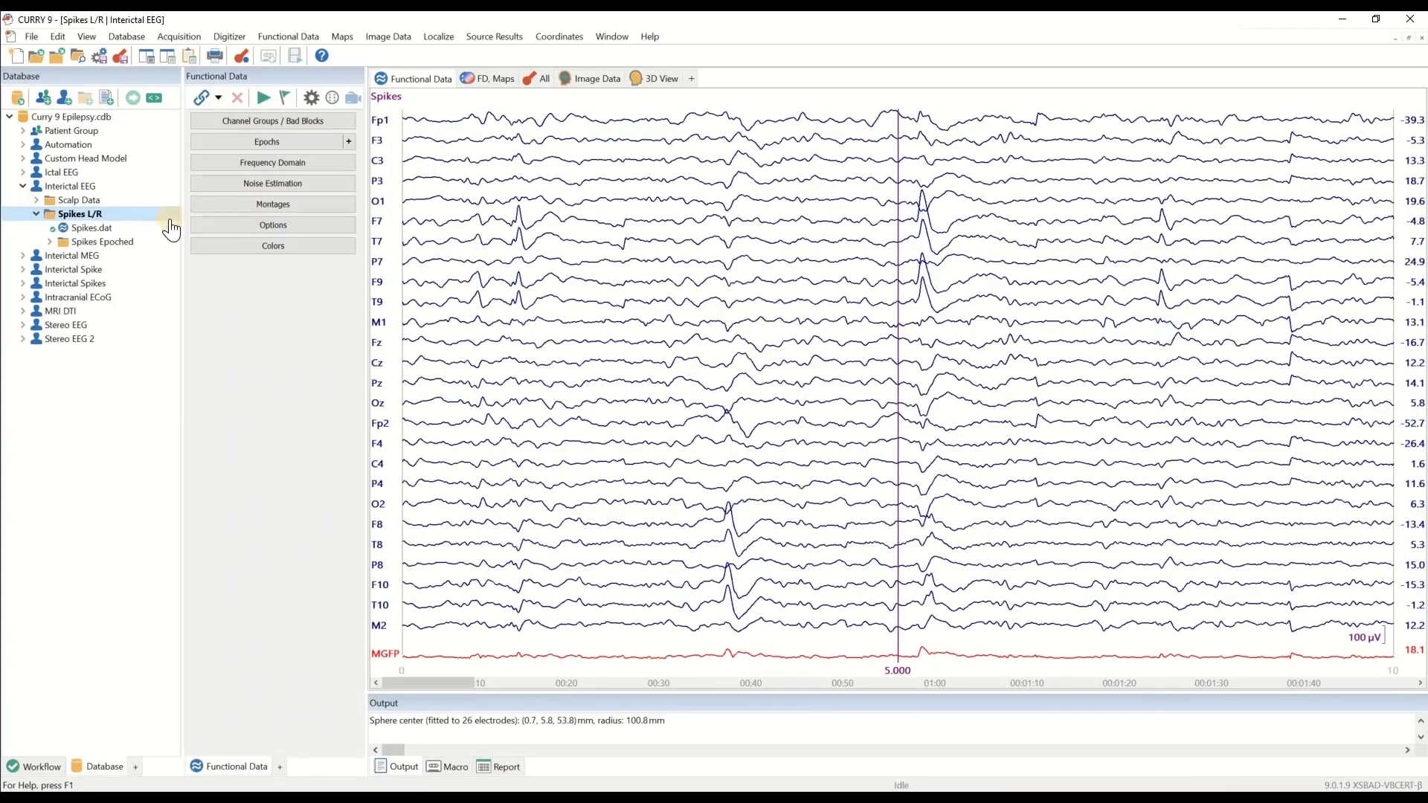
Step: Apply a constant baseline correction to the Spikes recording through the signal processing workflow
drag(436, 685, 383, 682)
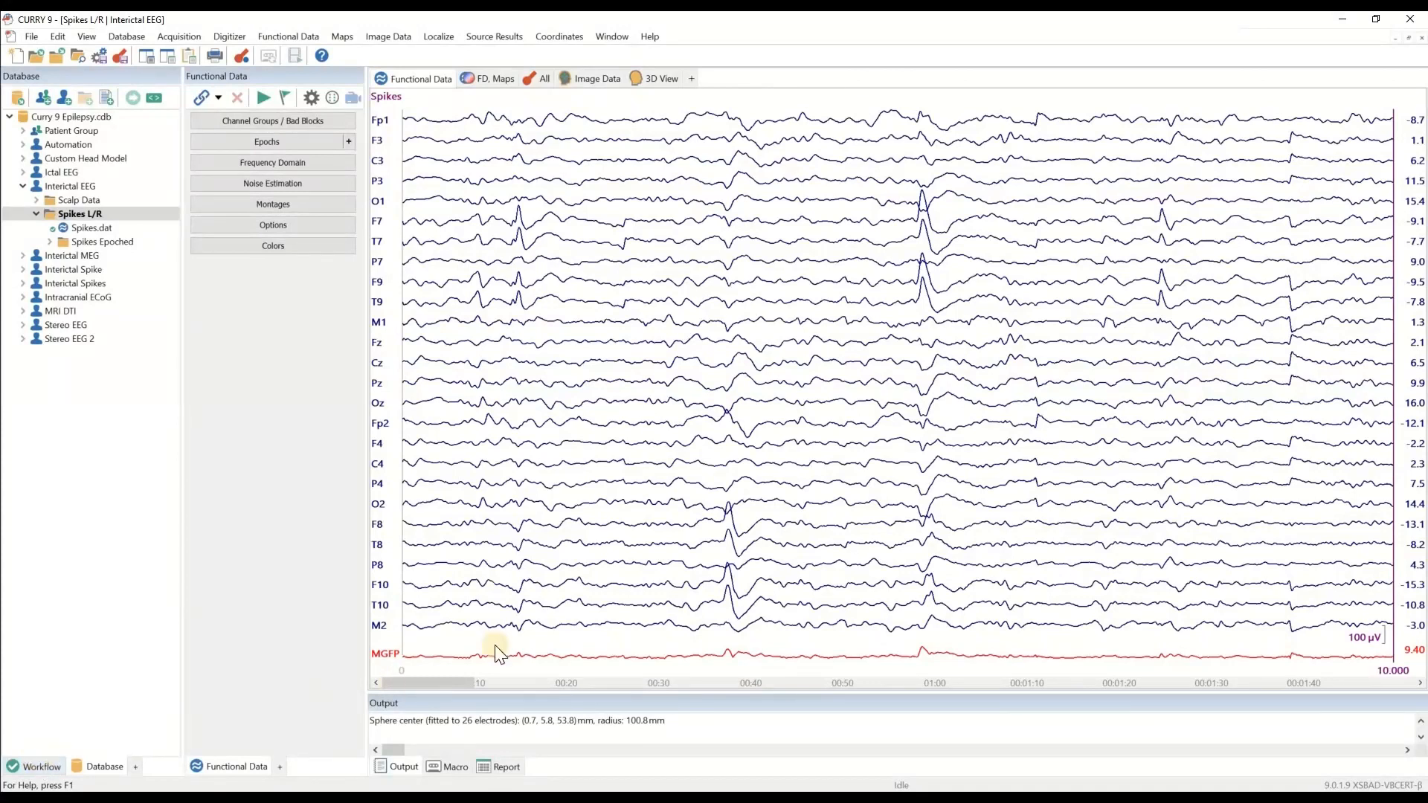
click(626, 344)
click(36, 767)
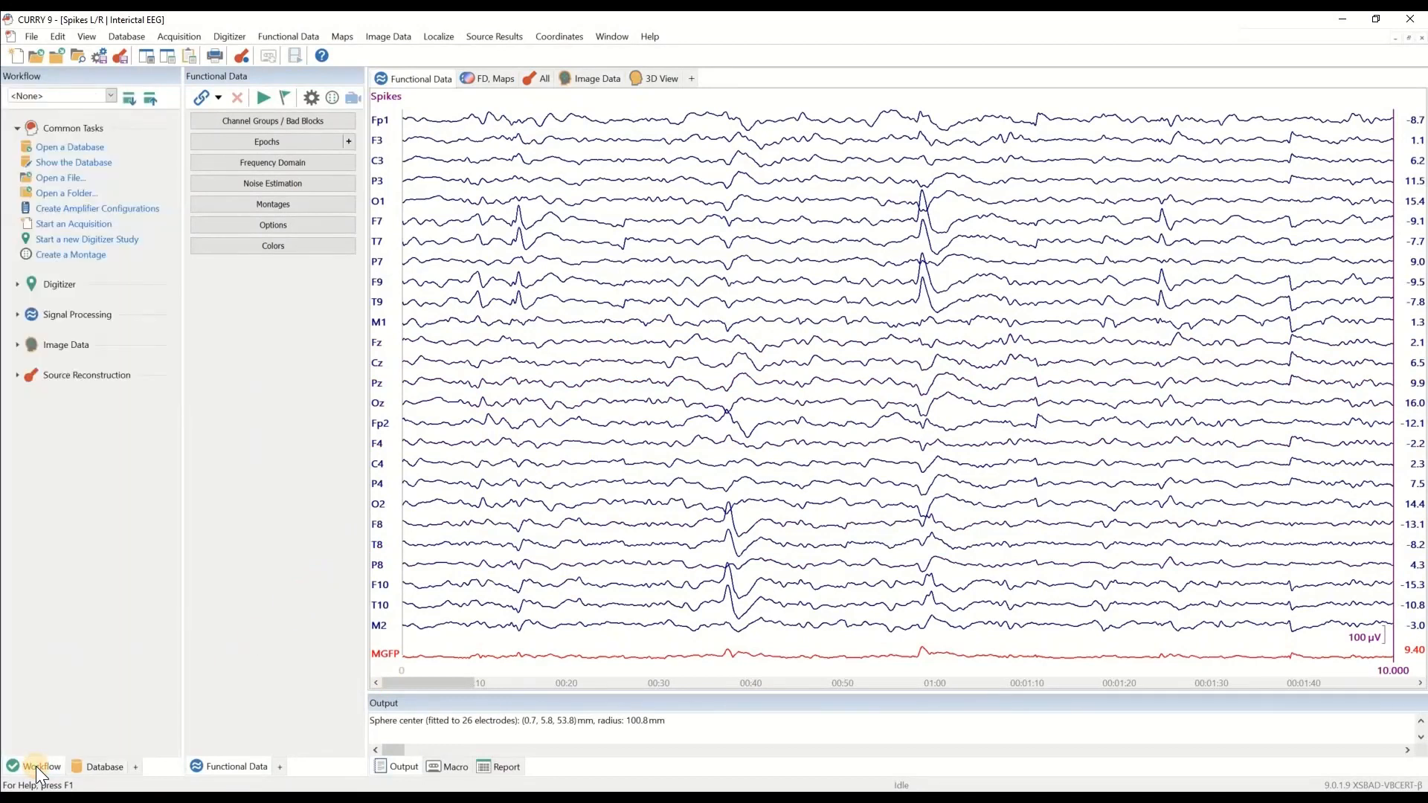
click(19, 315)
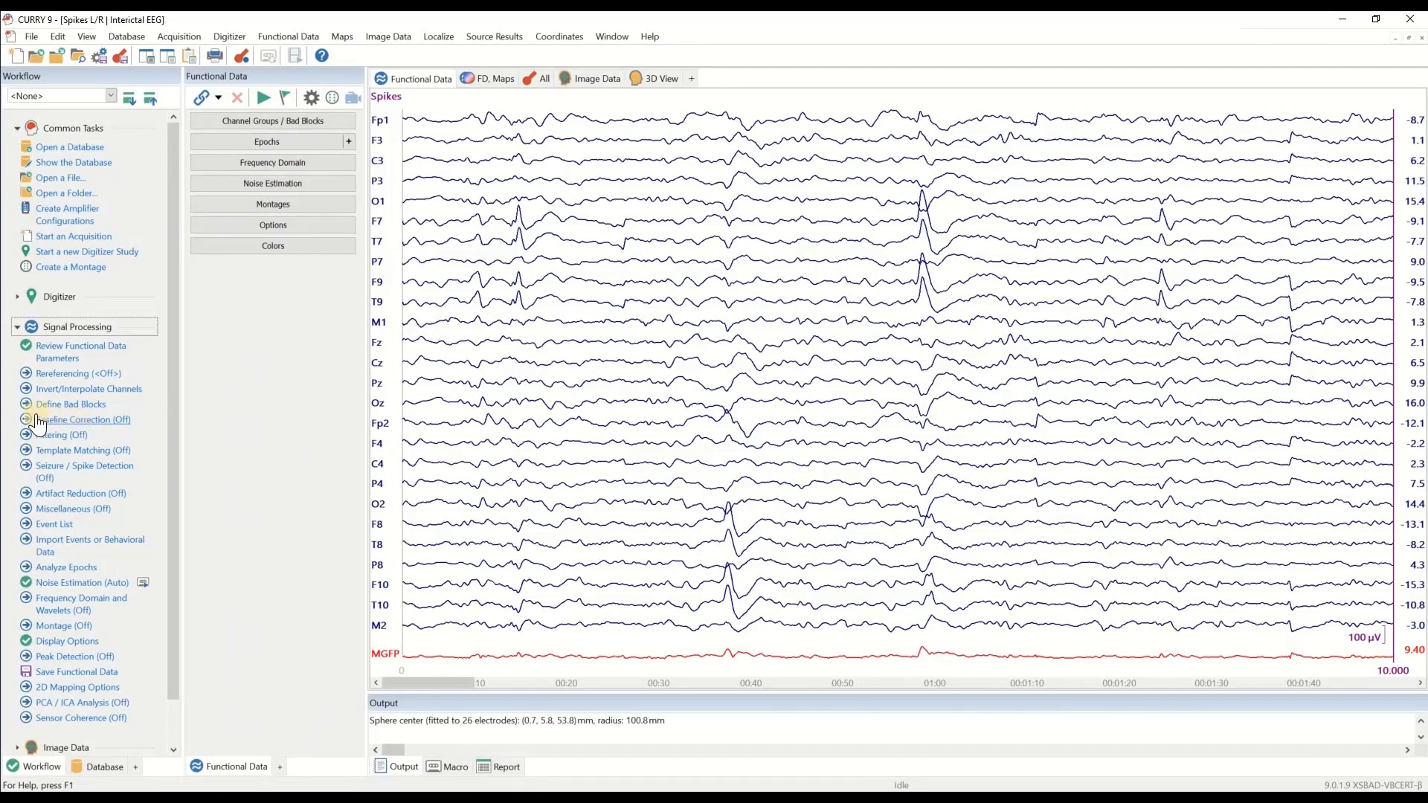
click(85, 421)
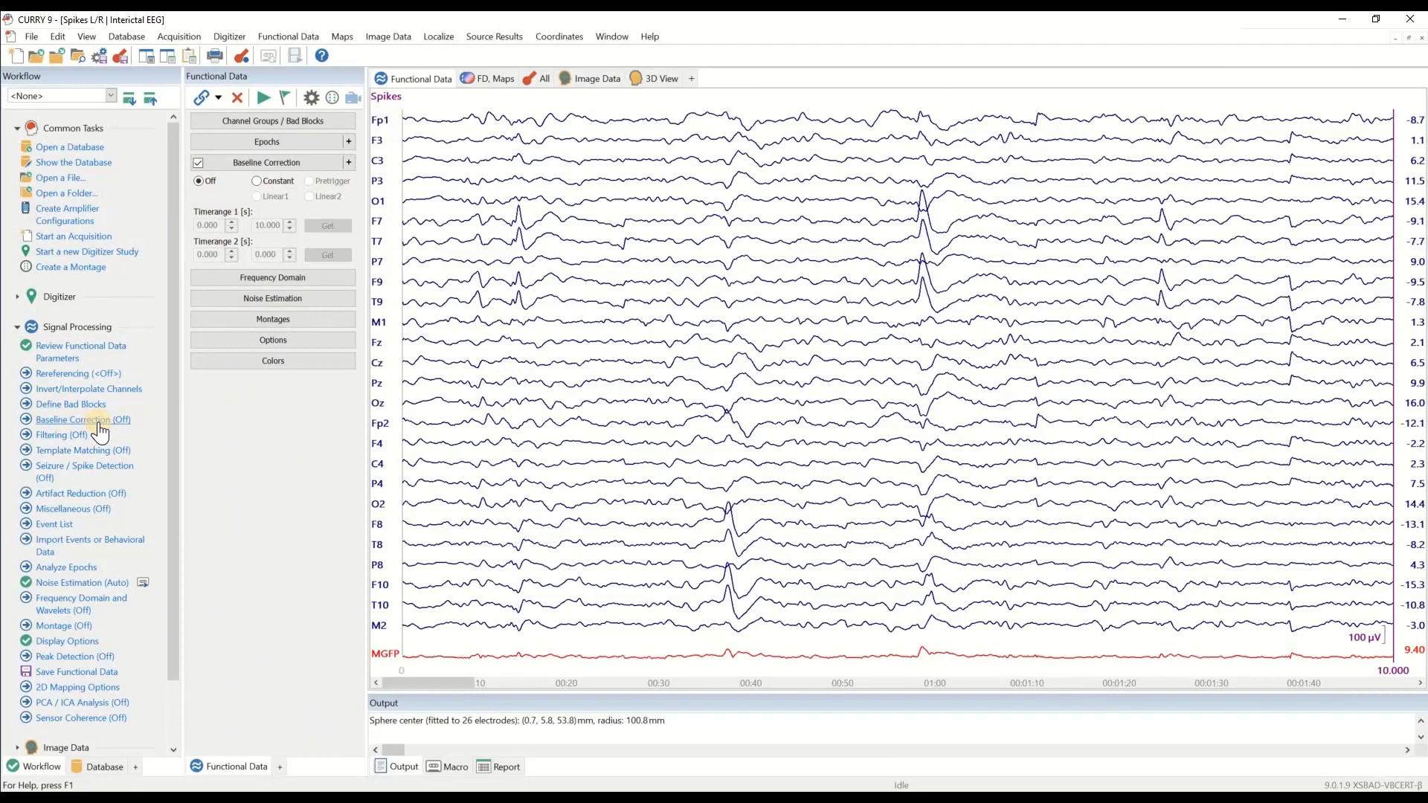
click(98, 424)
click(270, 181)
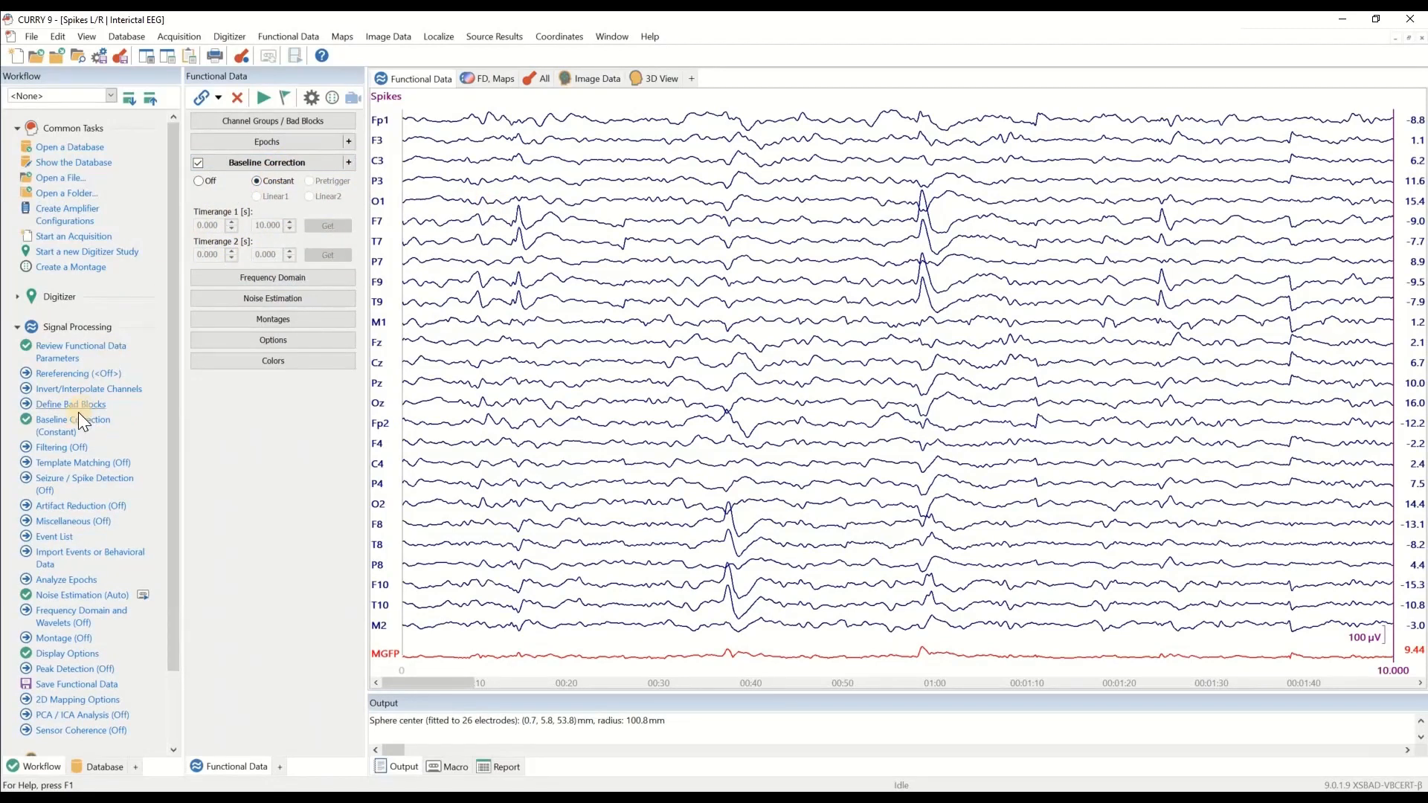
Step: Filter the recording with the User Defined (Auto) bandpass, high pass at 1 Hz and low pass at 30 Hz
click(57, 450)
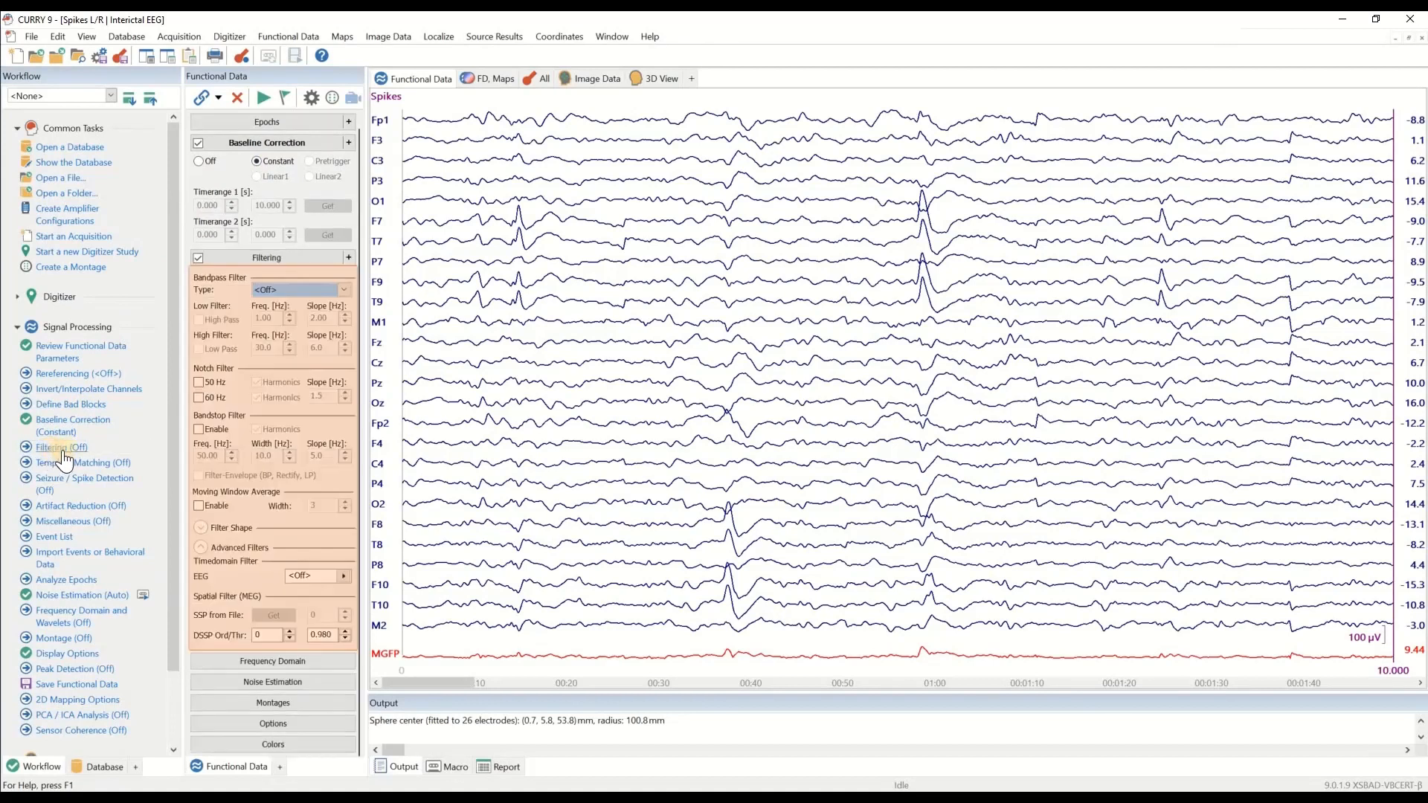
click(310, 291)
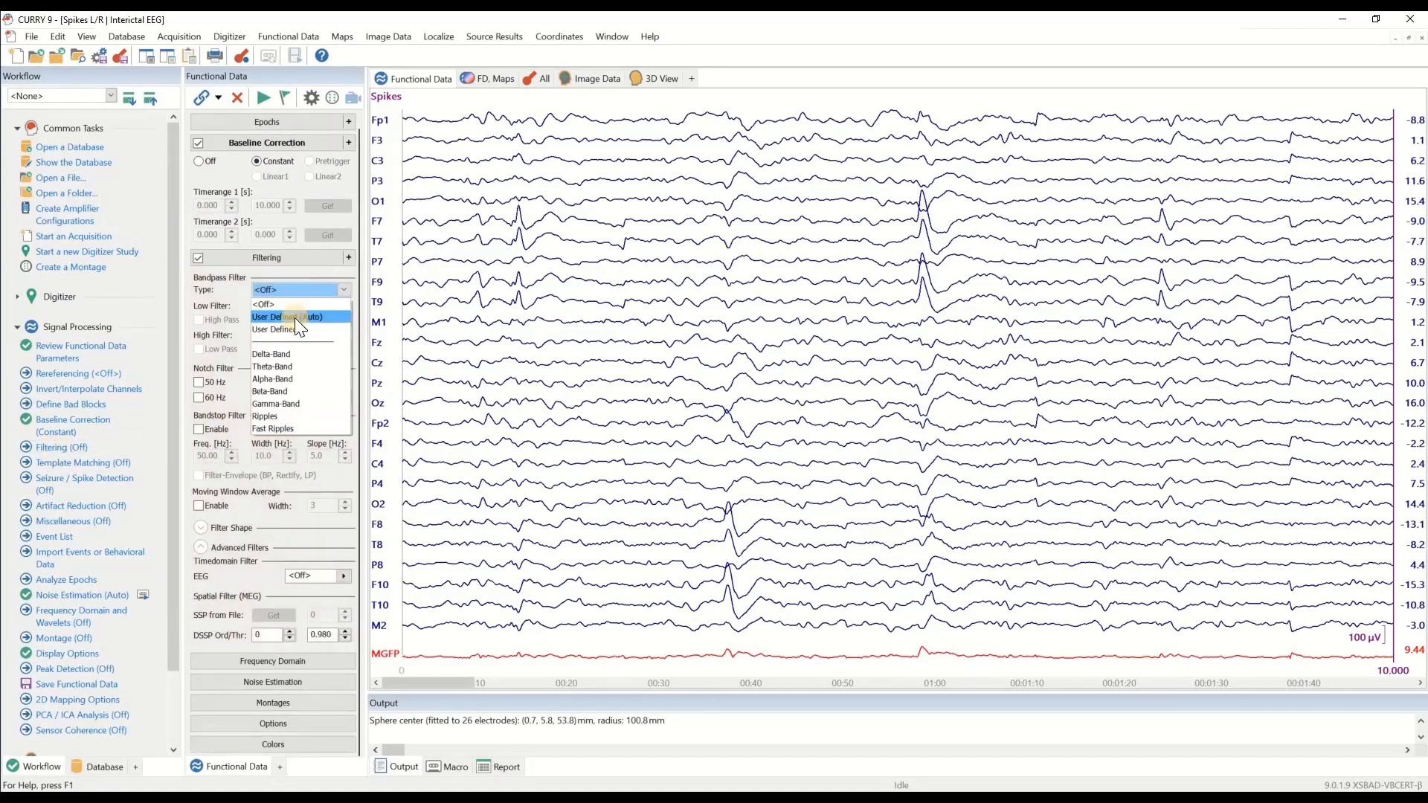
click(294, 319)
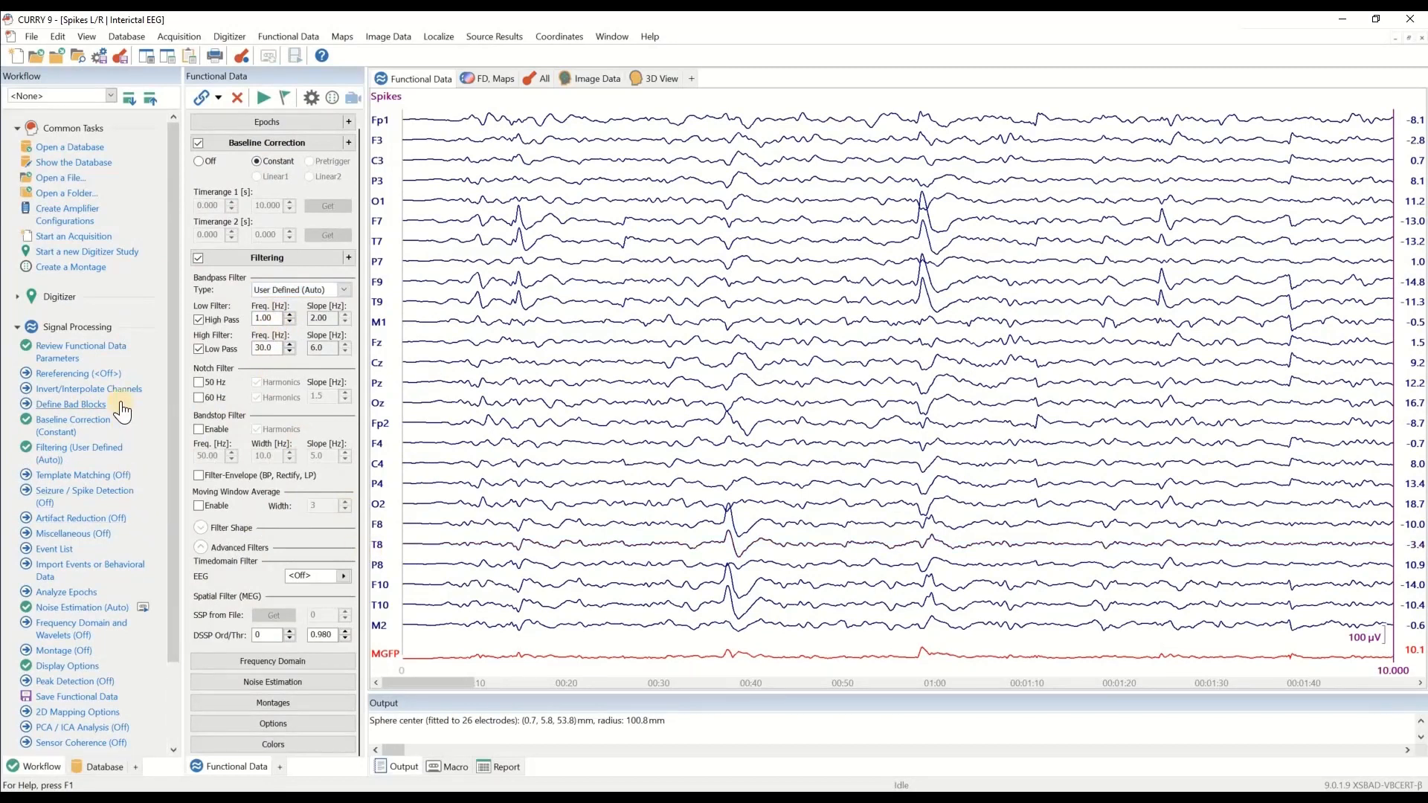
Step: Set the automatic detection to Spikes with Medium sensitivity and run it on the recording
click(47, 497)
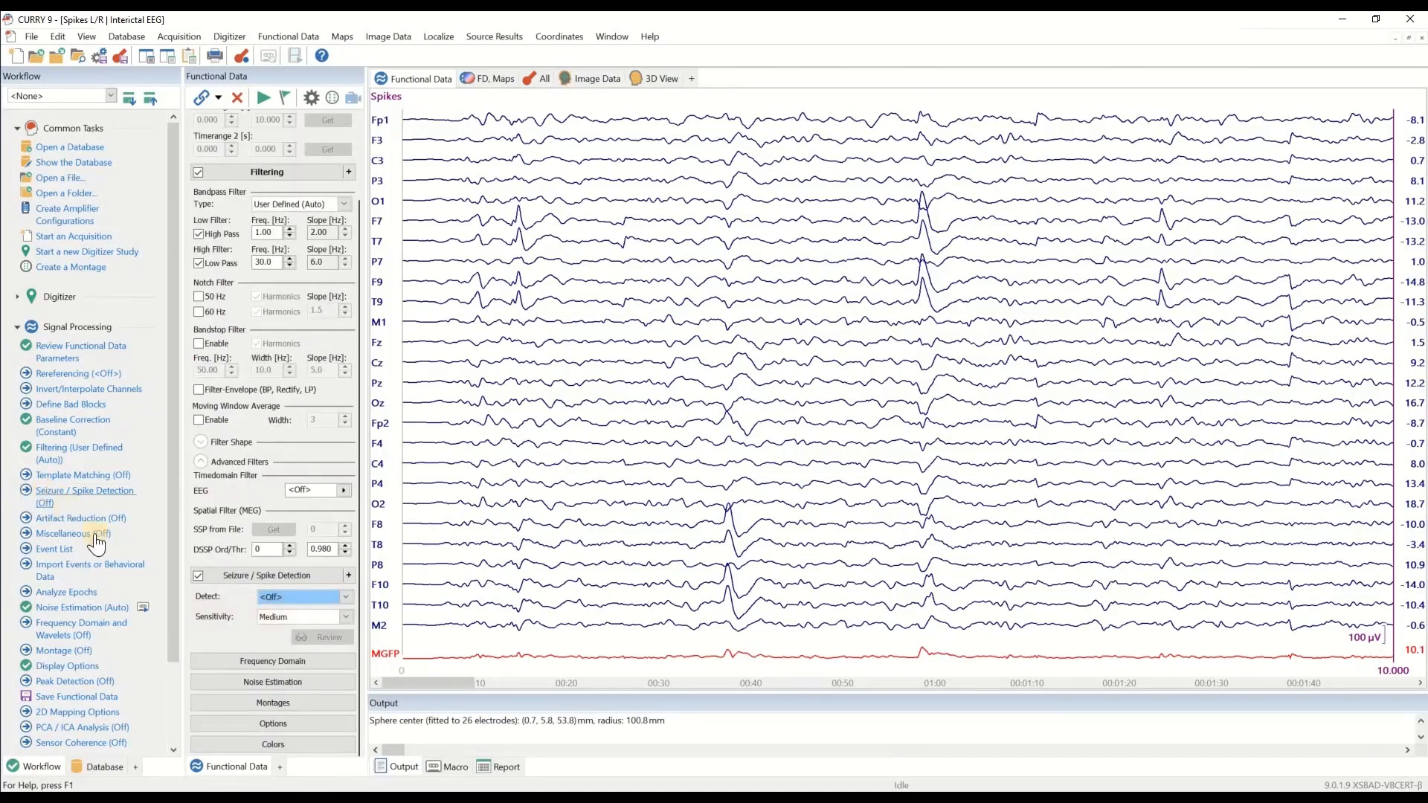
click(323, 596)
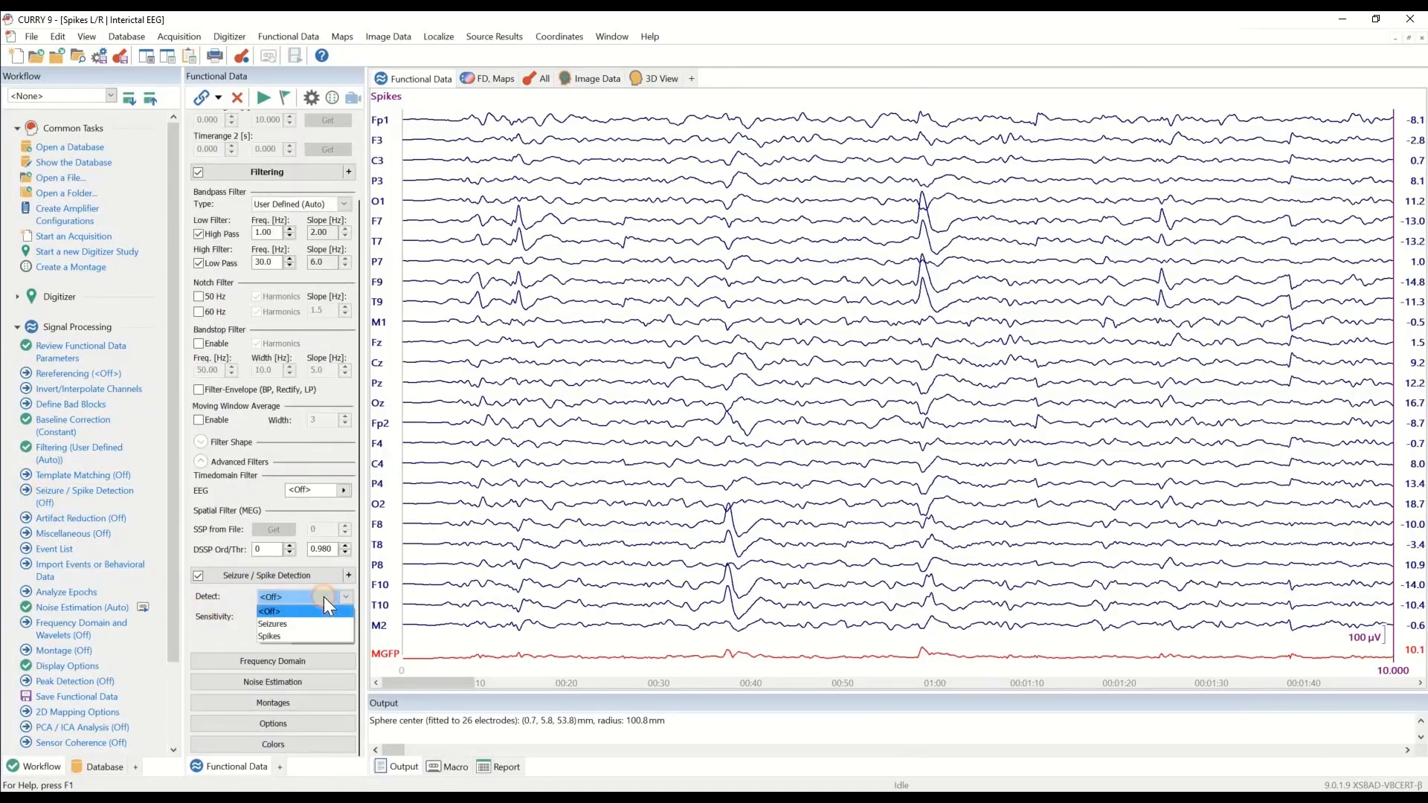
click(293, 636)
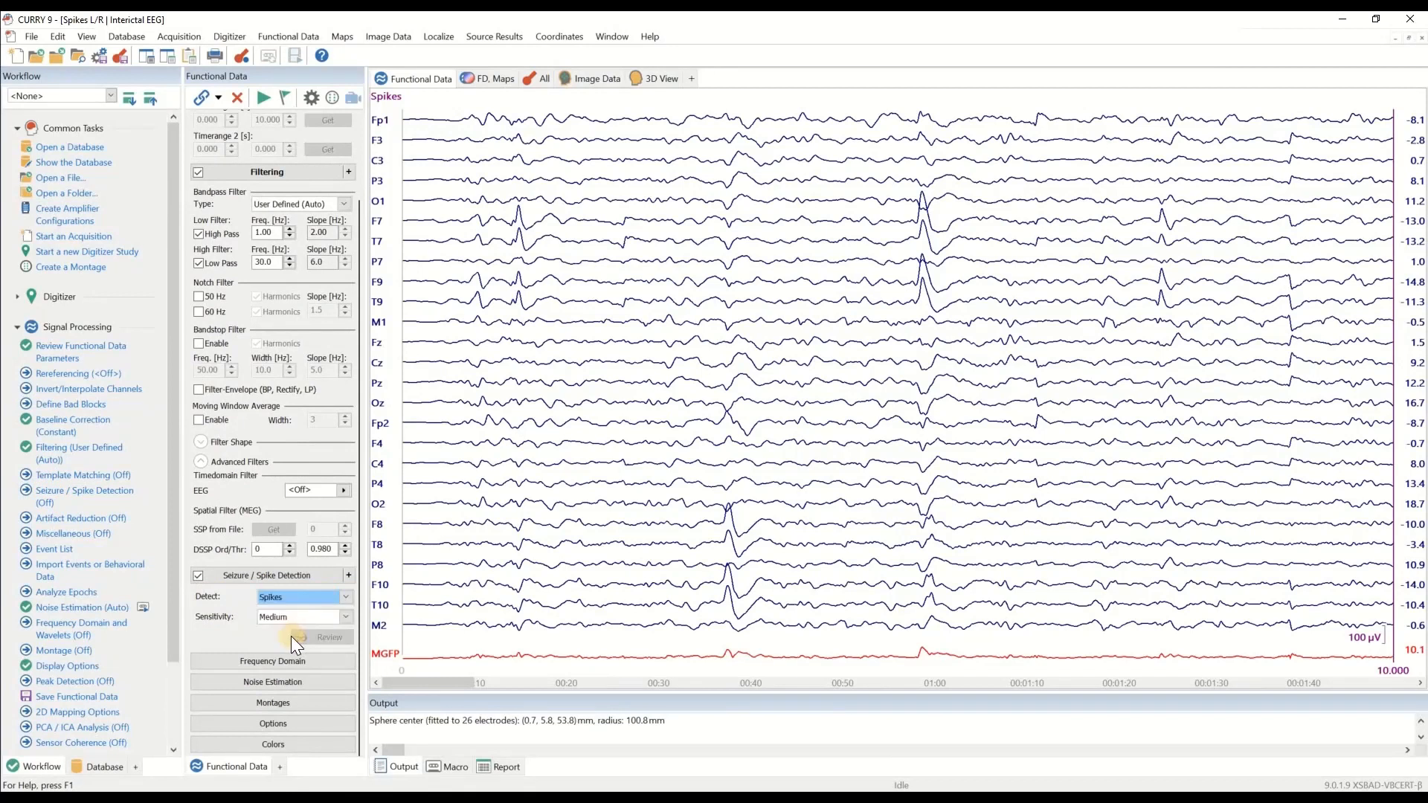
click(264, 99)
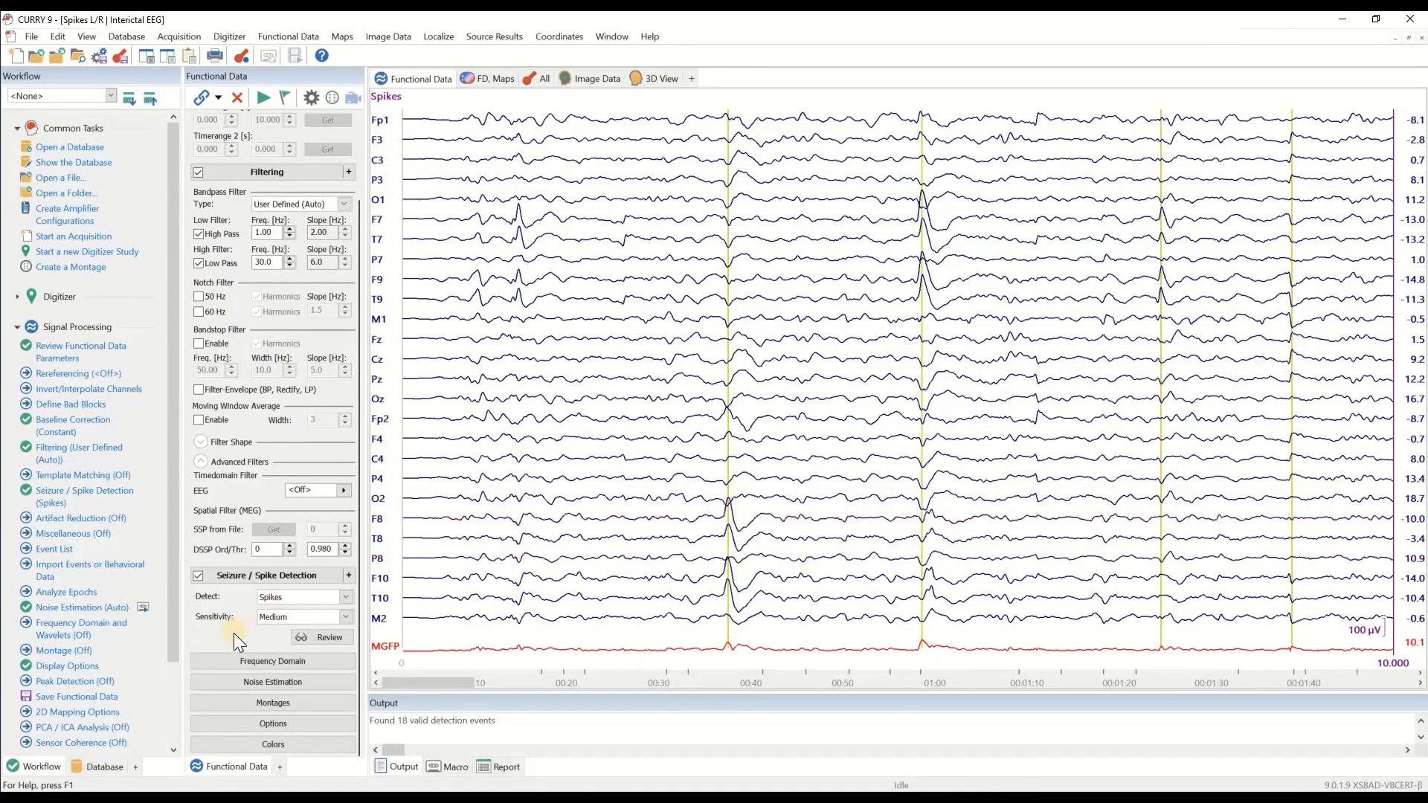
Step: Start reviewing the detections with a widened map area and keep the spikes at 19.685 s and 21.970 s as Type 1
click(337, 640)
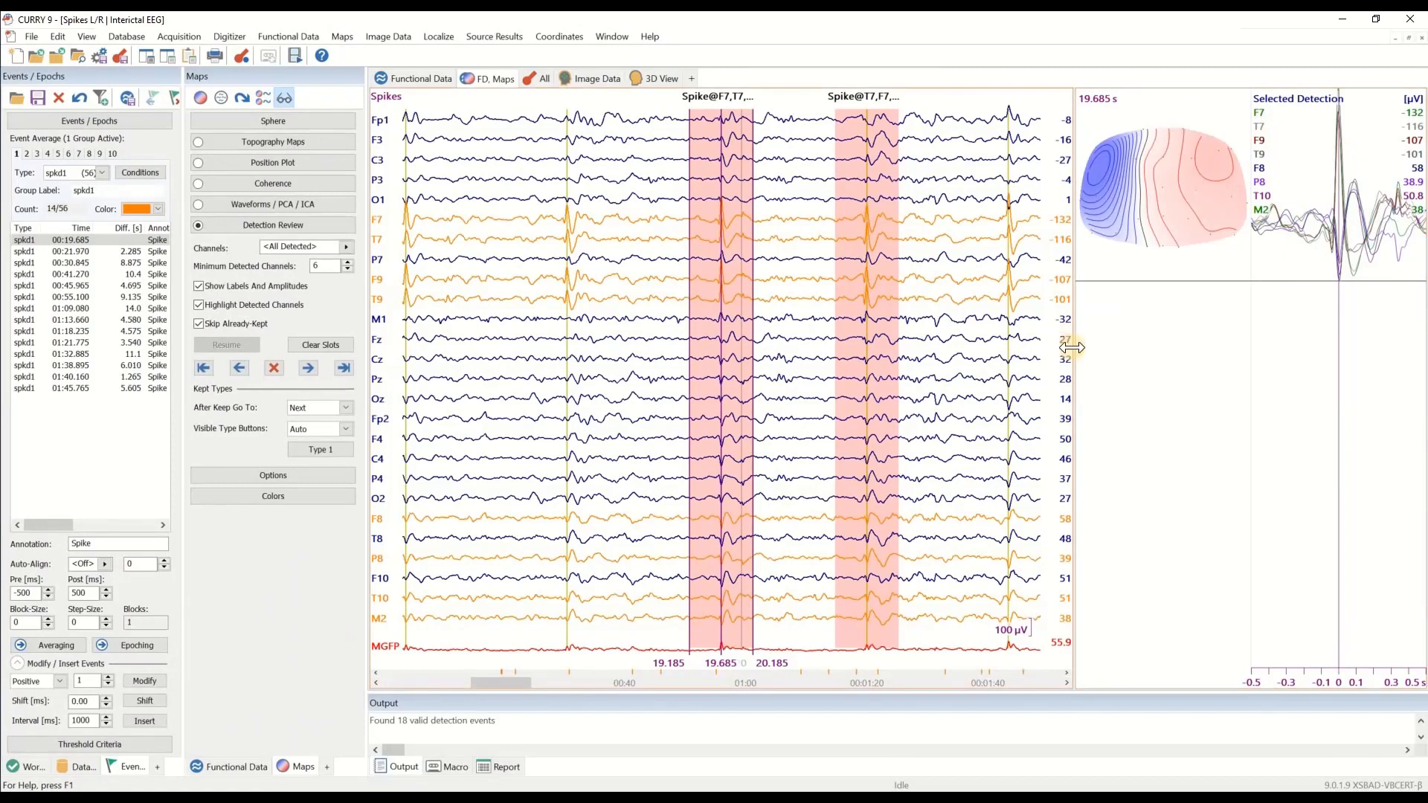
drag(1072, 348, 927, 347)
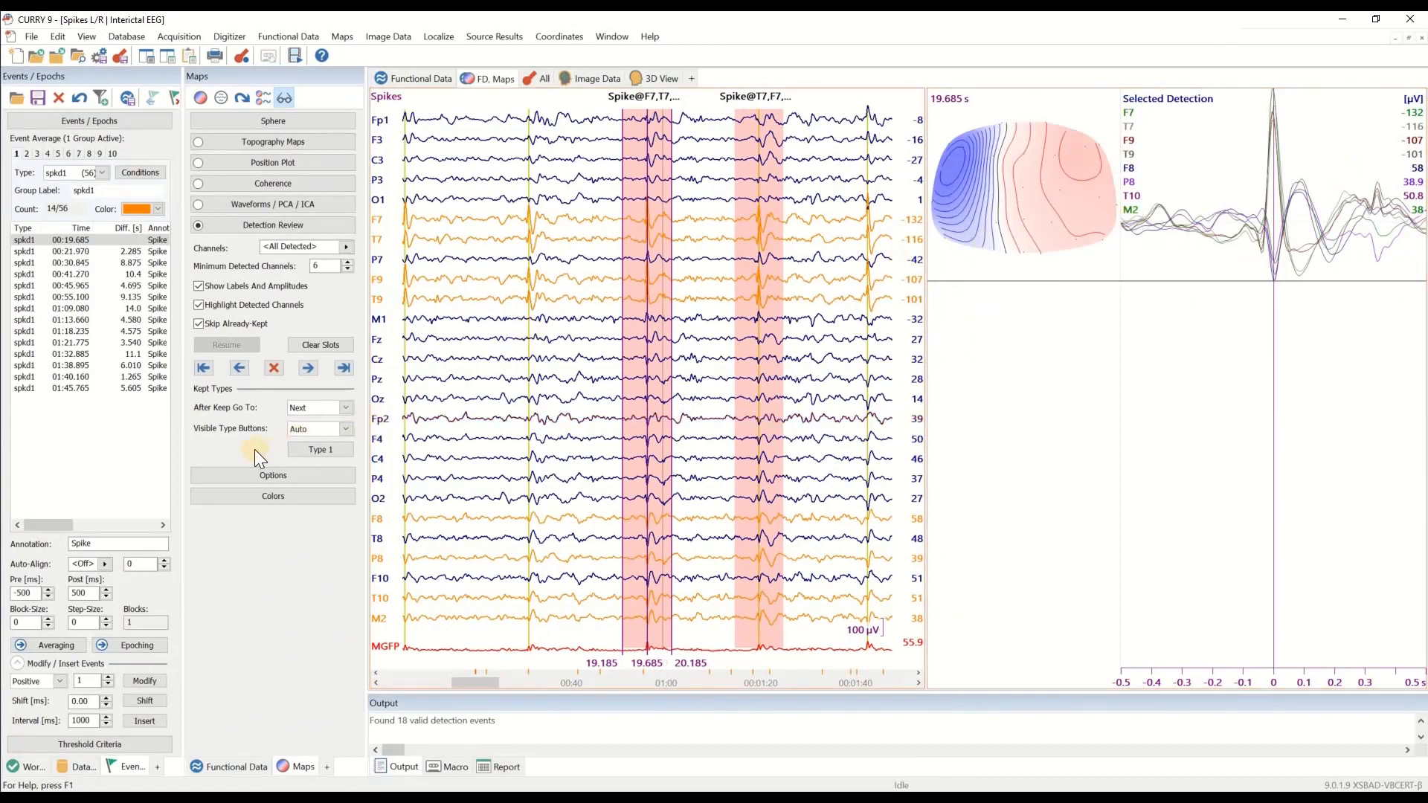
click(321, 451)
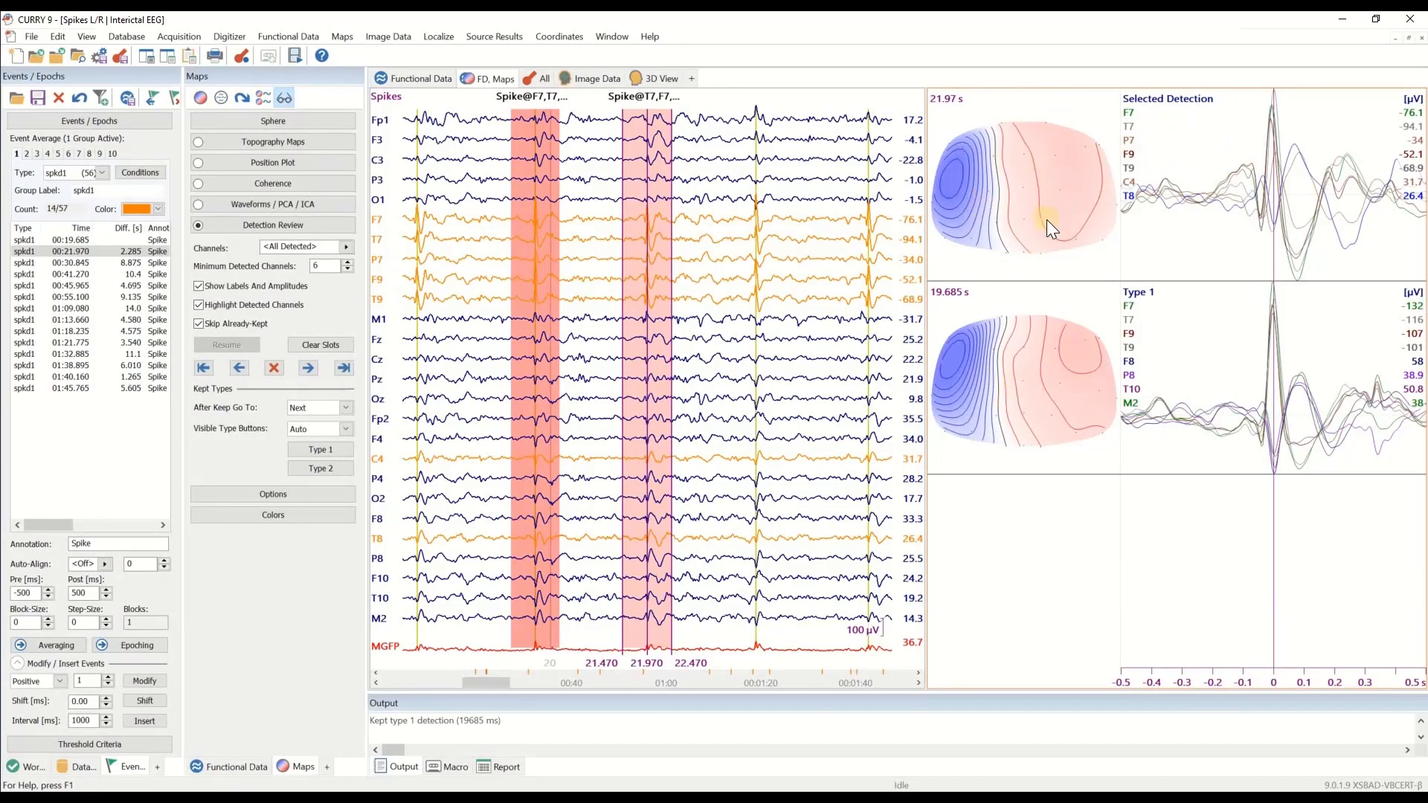
click(317, 449)
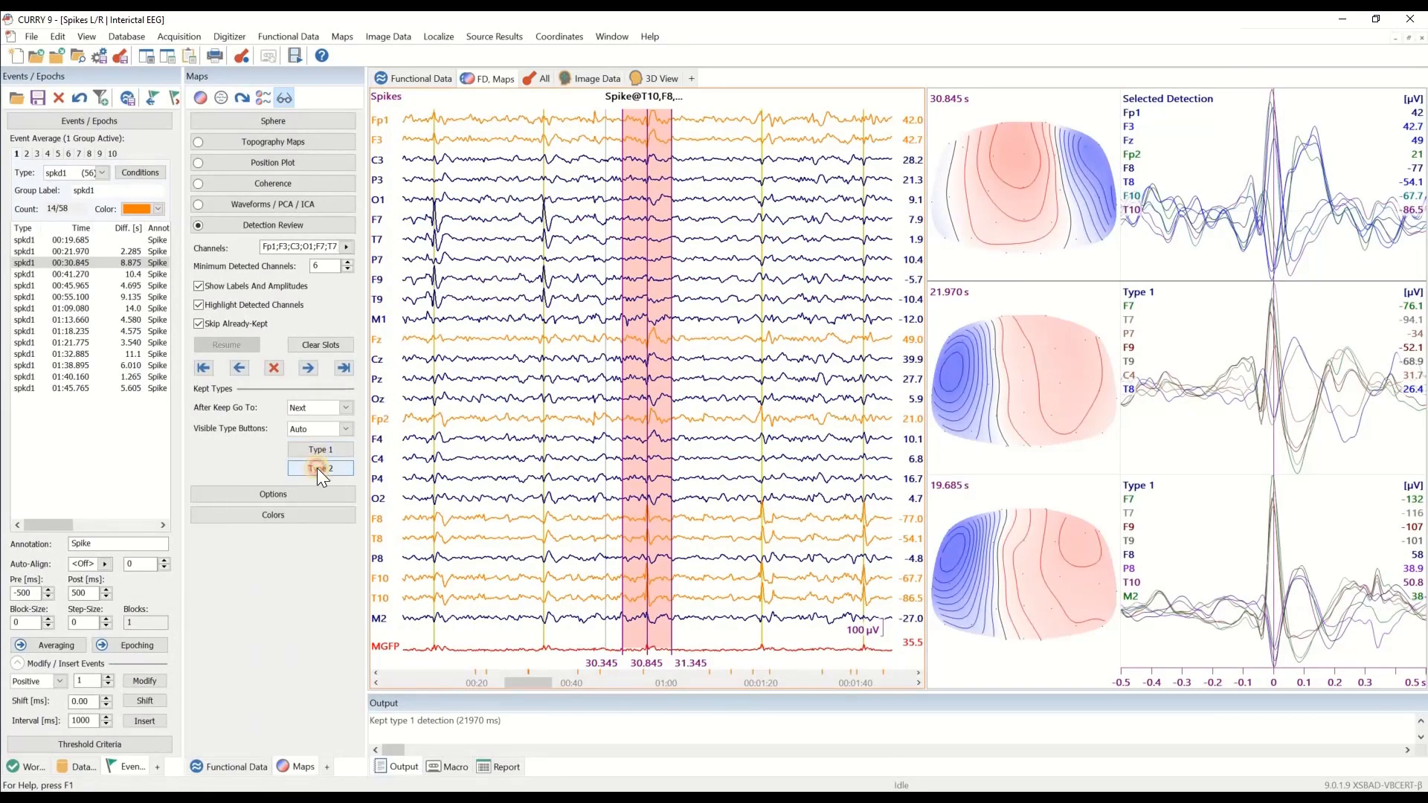
Step: Keep the detection at 30.845 s as Type 2 and those at 41.270 s and 45.965 s as Type 1
click(317, 467)
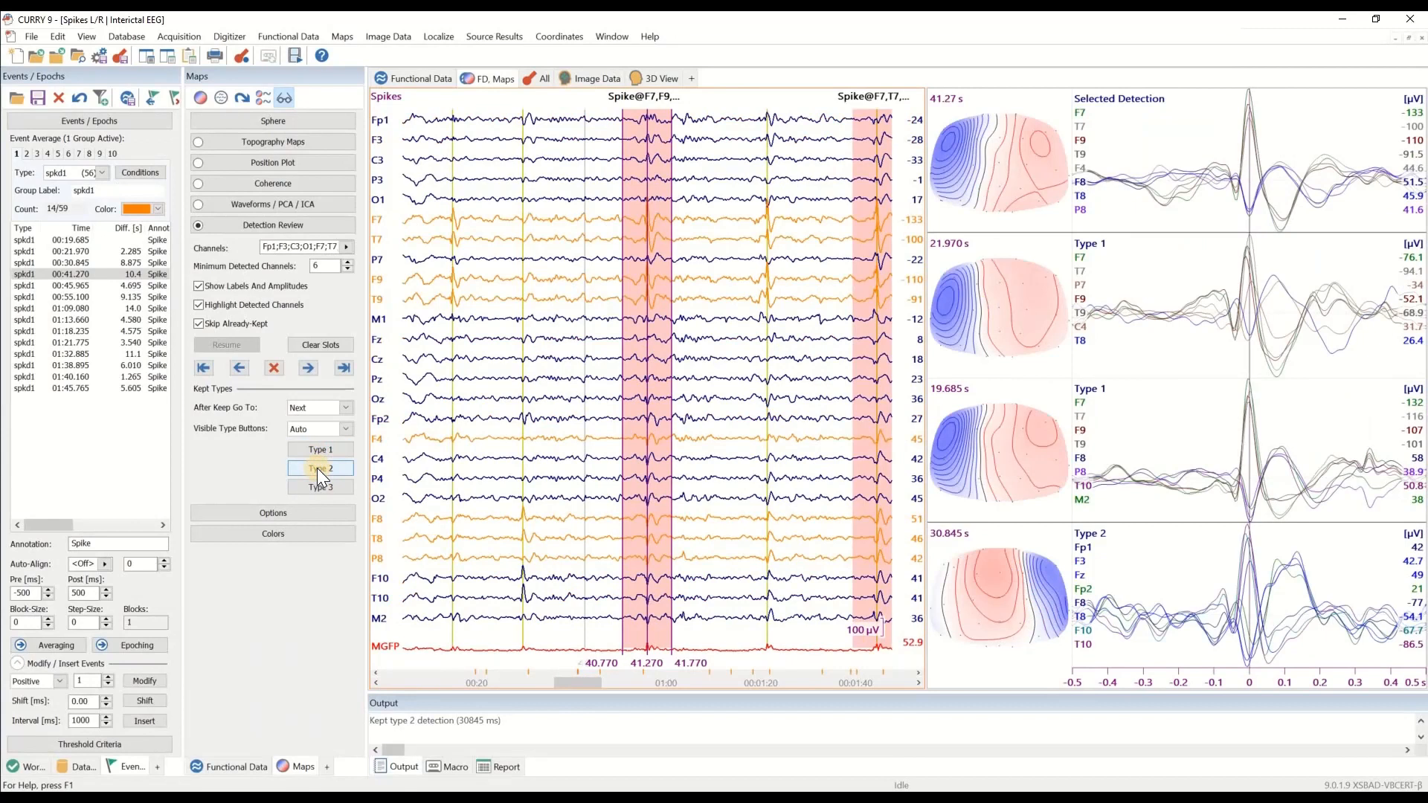
click(328, 451)
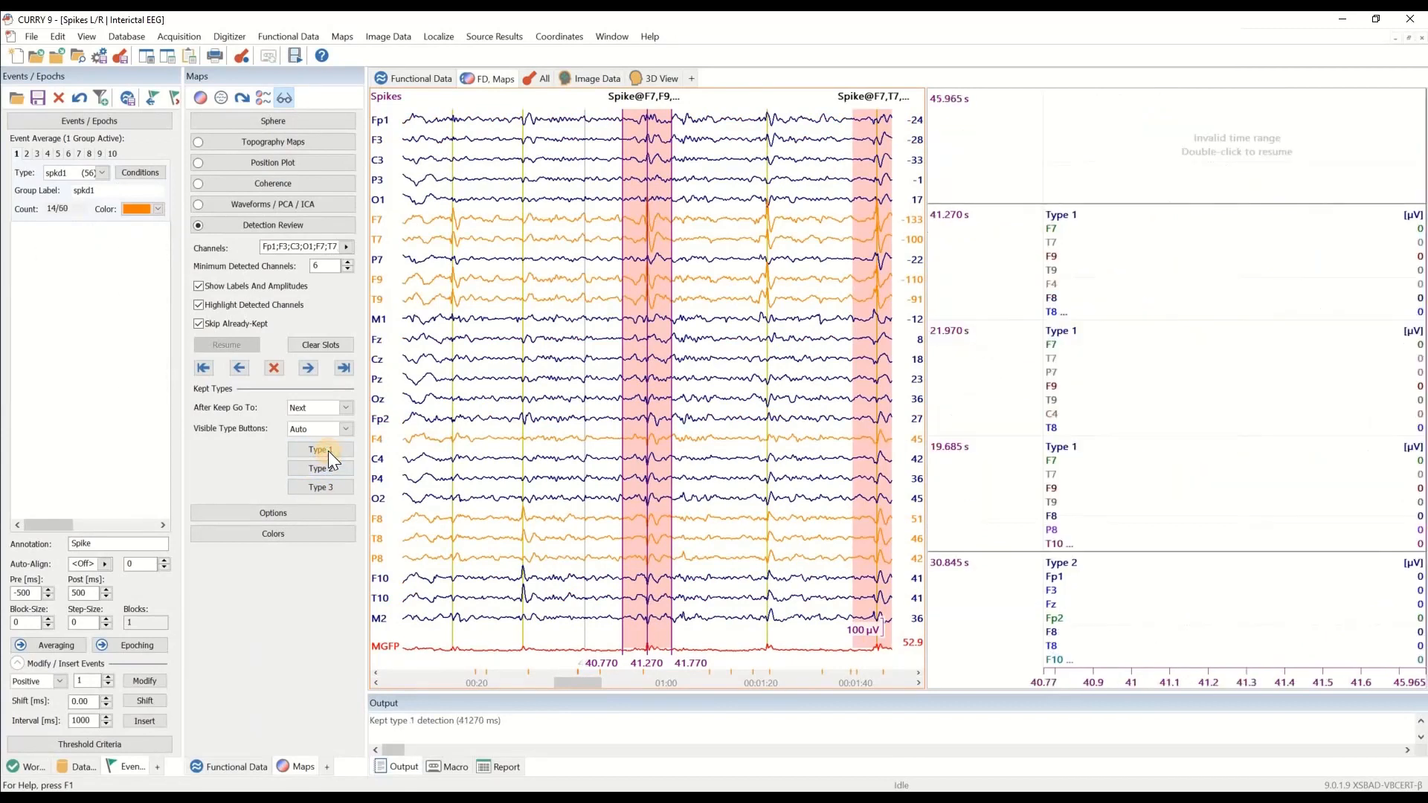
click(328, 451)
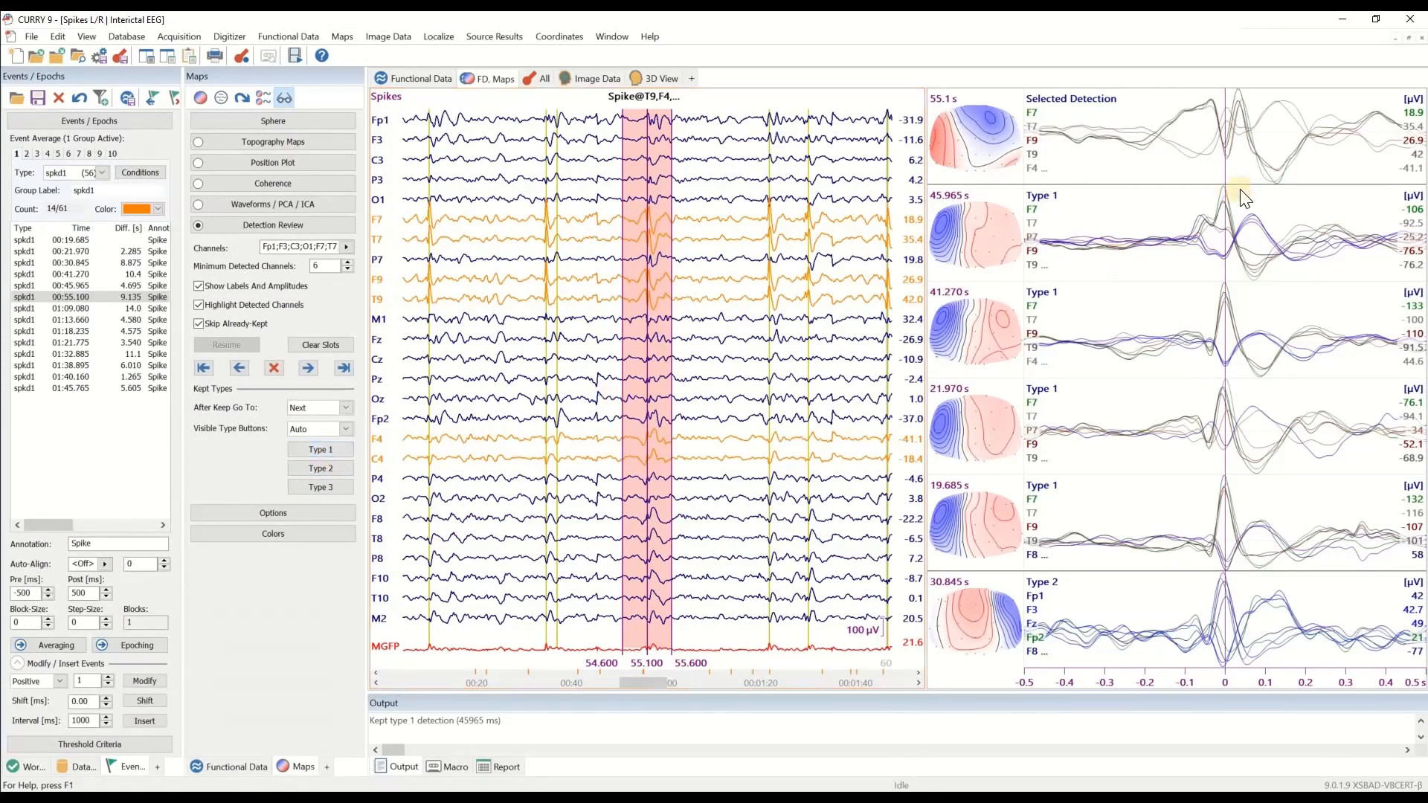
Step: Recentre the detection near 55.1 s on its negative spike peak at 55.135 s and keep it as Type 1
click(1240, 146)
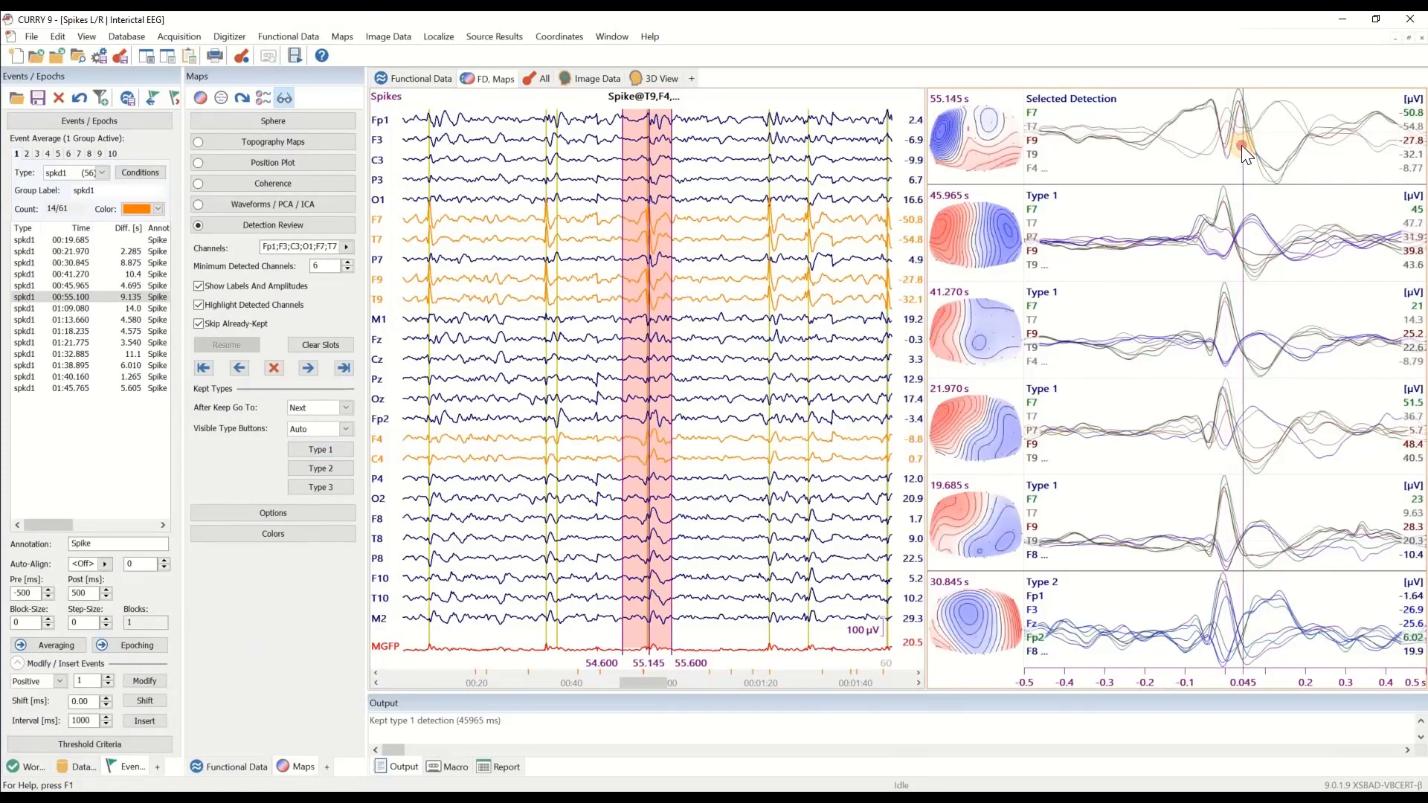
click(1238, 145)
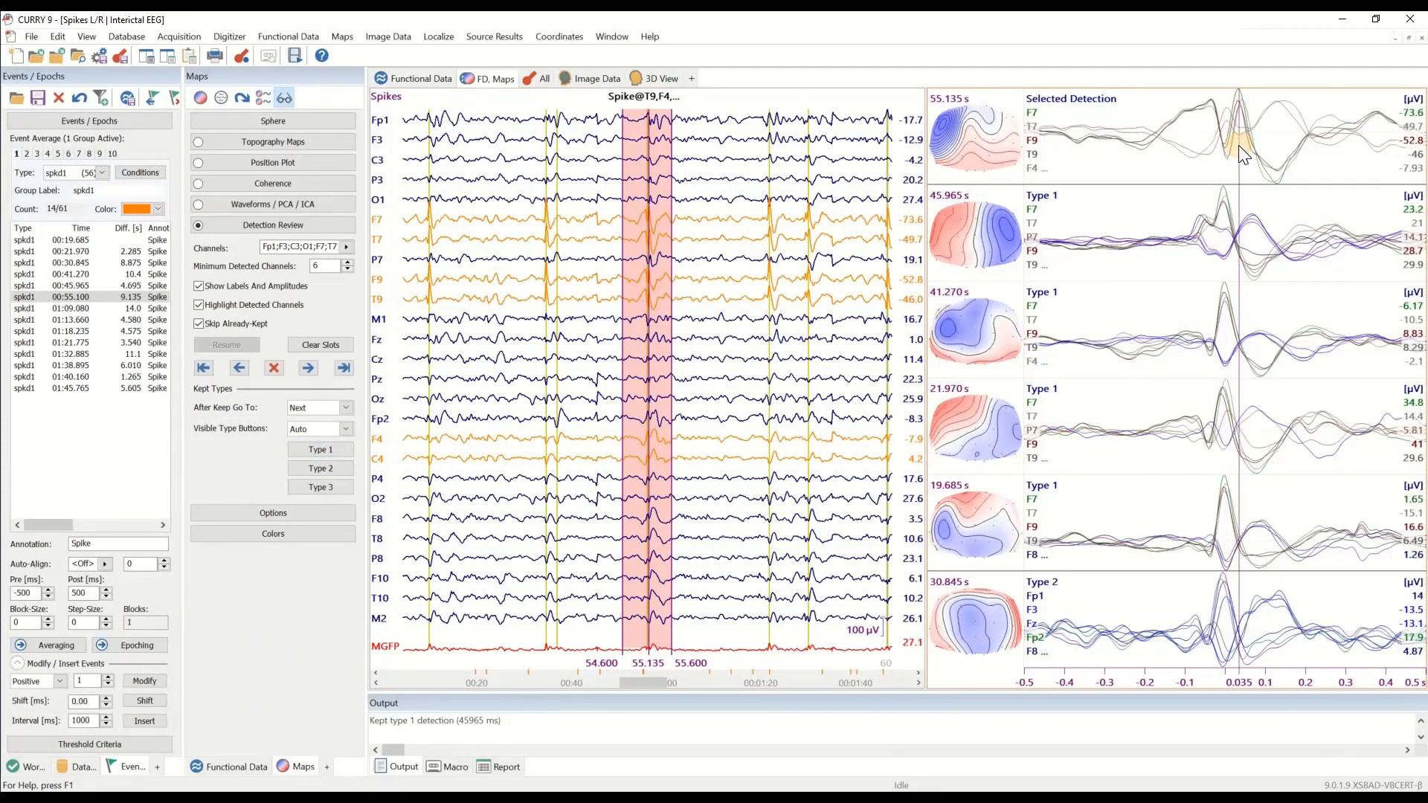
right_click(1239, 145)
click(1265, 154)
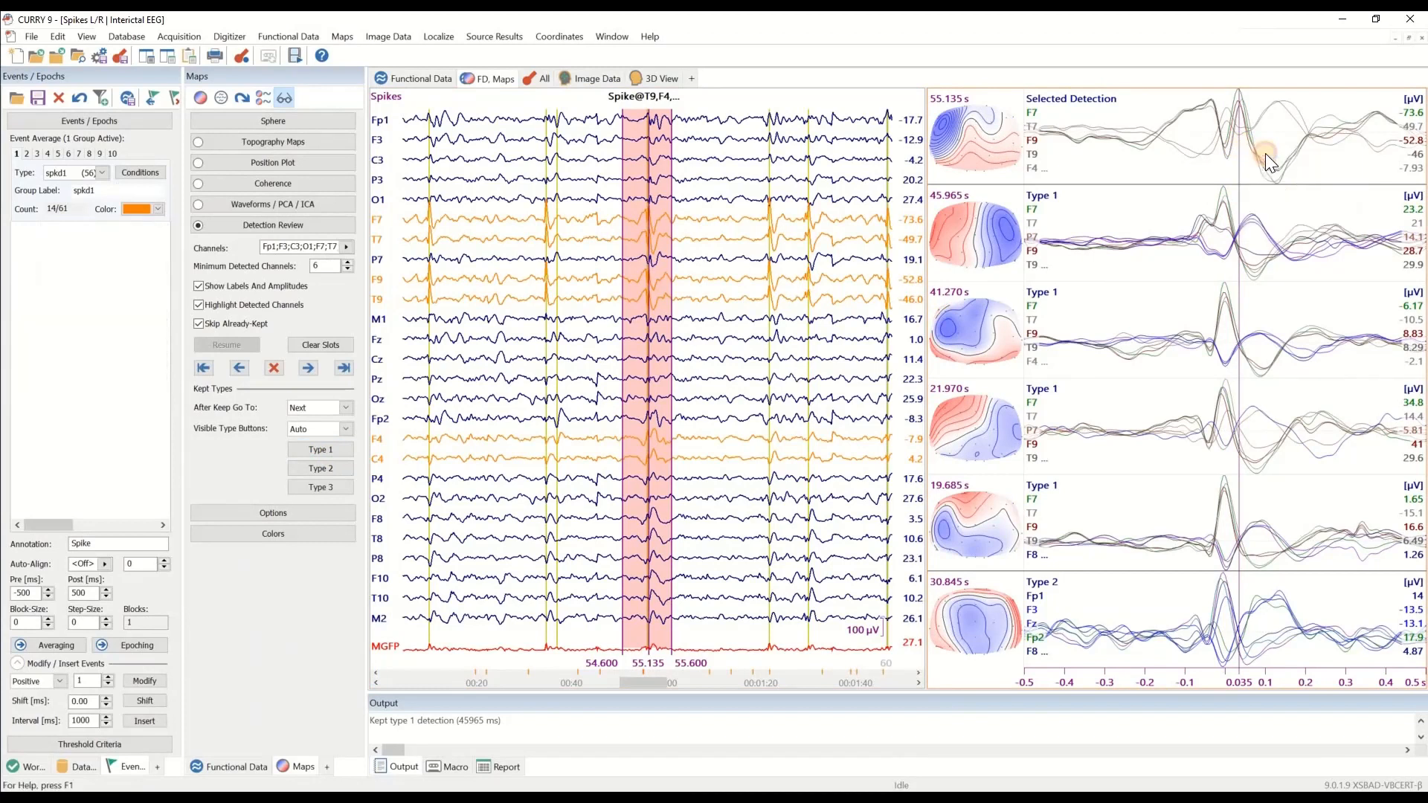
click(329, 454)
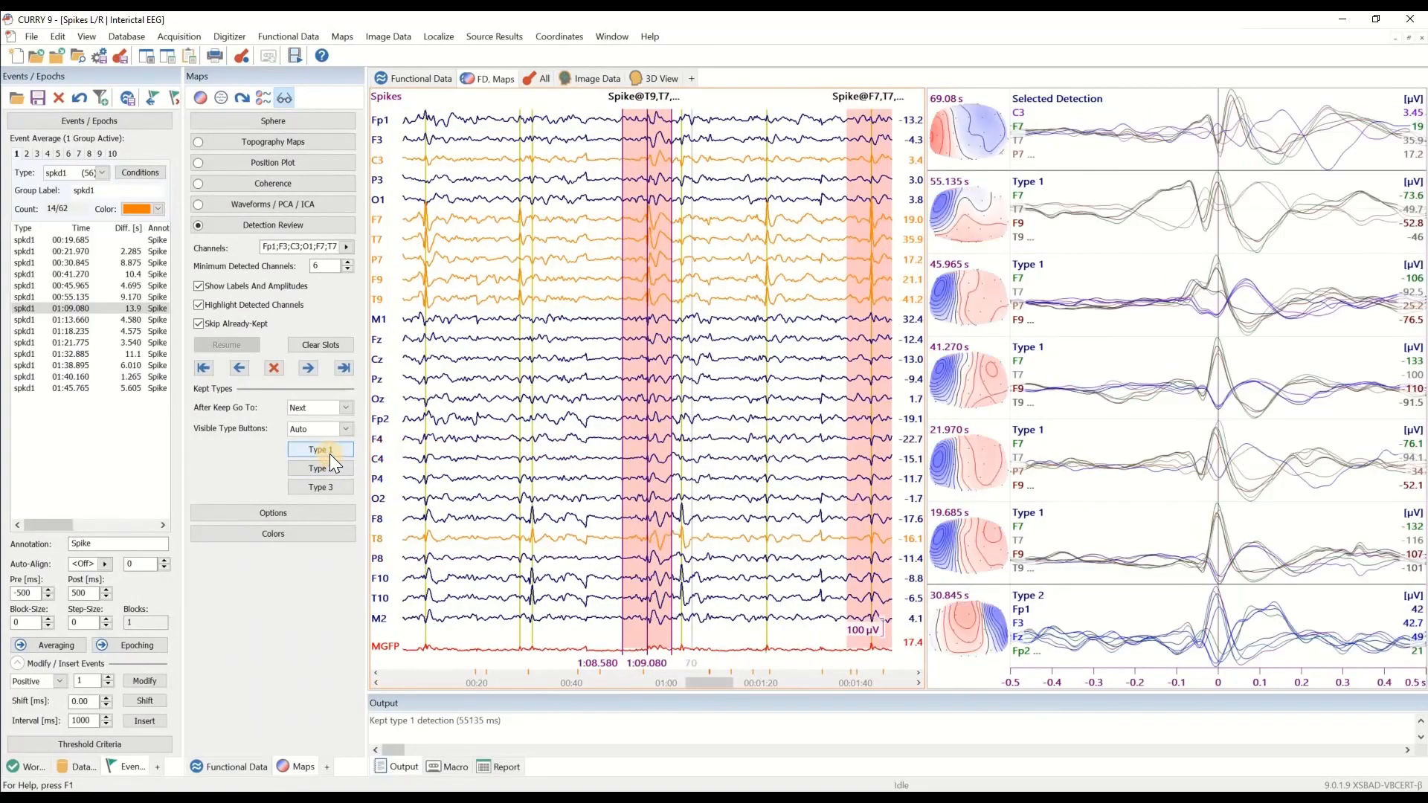
Step: Move the detection centre of the spike near 69.08 s to 69.115 s and keep it as Type 1
click(1235, 145)
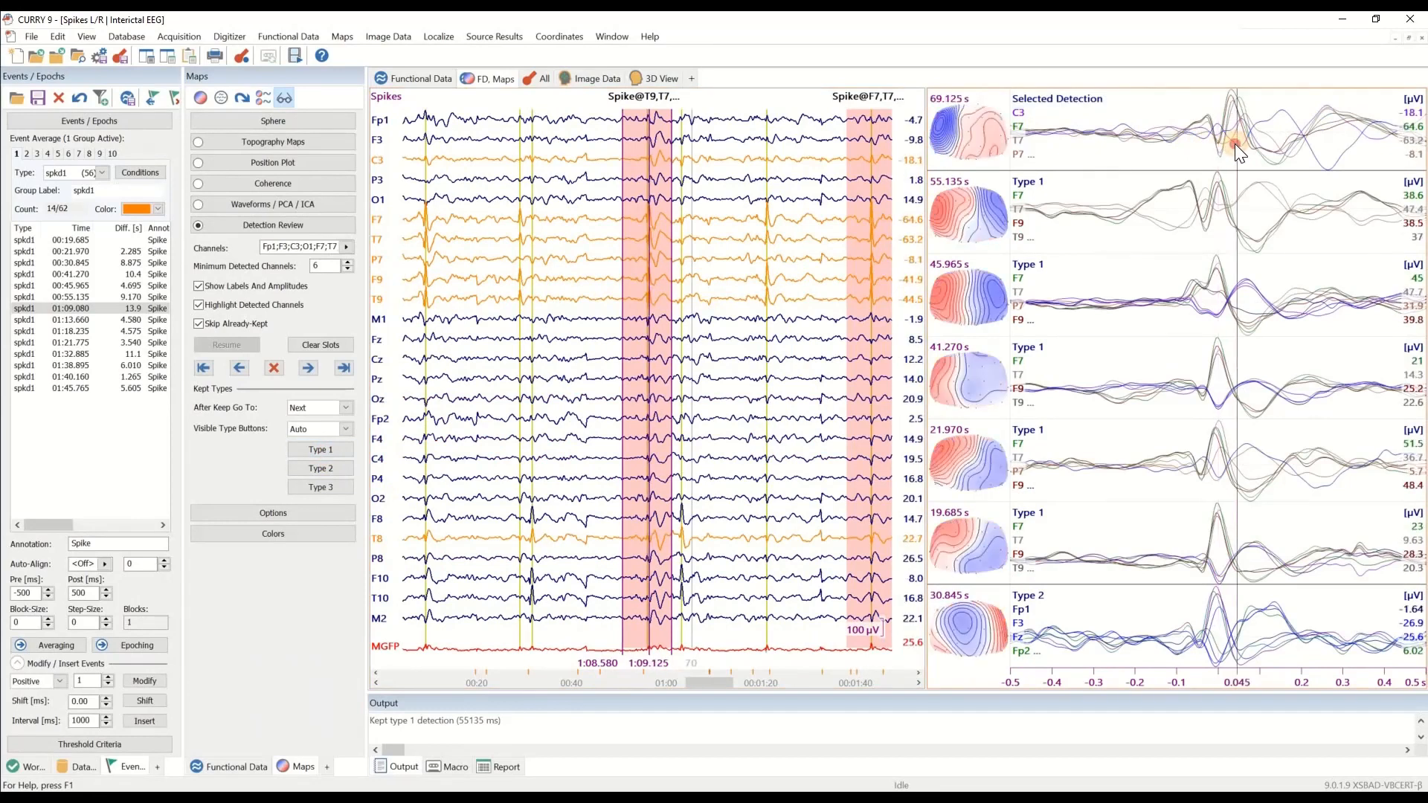
click(1233, 144)
right_click(1233, 144)
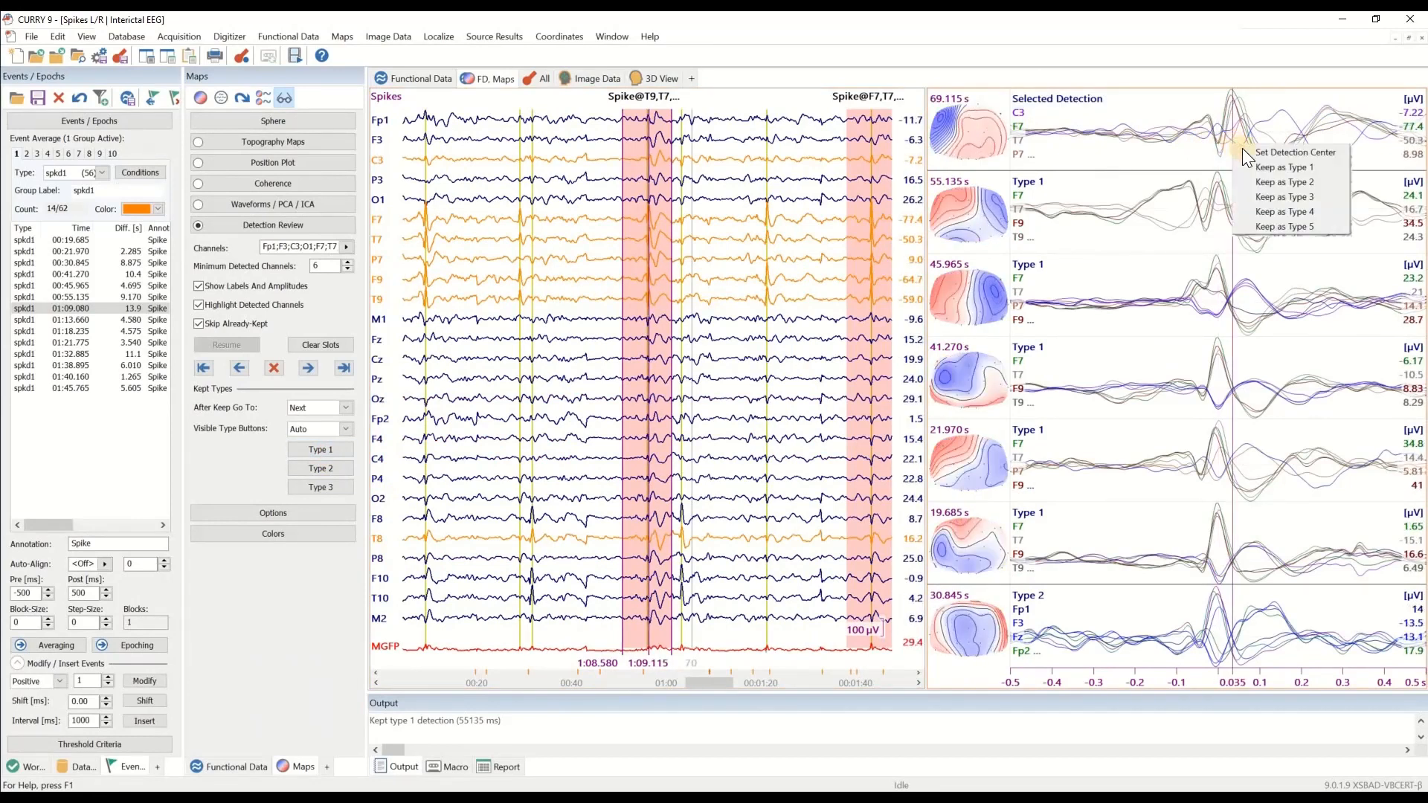
click(1280, 152)
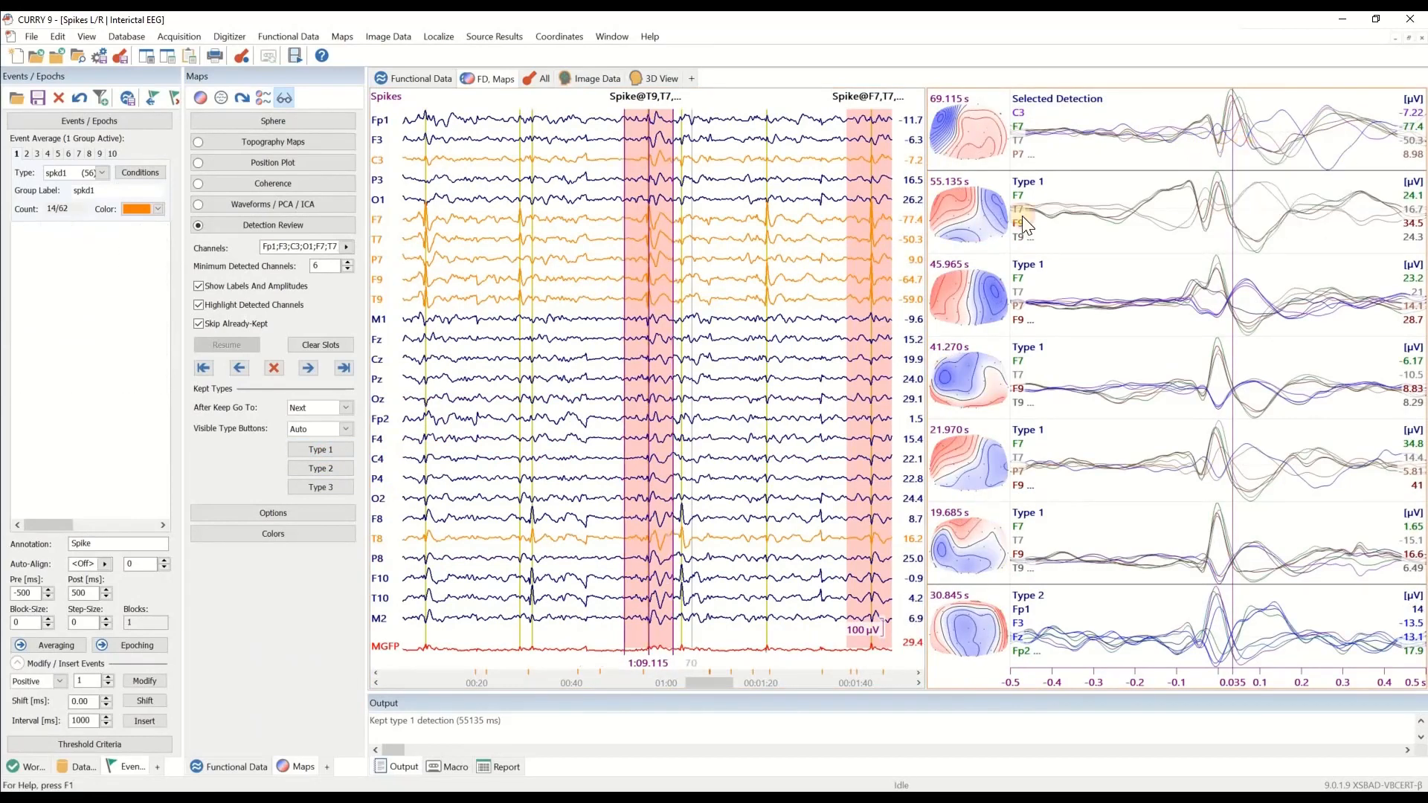
click(314, 449)
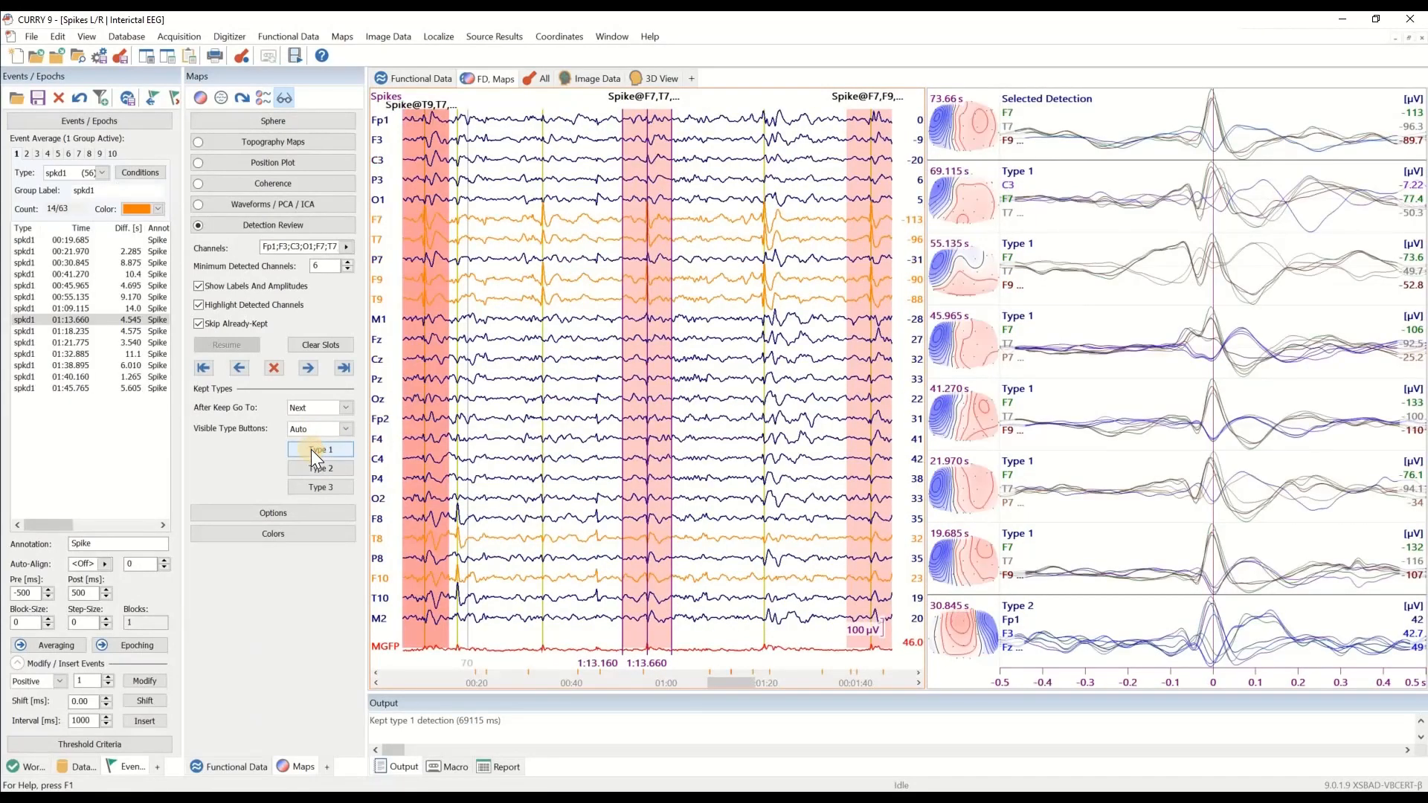
Step: Average the kept k1 spike events and display the topography map of the averaged spike around its peak
click(85, 171)
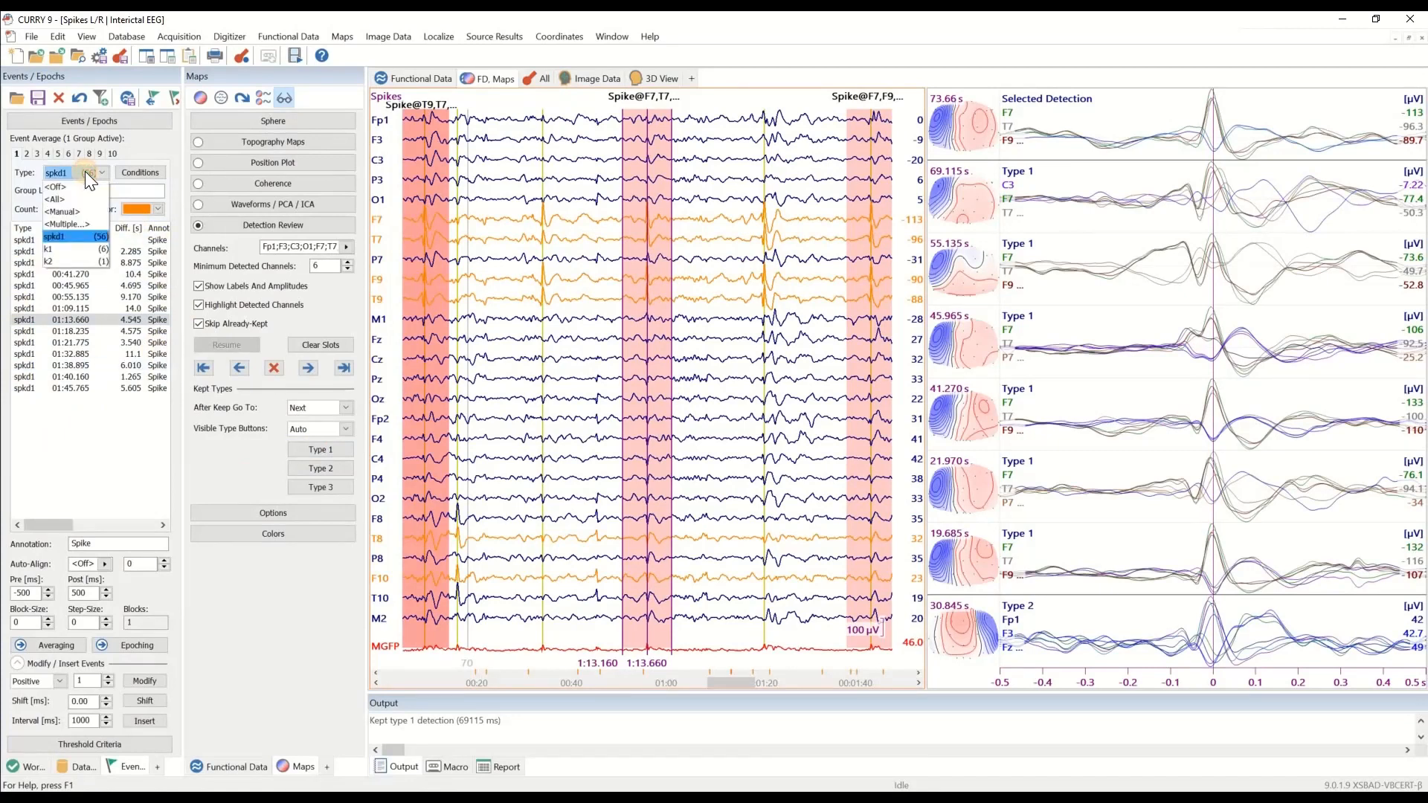
click(87, 251)
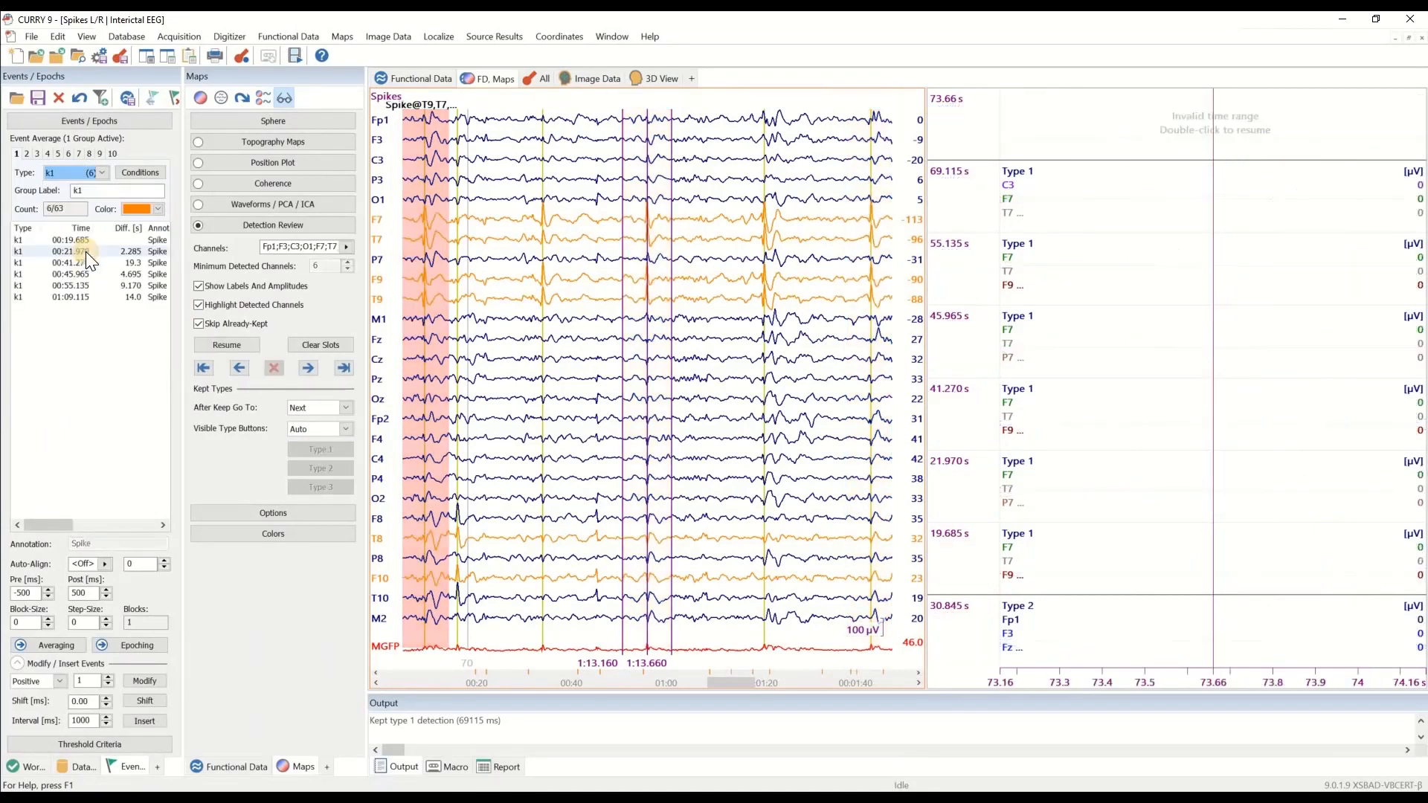
click(58, 649)
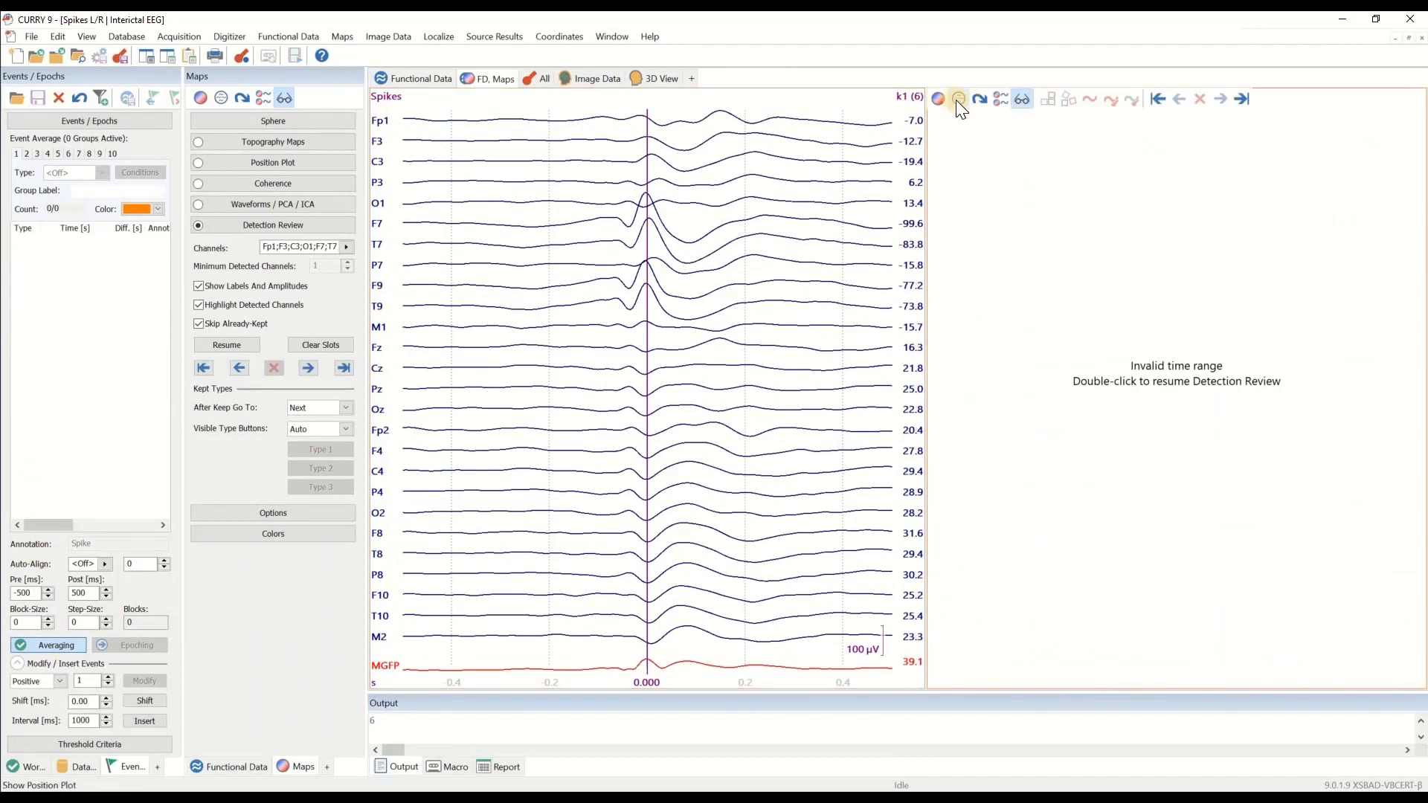
click(944, 100)
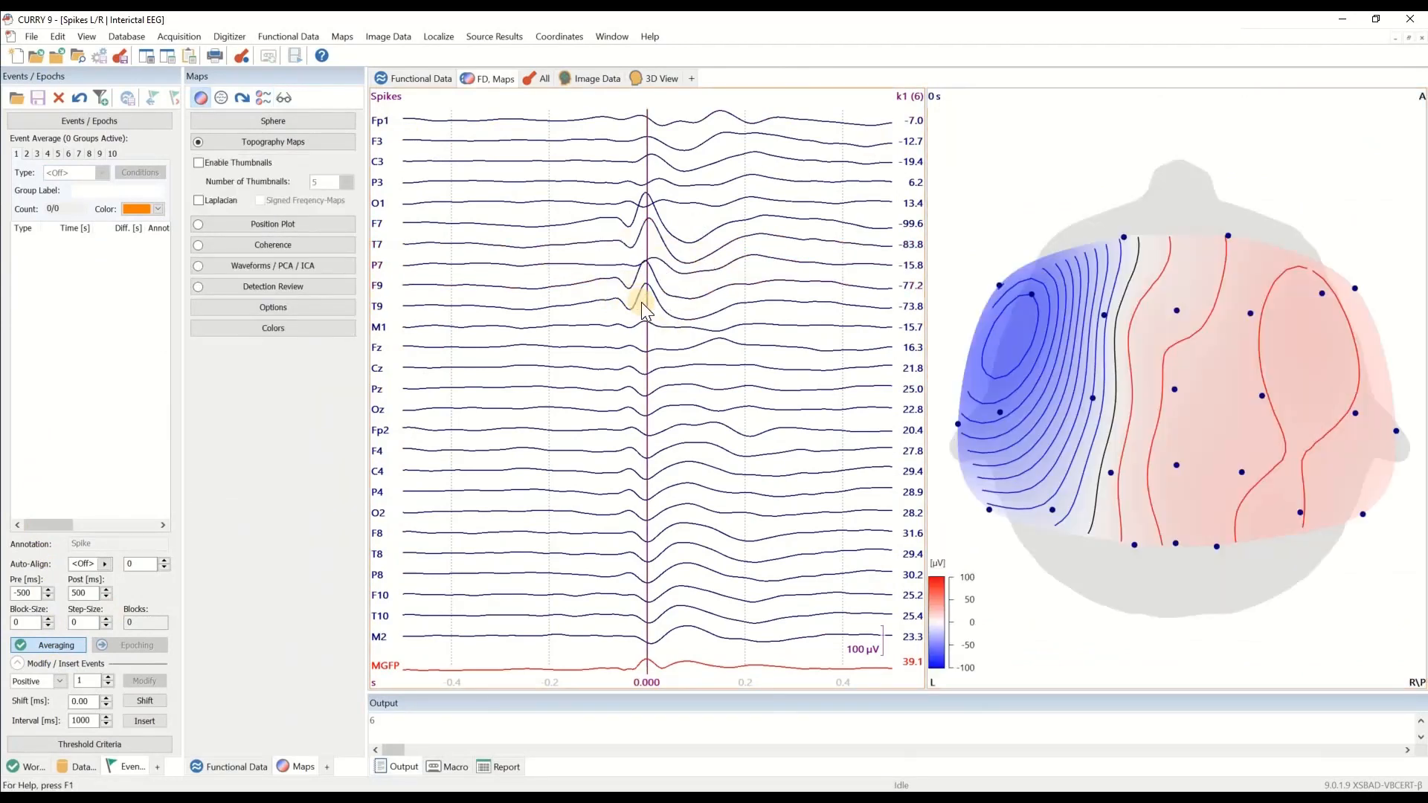
mouse_move(641, 302)
mouse_down()
mouse_move(606, 313)
mouse_move(665, 328)
mouse_move(644, 325)
mouse_up()
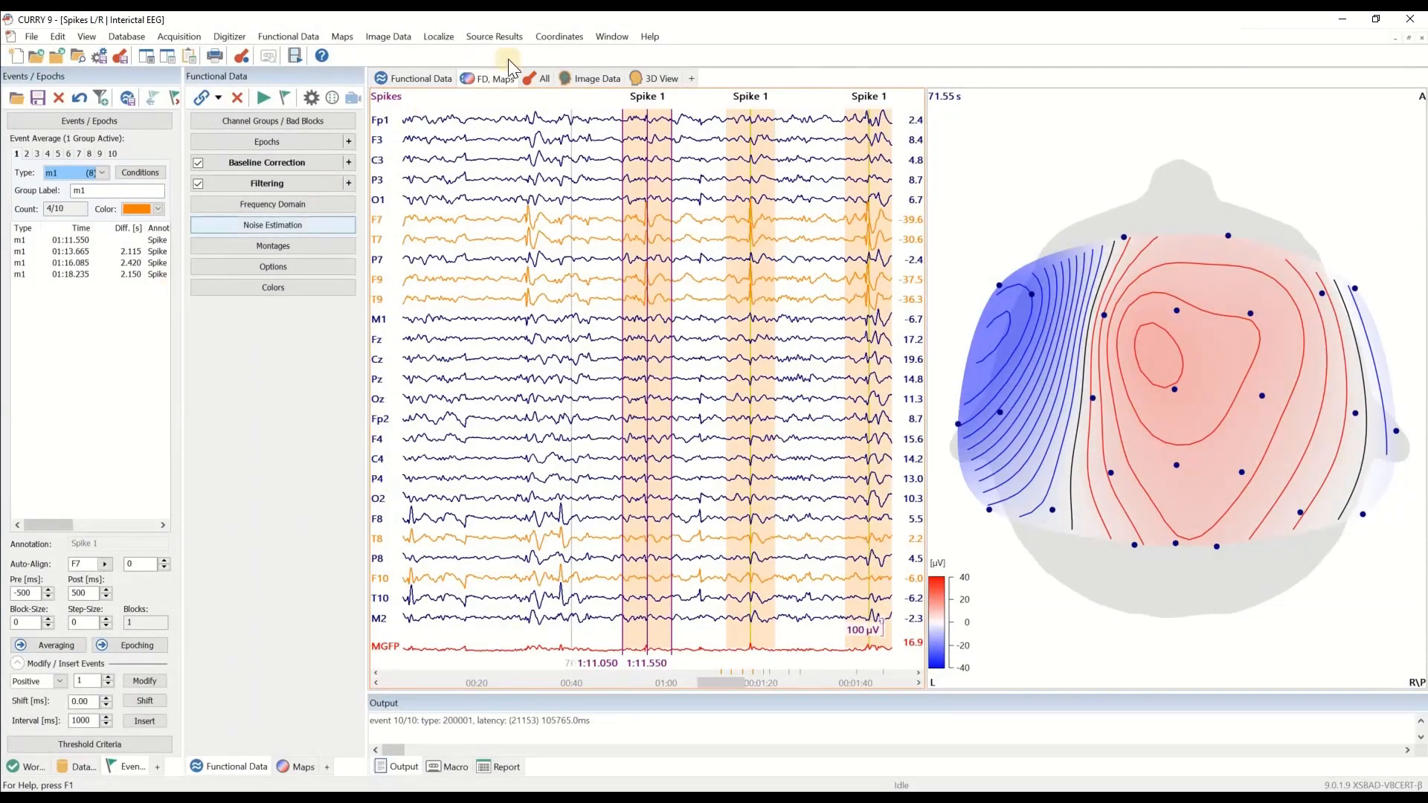
Step: Show the combined layout of waveforms, map, 3D view and MRI slices, and bring up the workflow's image data tasks
click(541, 78)
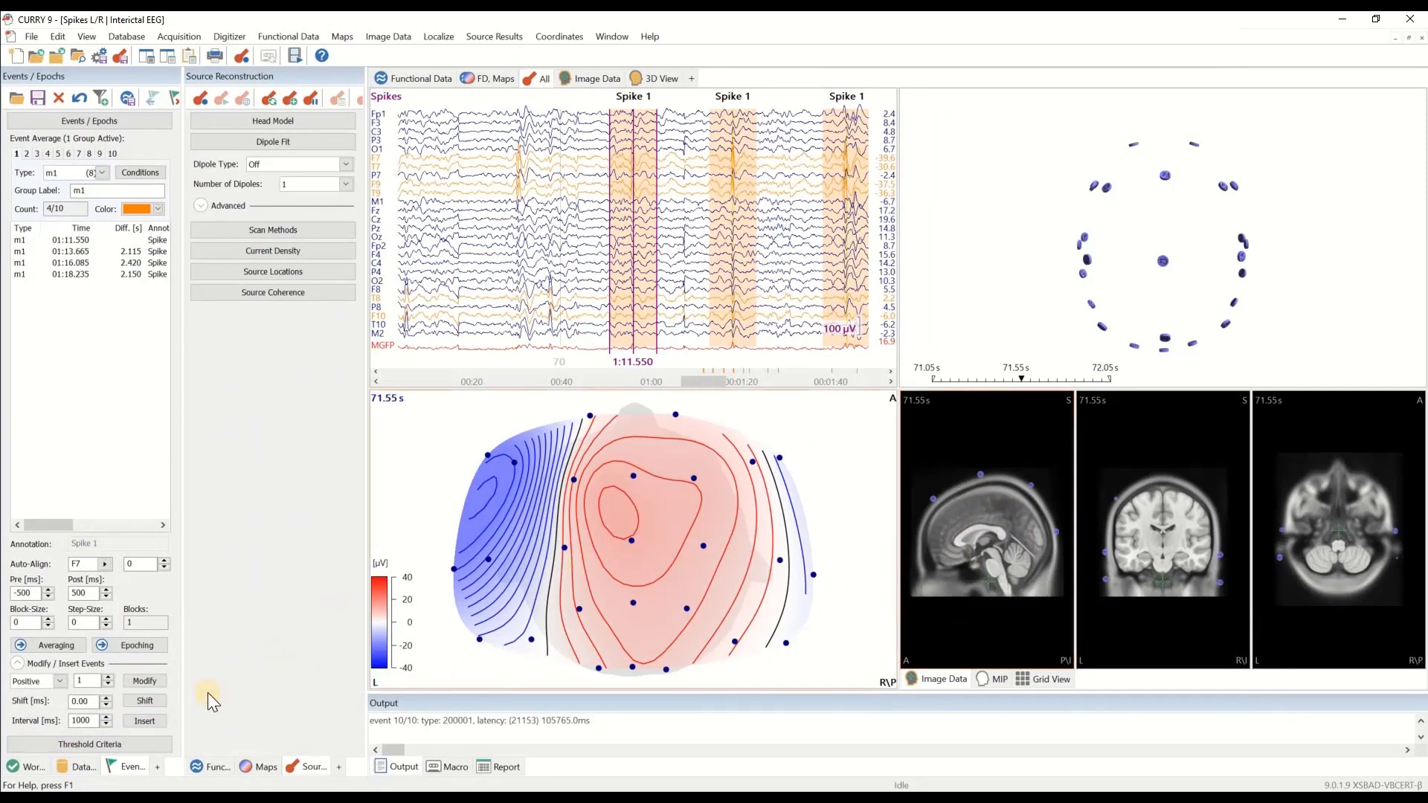
click(31, 764)
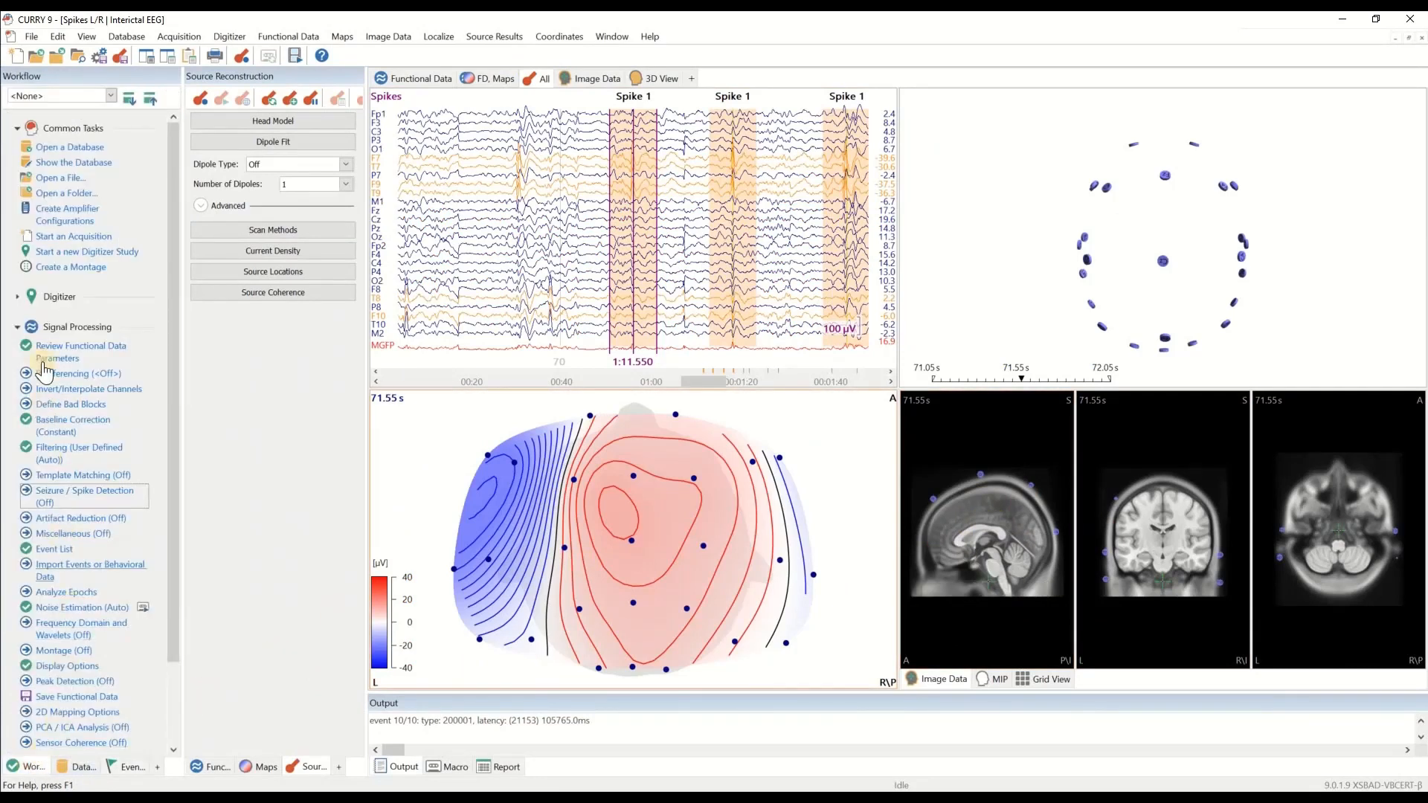
click(63, 327)
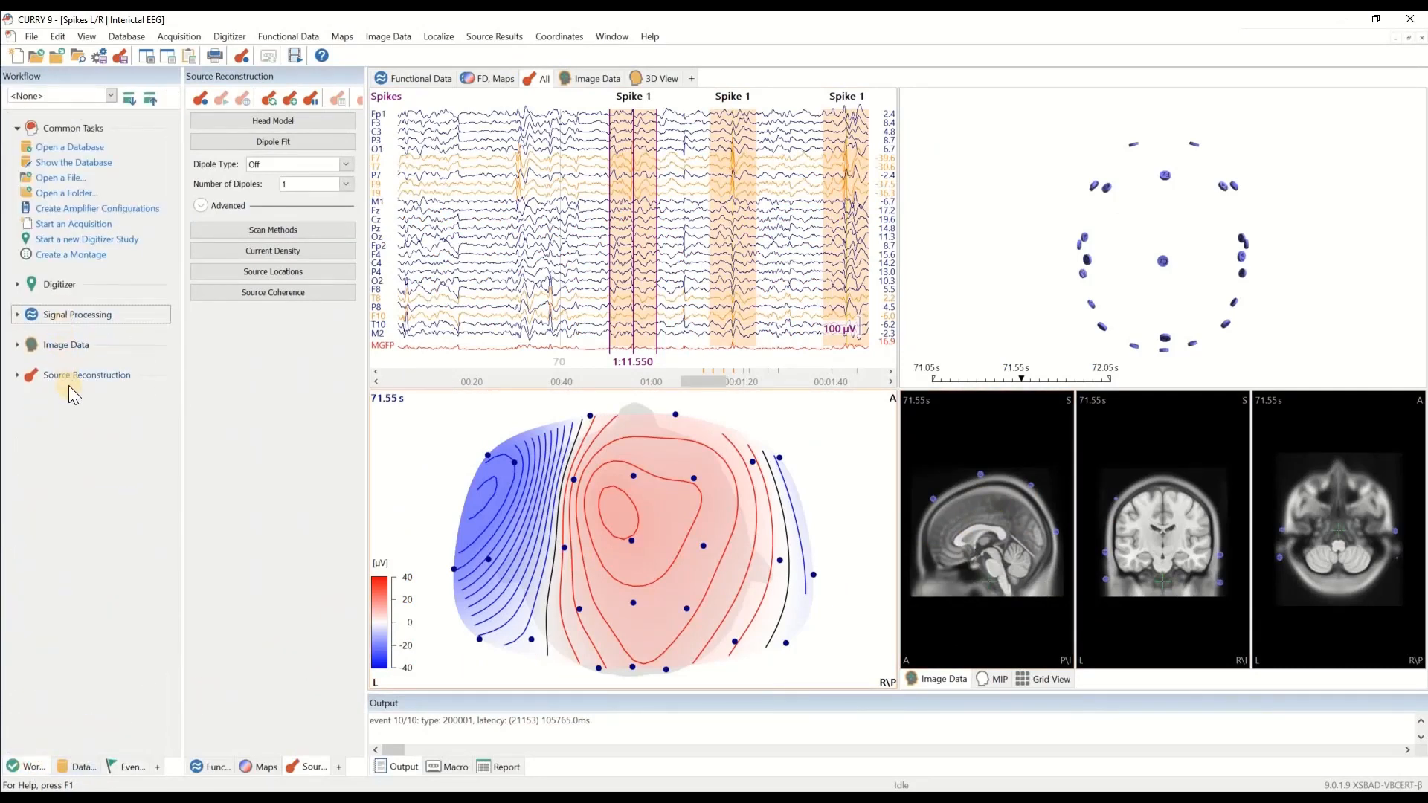
click(68, 345)
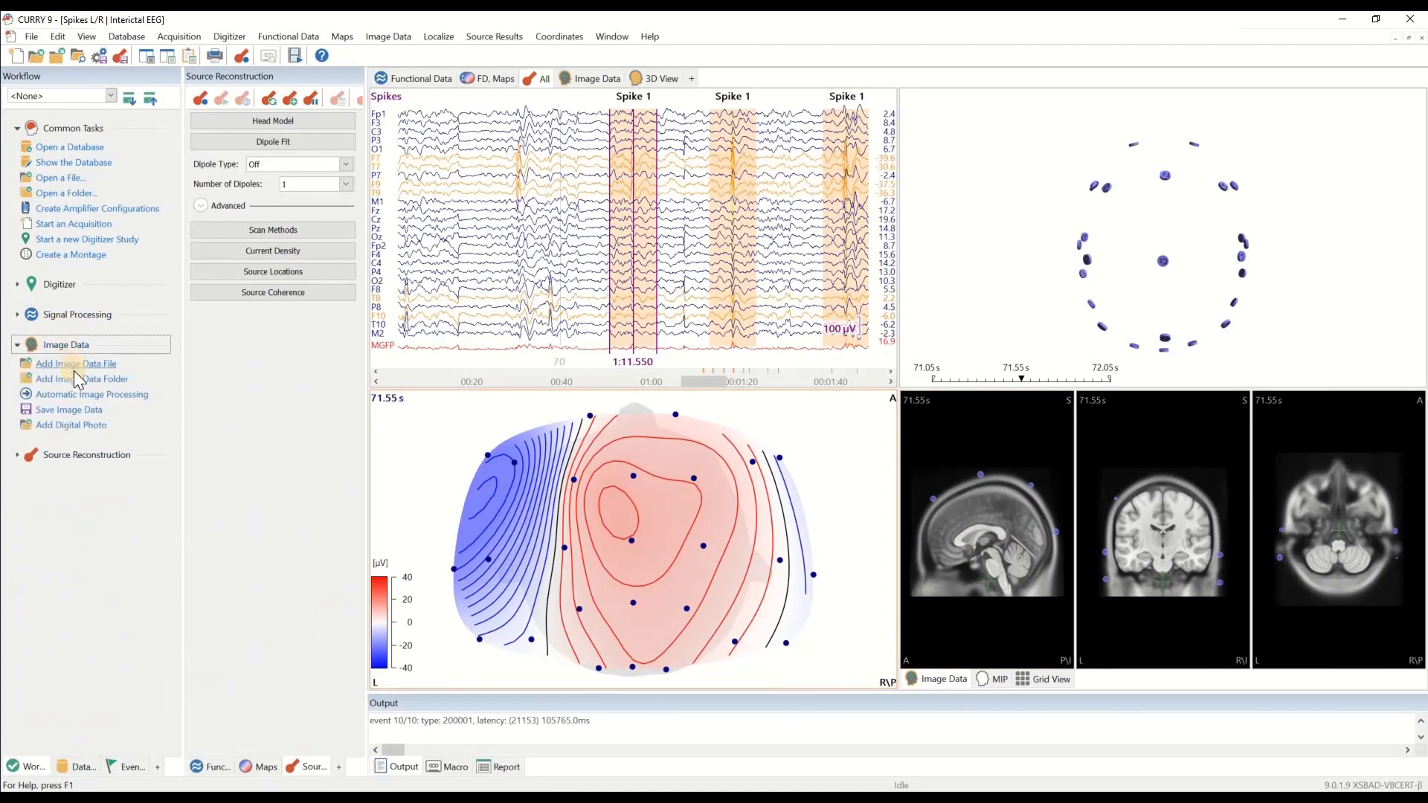
click(67, 381)
Step: Insert the MRI folder from Intracranial ECoG as an image data folder in the Spikes L/R study
click(89, 769)
click(128, 768)
click(102, 768)
right_click(90, 215)
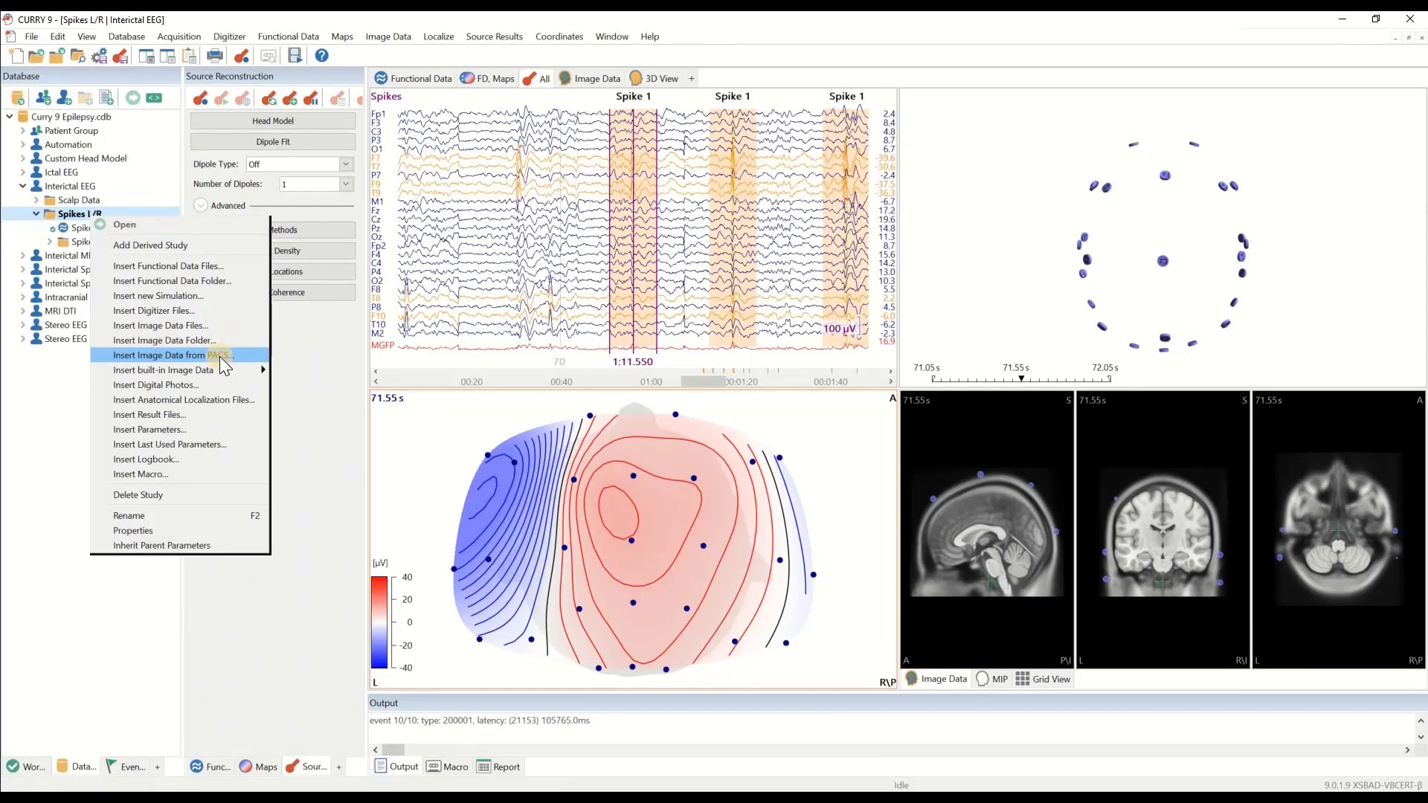
click(167, 341)
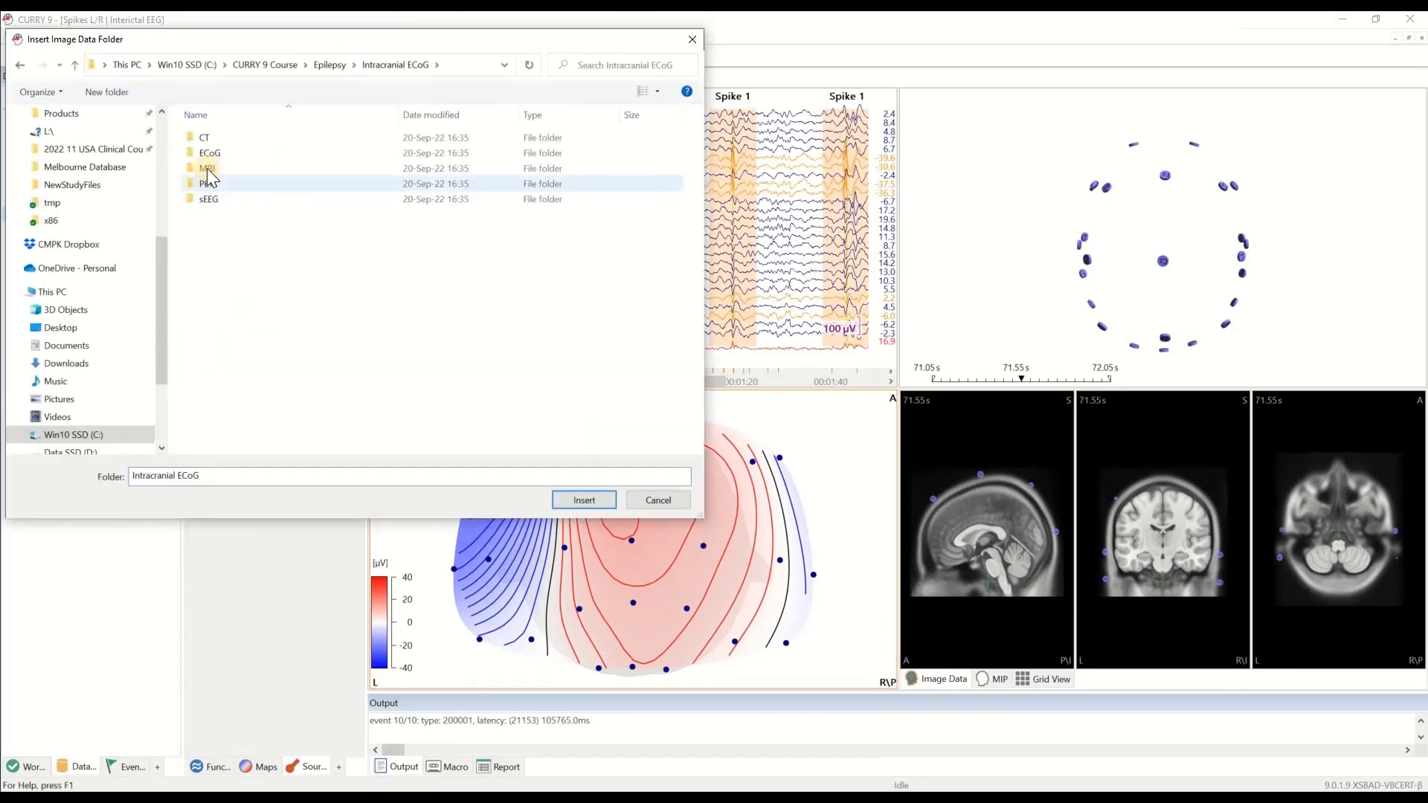
click(207, 168)
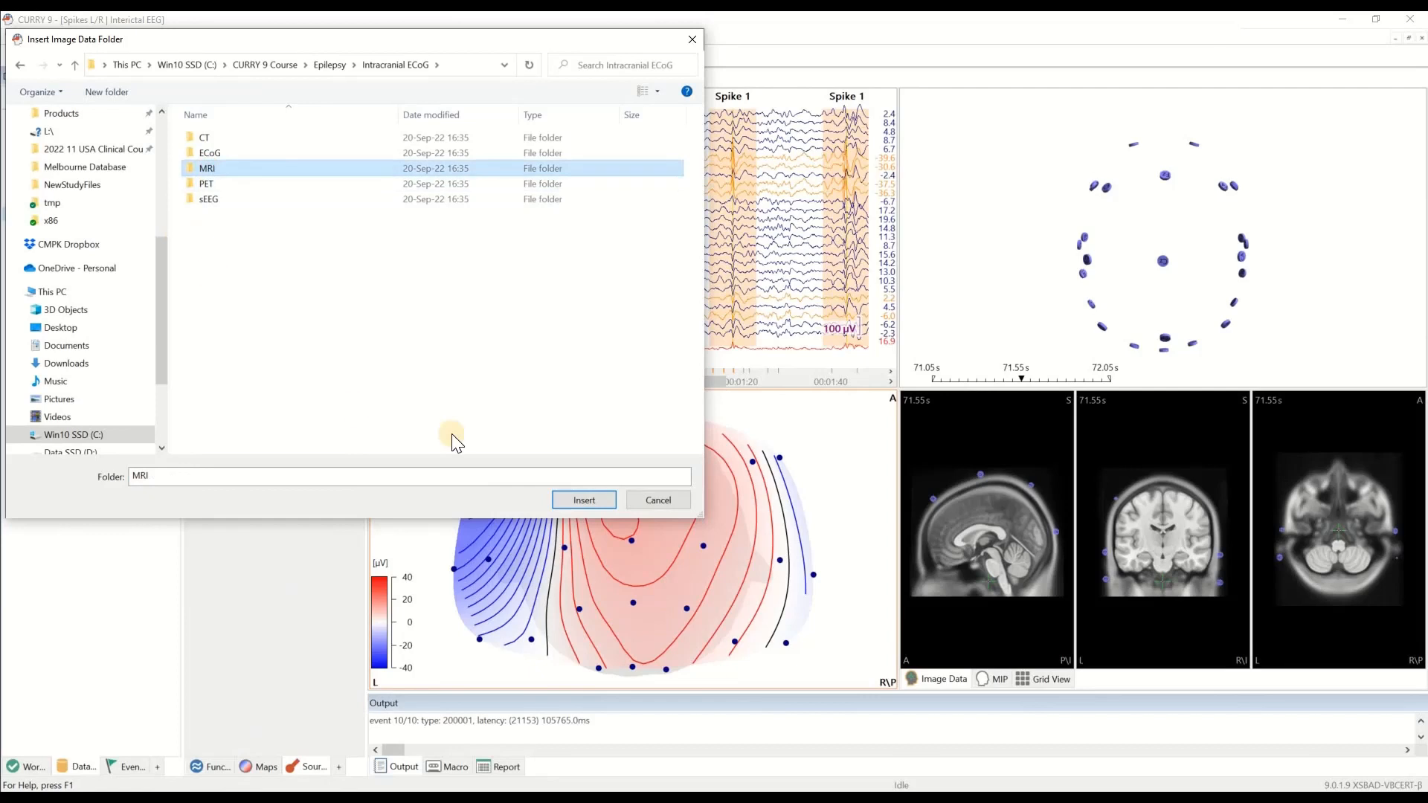
click(578, 499)
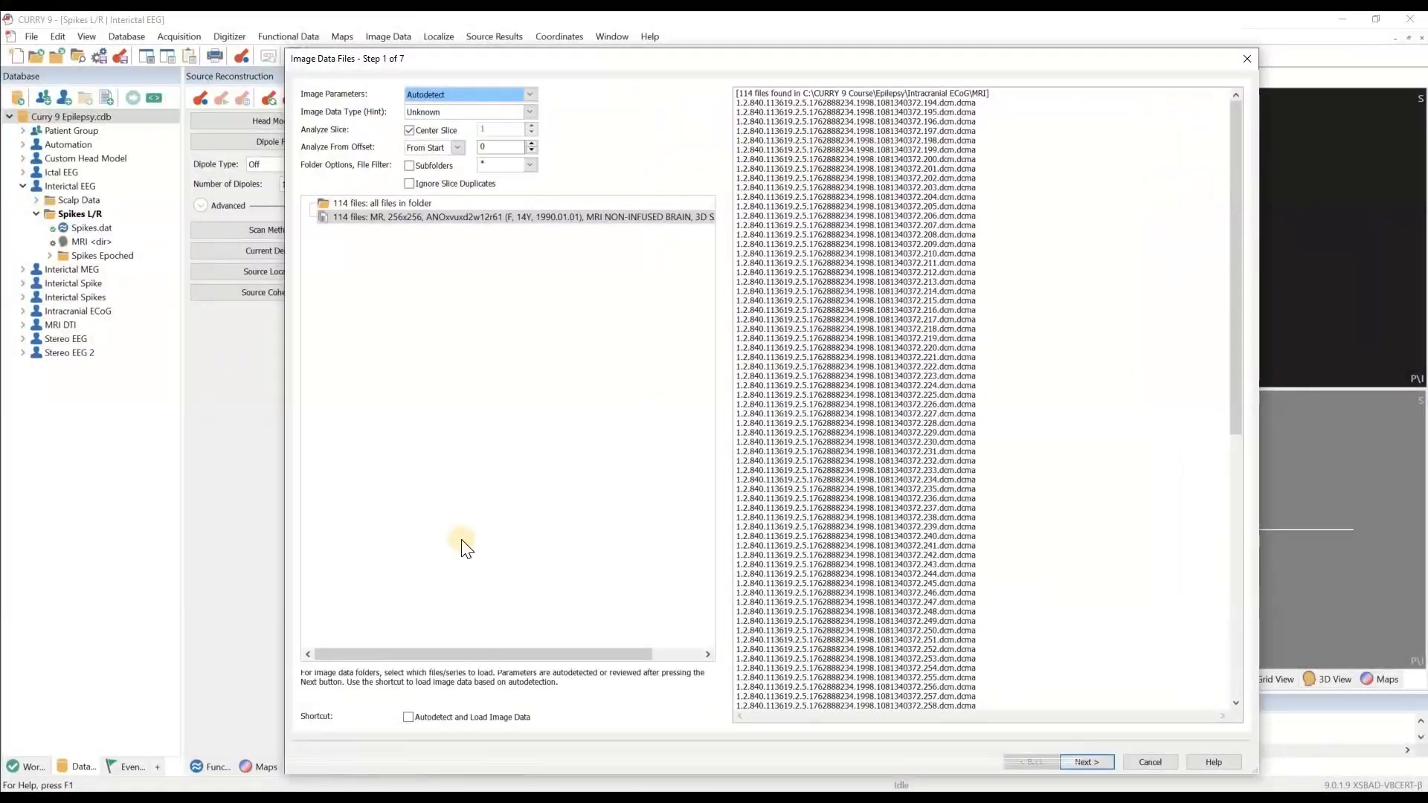
Step: Accept the autodetected MRI series, file format, sagittal 2D layout and 3D slice layout for the image data
click(1084, 763)
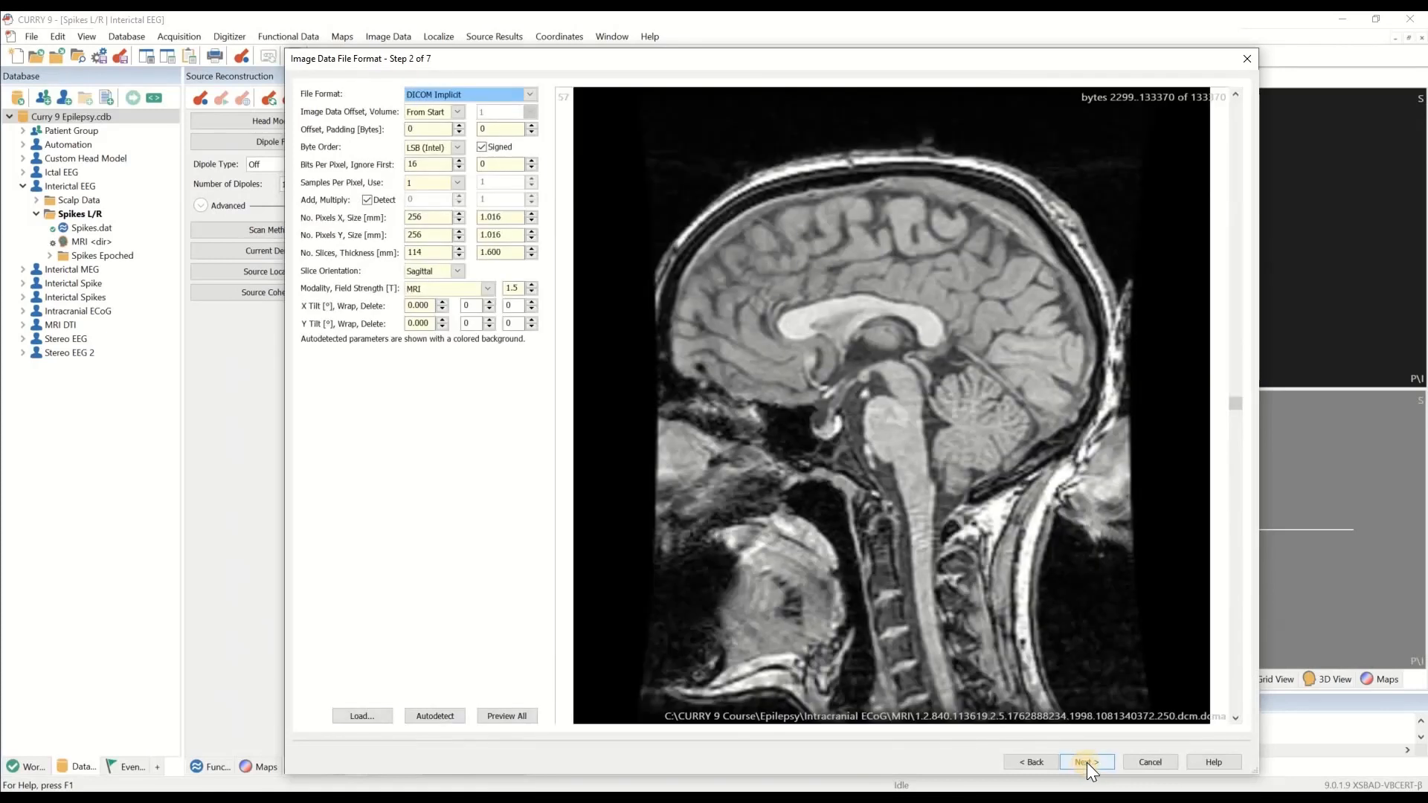
click(1087, 763)
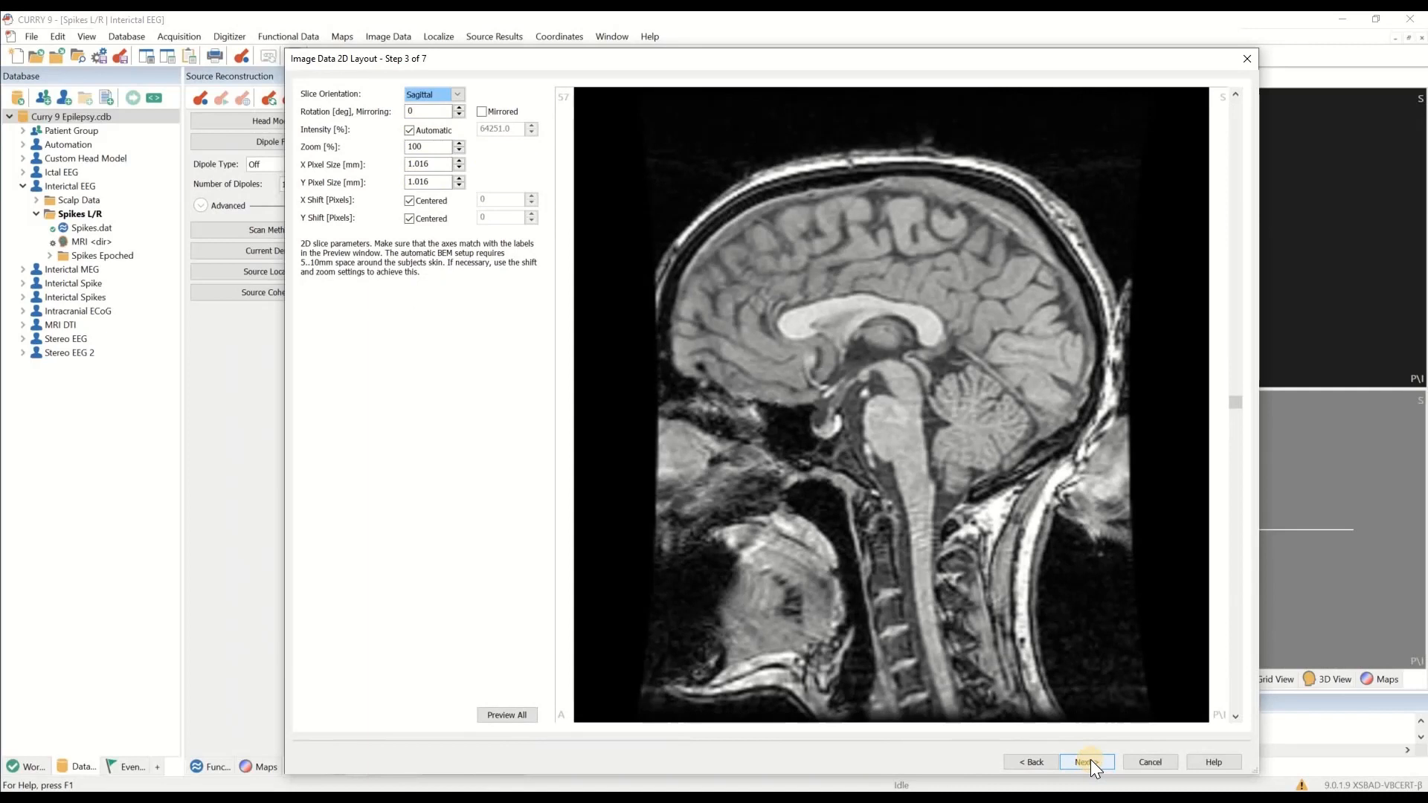
click(1088, 763)
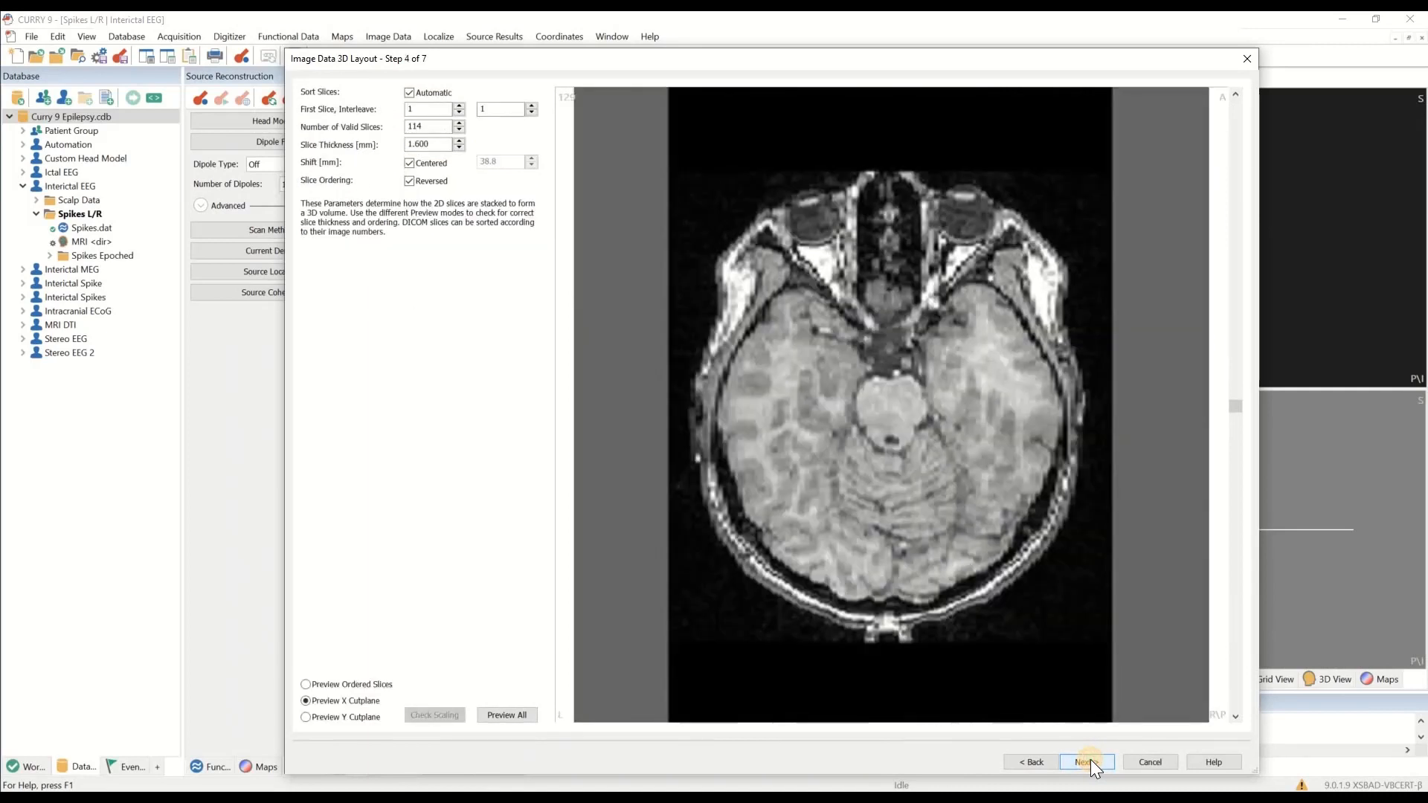
click(1088, 762)
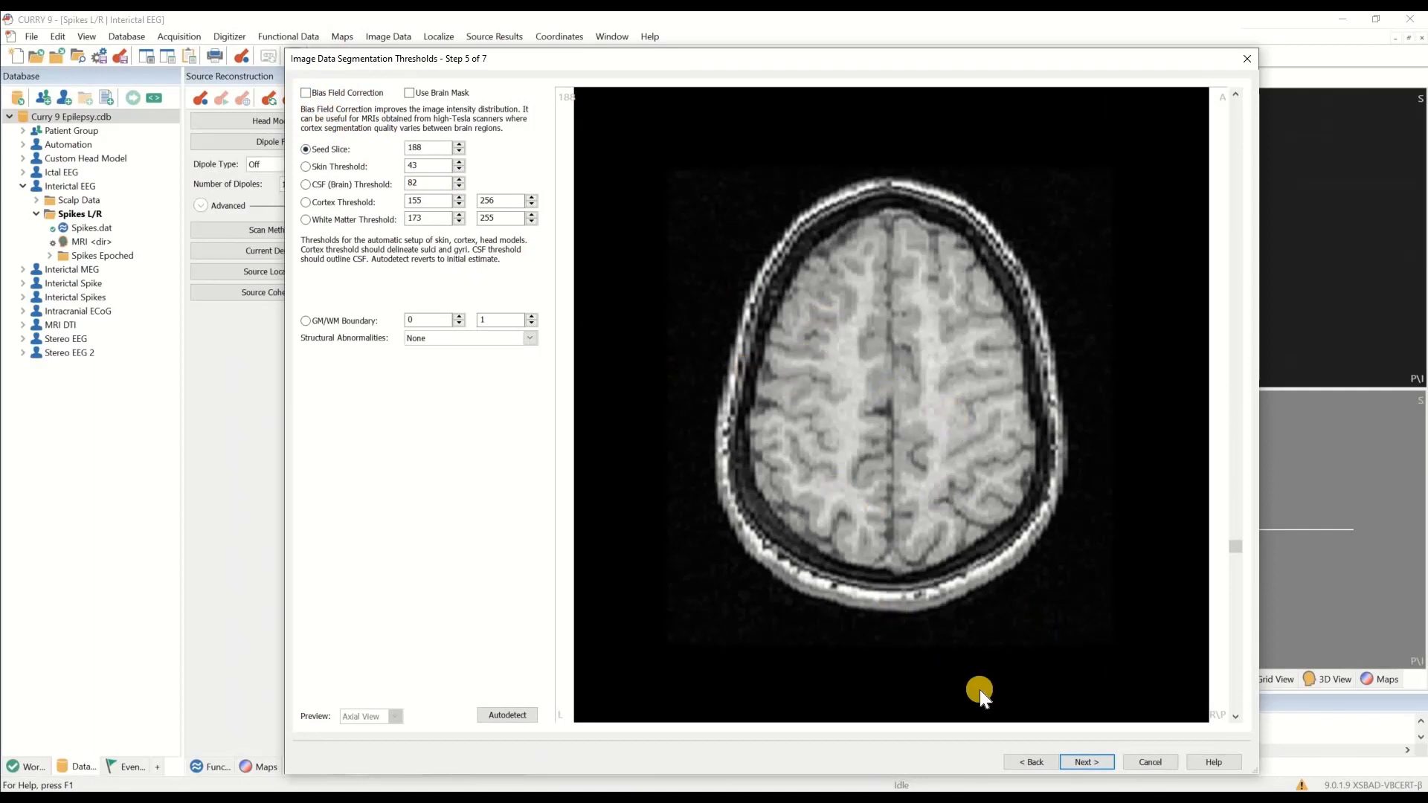
Step: Review the seed slice and the skin, CSF, cortex and white matter segmentation thresholds, and accept the autodetected values
click(1094, 761)
click(1094, 762)
click(1094, 762)
click(1093, 761)
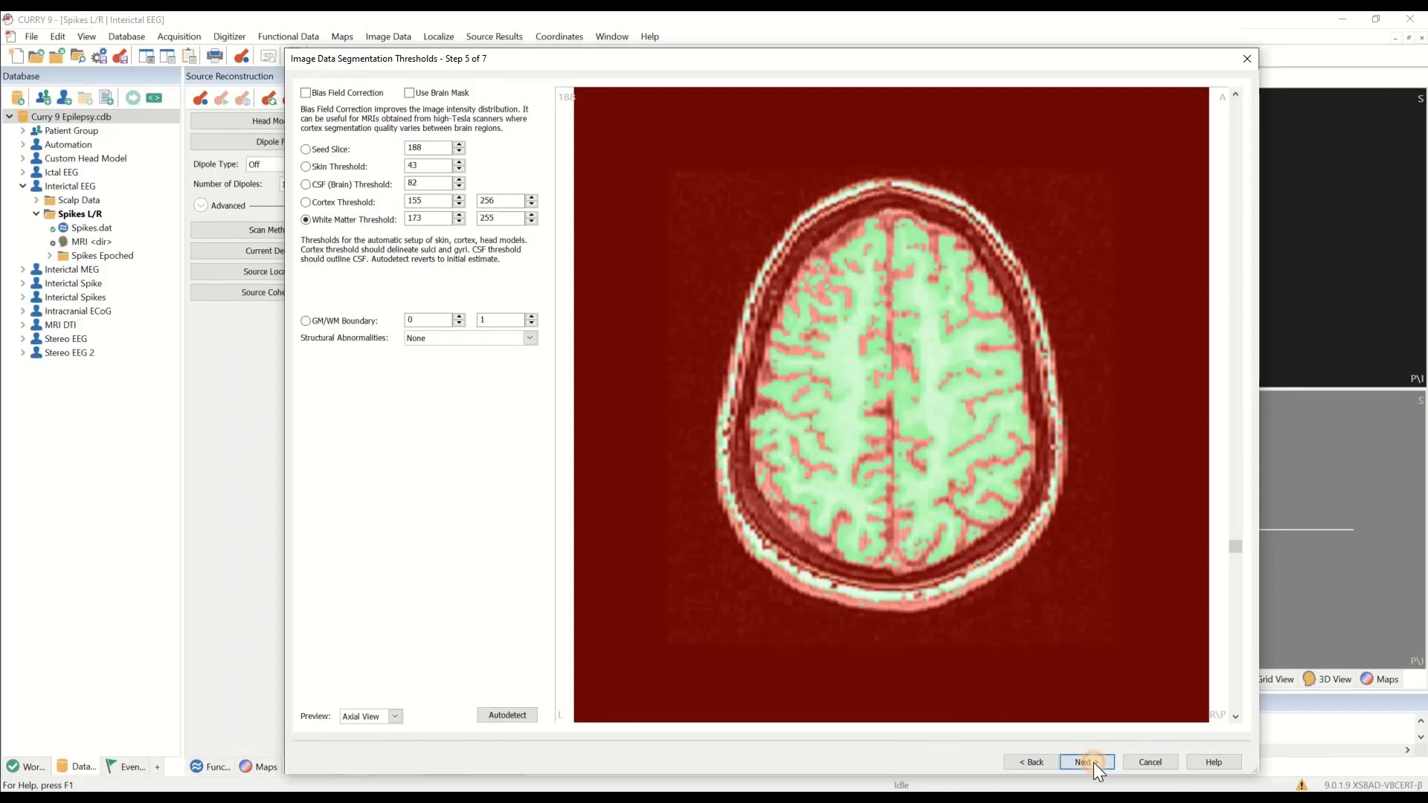
click(1093, 762)
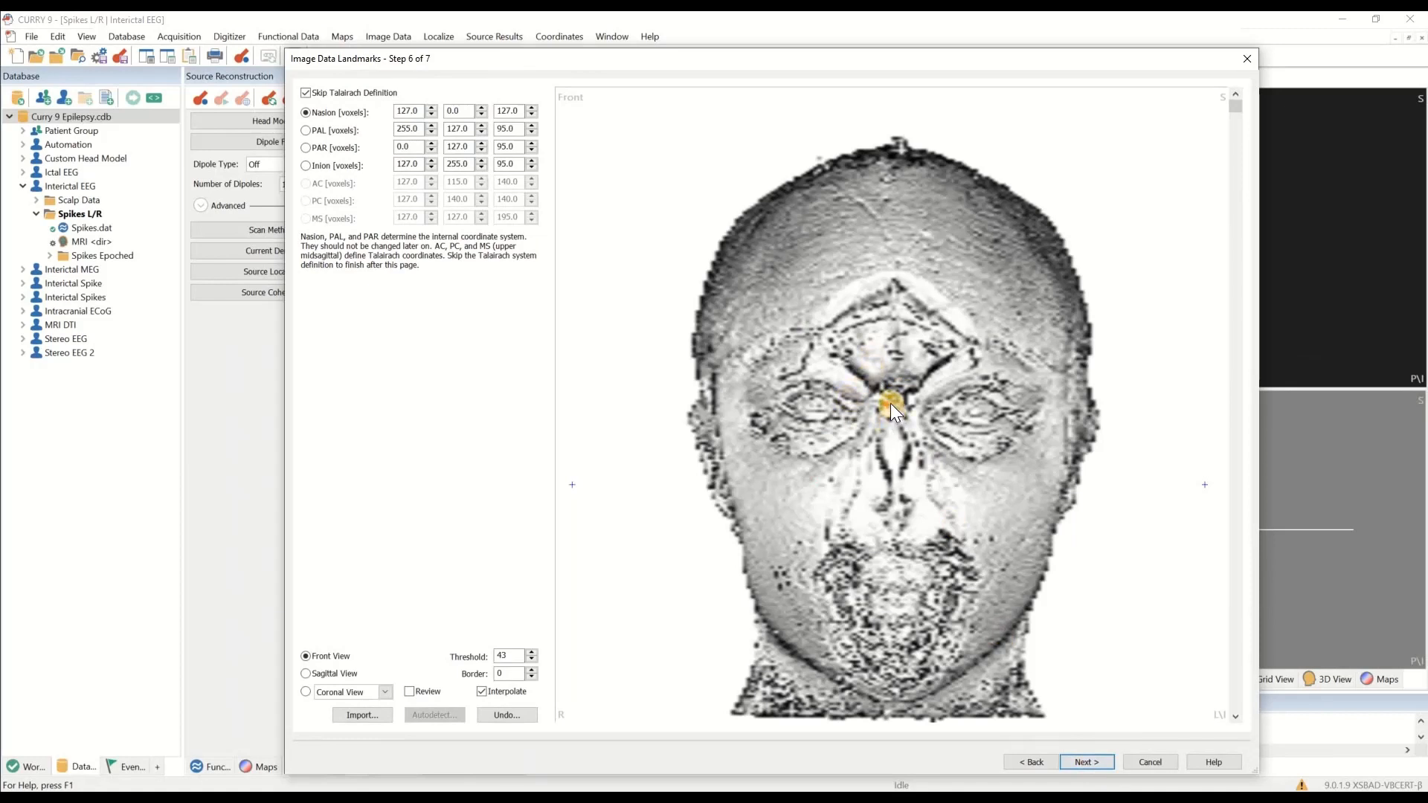
Step: Place the nasion landmark between the eyes and refine it in the sagittal view to about voxel 128.6, 31.1, 133.9
click(880, 412)
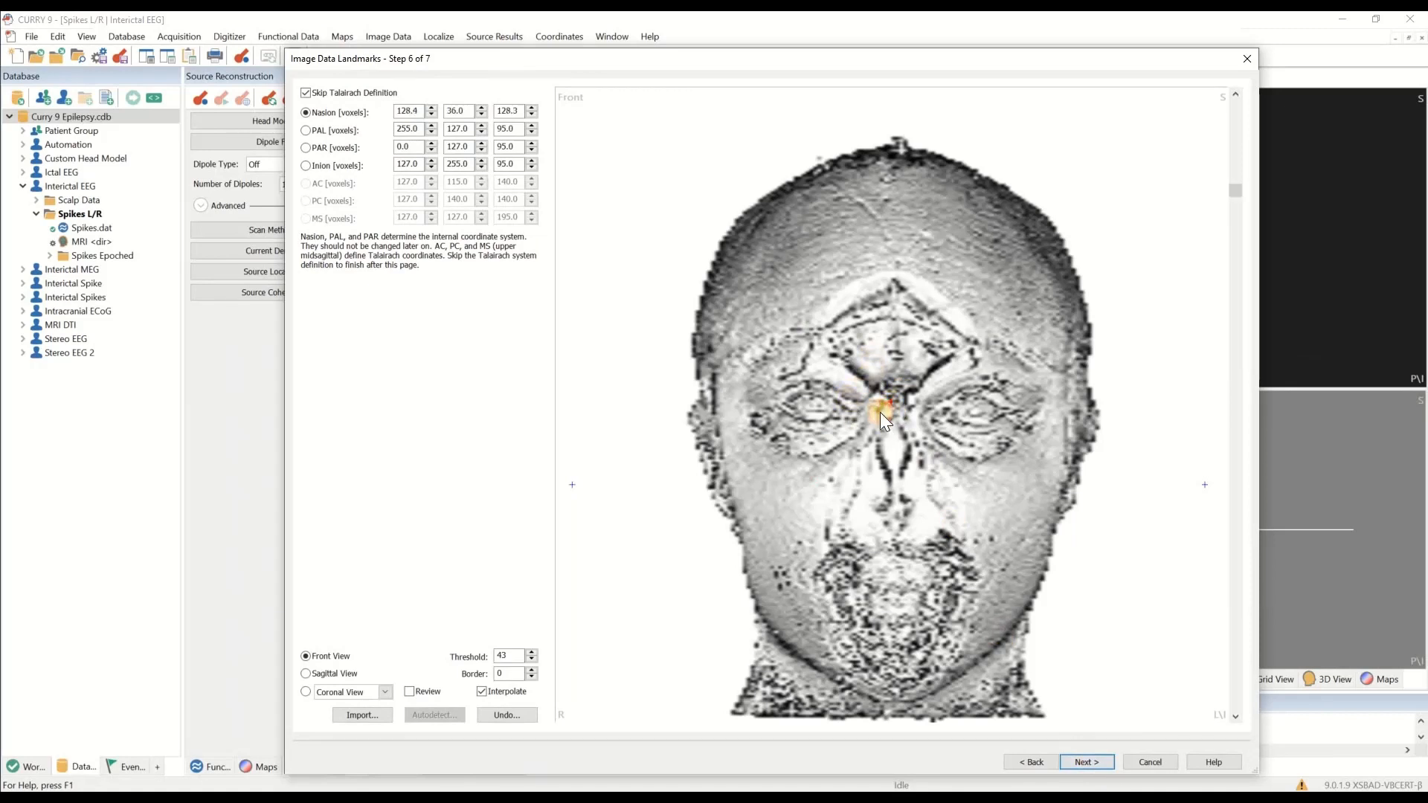
click(333, 674)
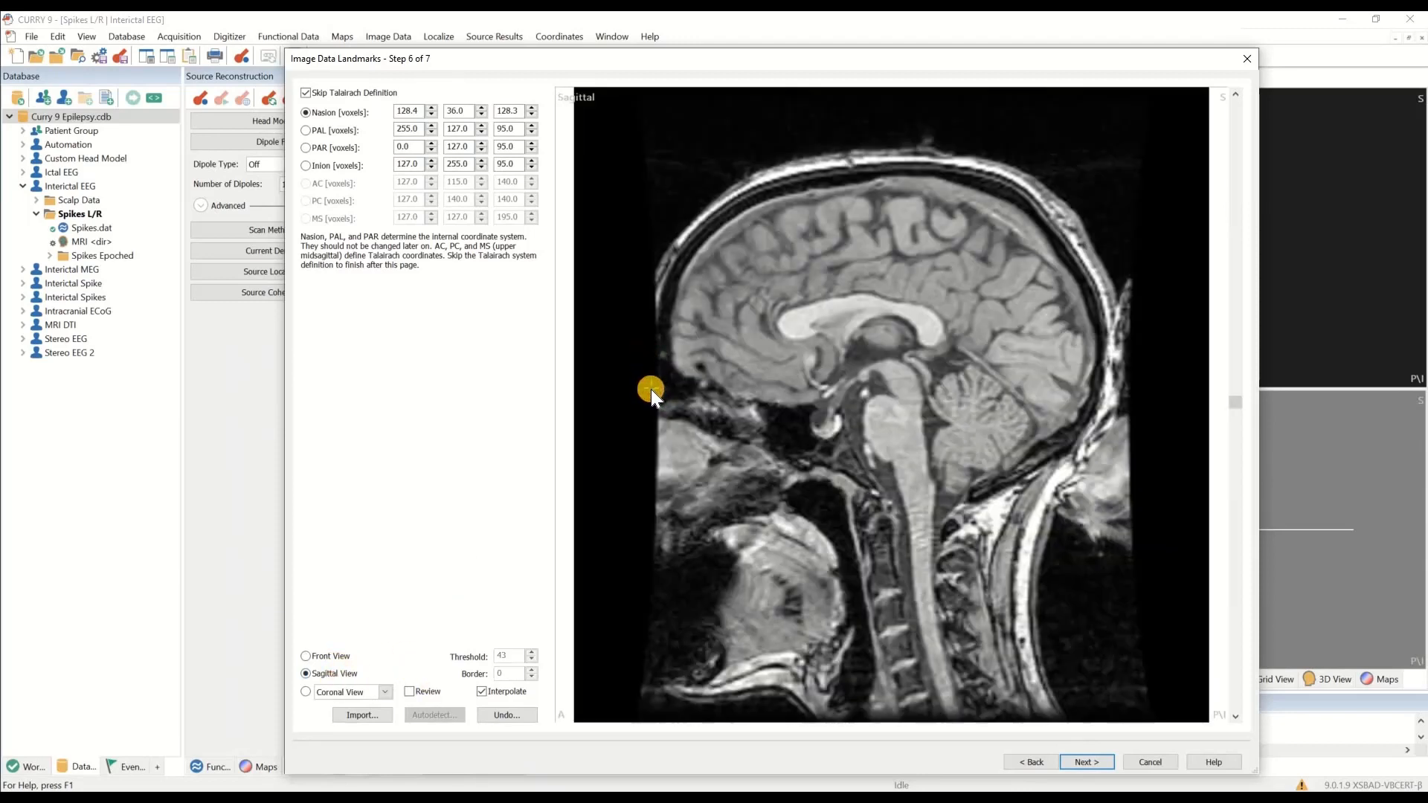
click(1093, 764)
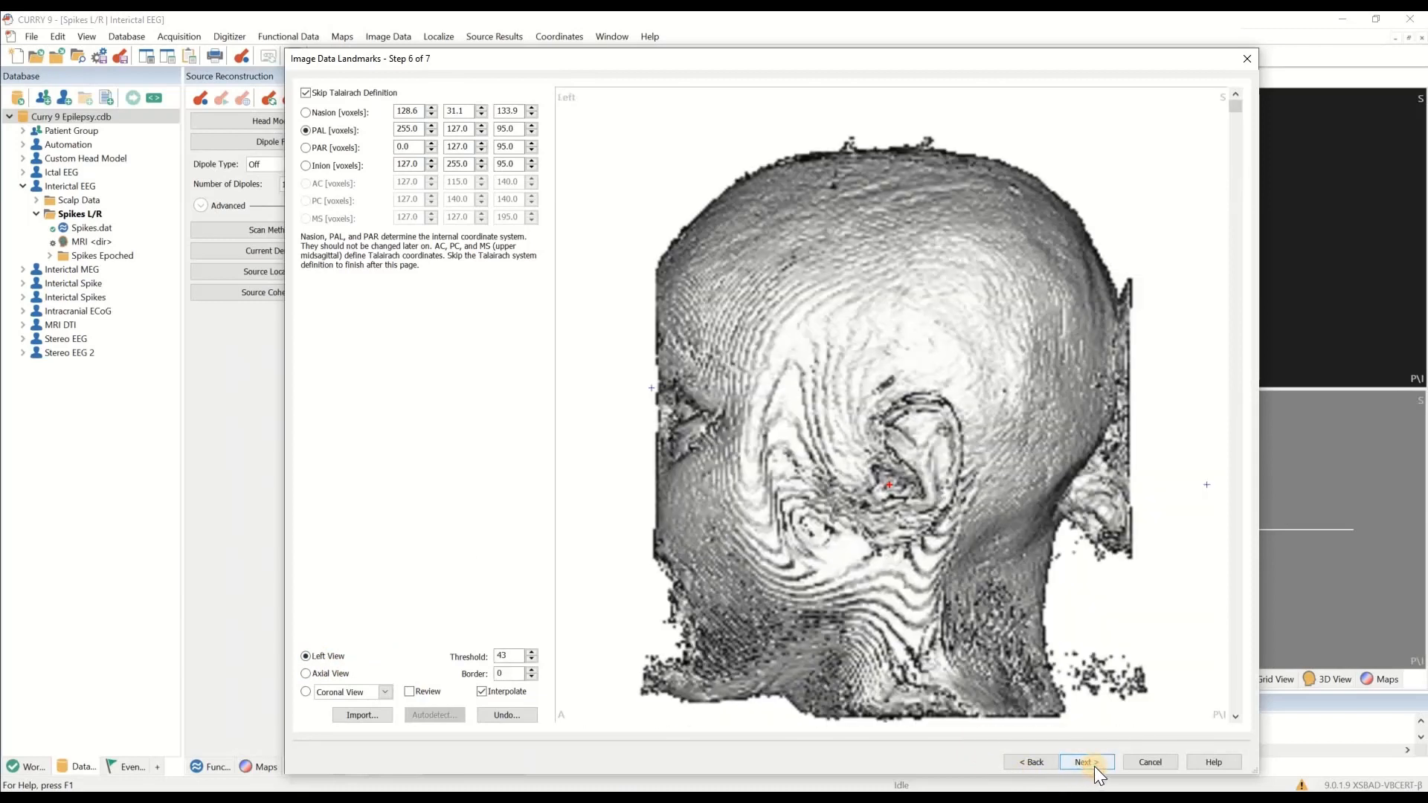
Step: Place the PAL landmark at the left ear, about voxel 201, 120, 95.7, and PAR at the right ear, about 57.7, 116.4, 93.7
click(872, 484)
click(1080, 760)
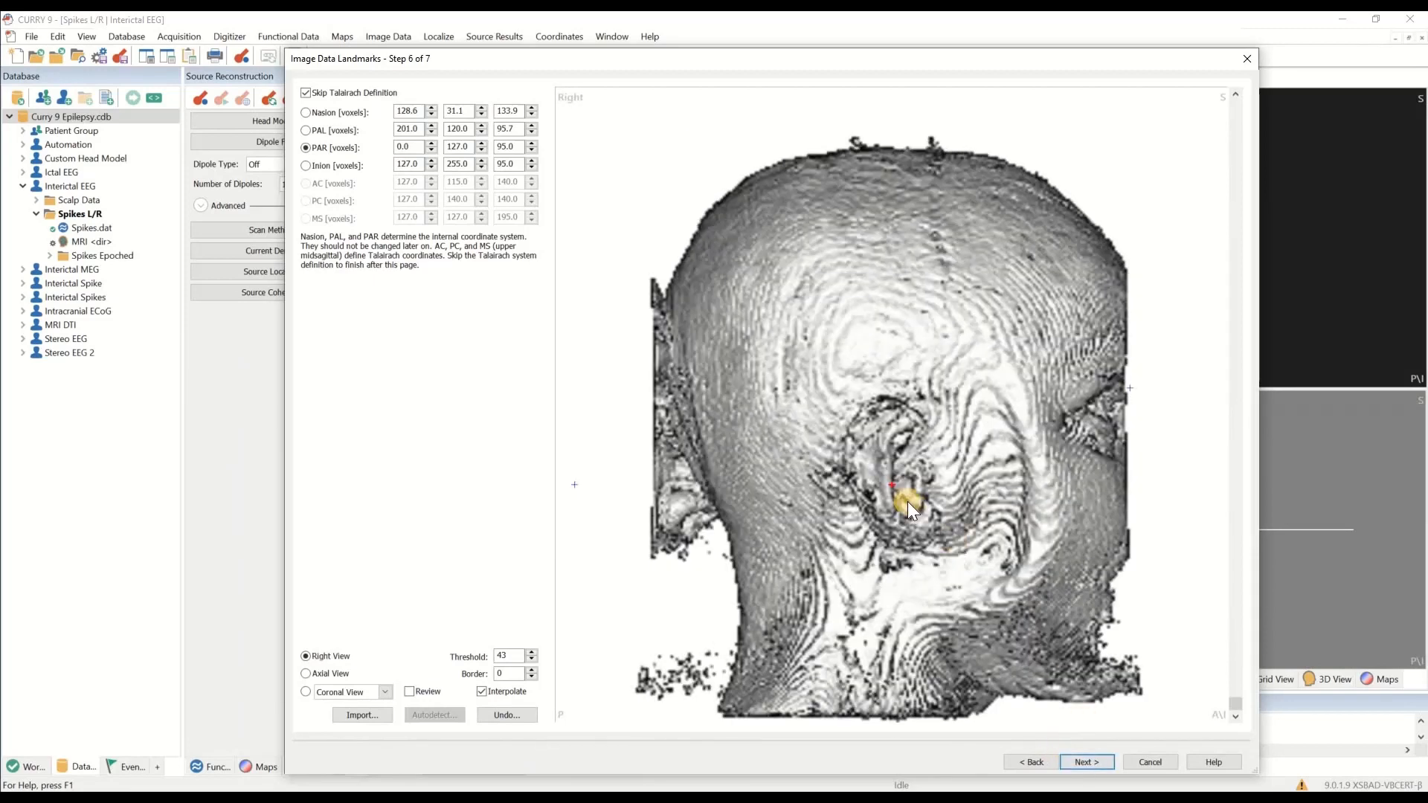
click(918, 488)
click(1080, 762)
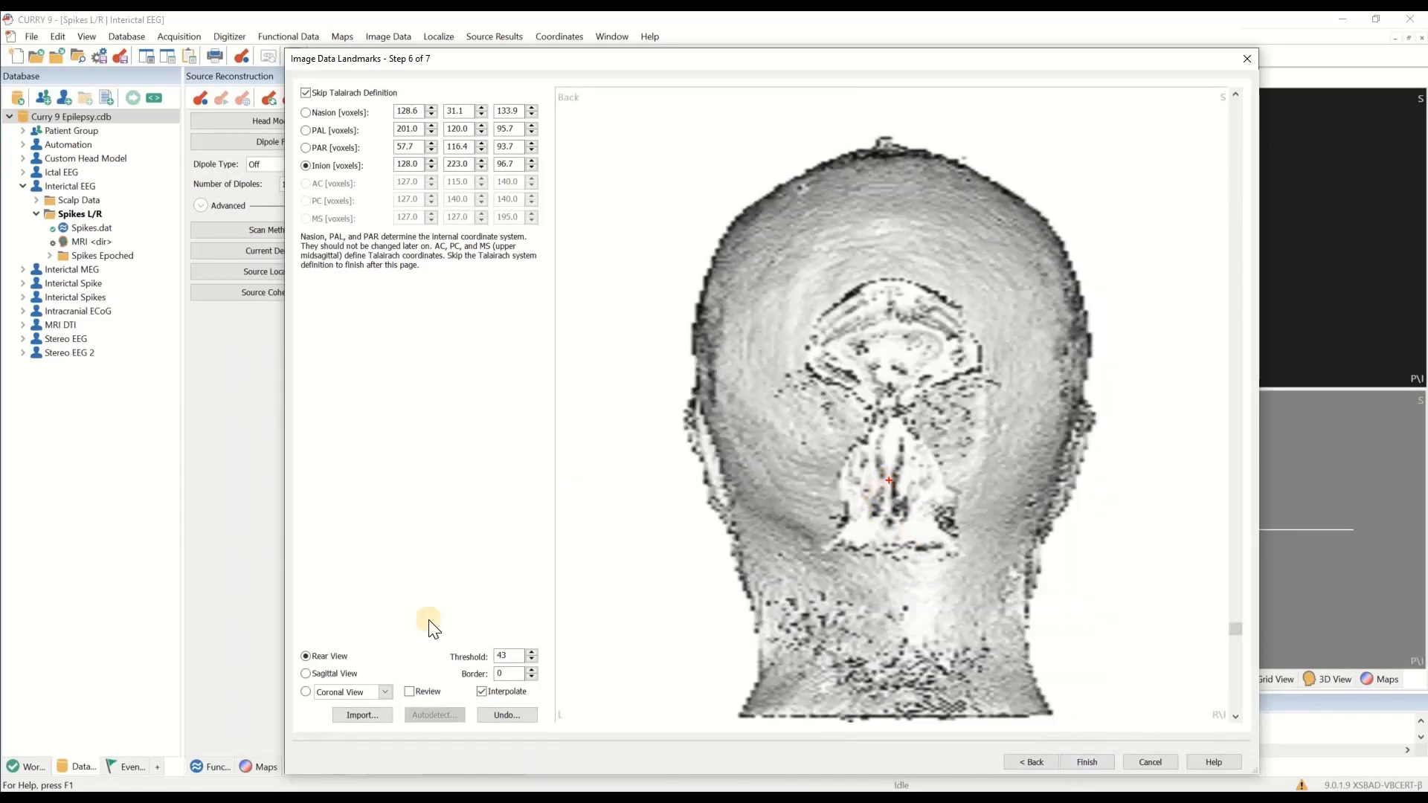
Step: Place the inion landmark at the back of the head in the sagittal view and finish loading the MRI
click(331, 673)
click(1051, 427)
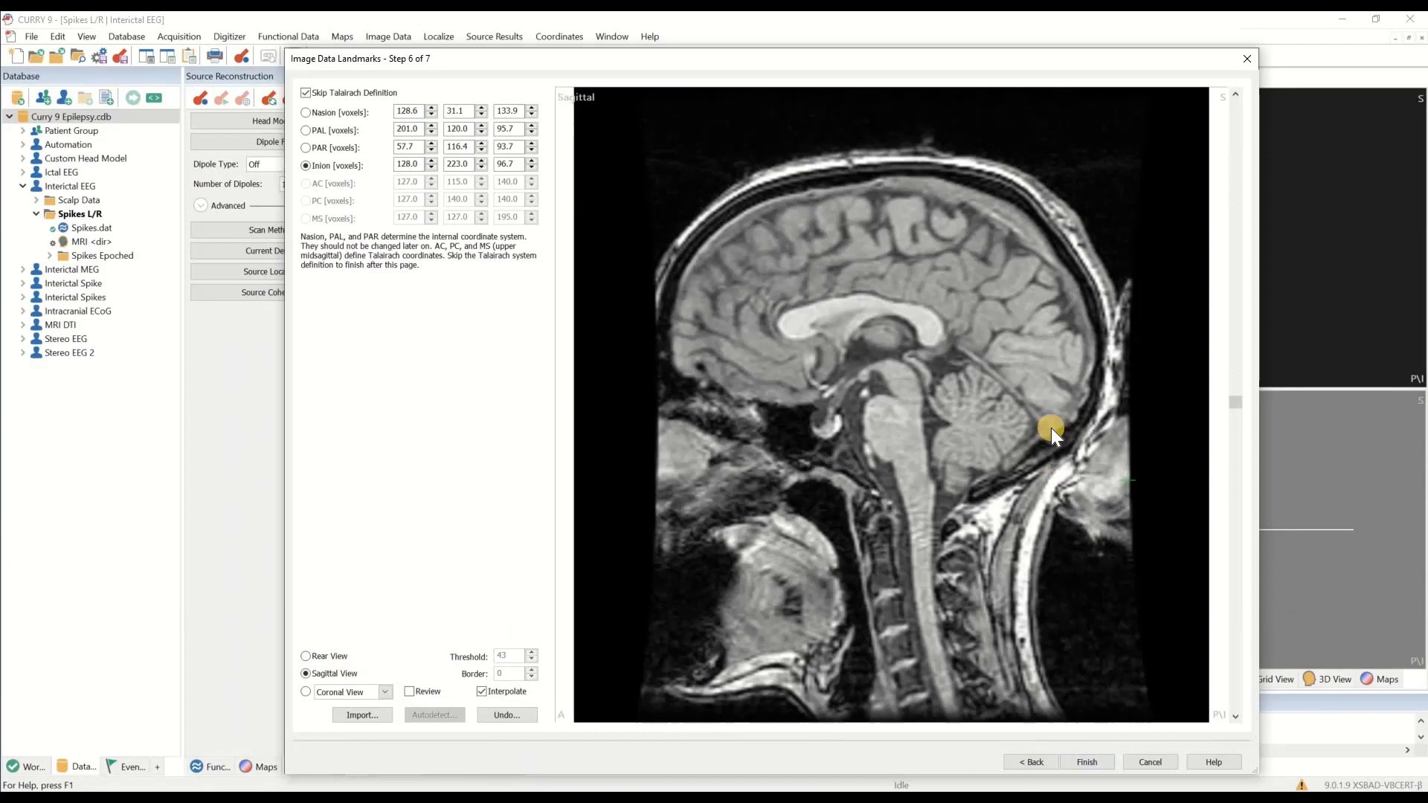
click(1093, 439)
click(1087, 762)
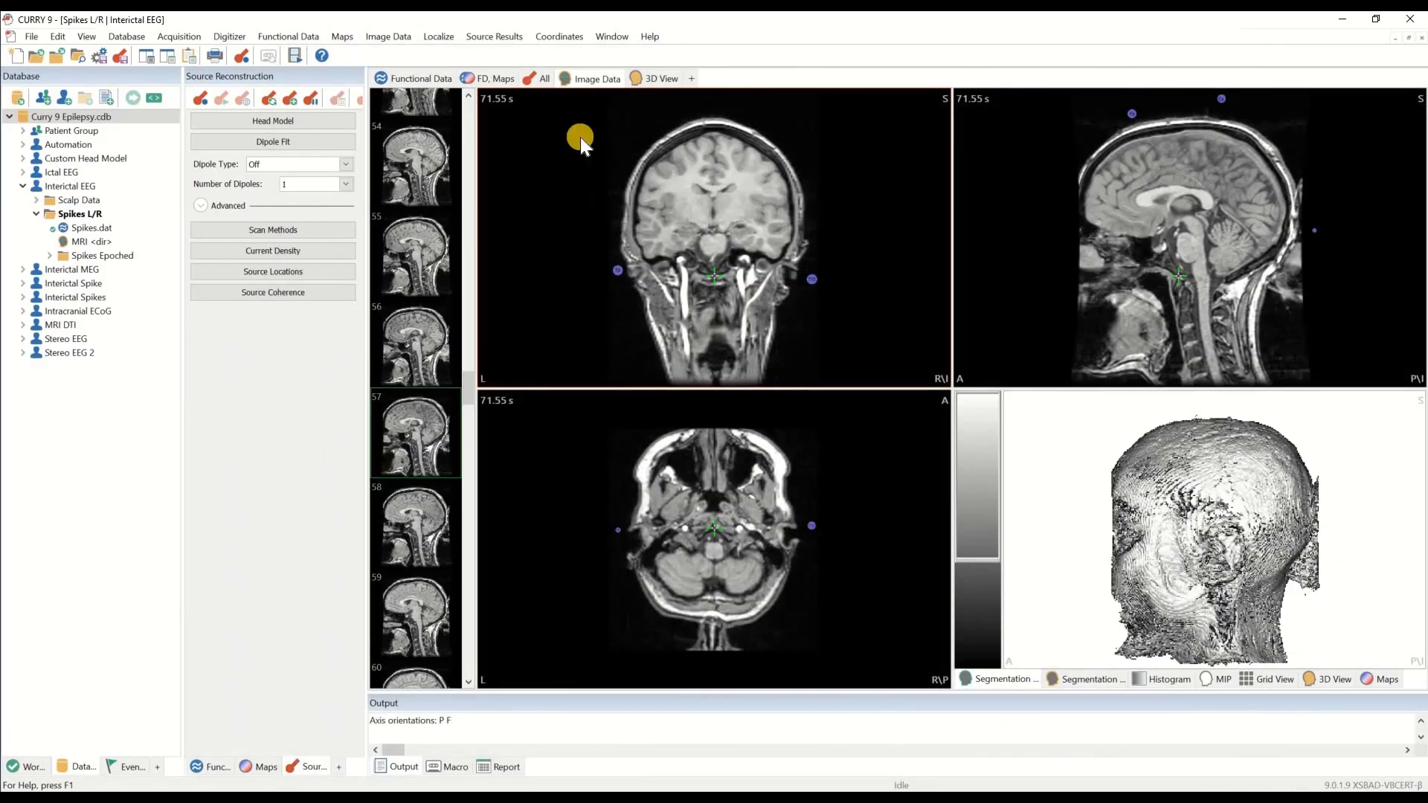
Step: Return to the combined layout and create a high-resolution BEM realistic head model from the MRI
click(540, 76)
mouse_move(978, 528)
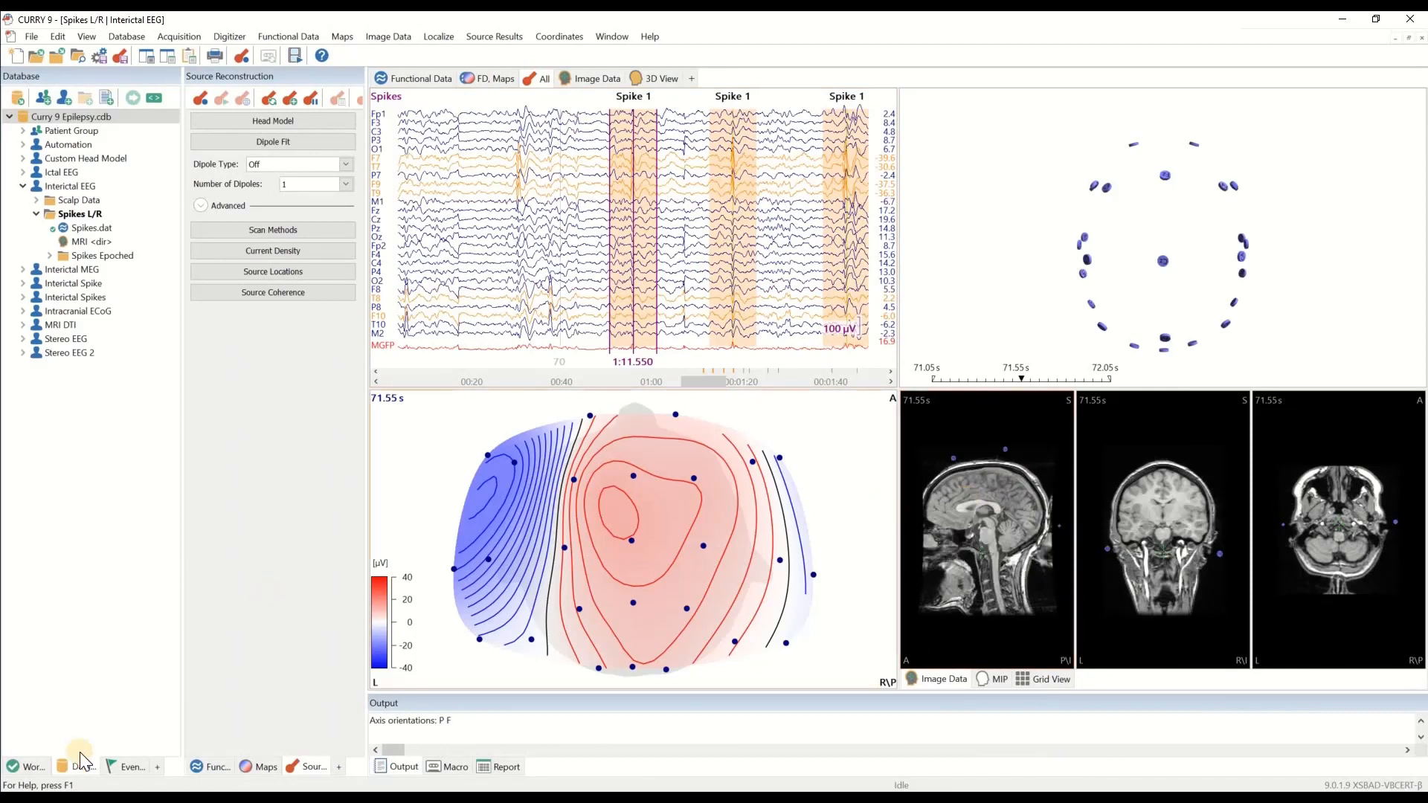
click(26, 766)
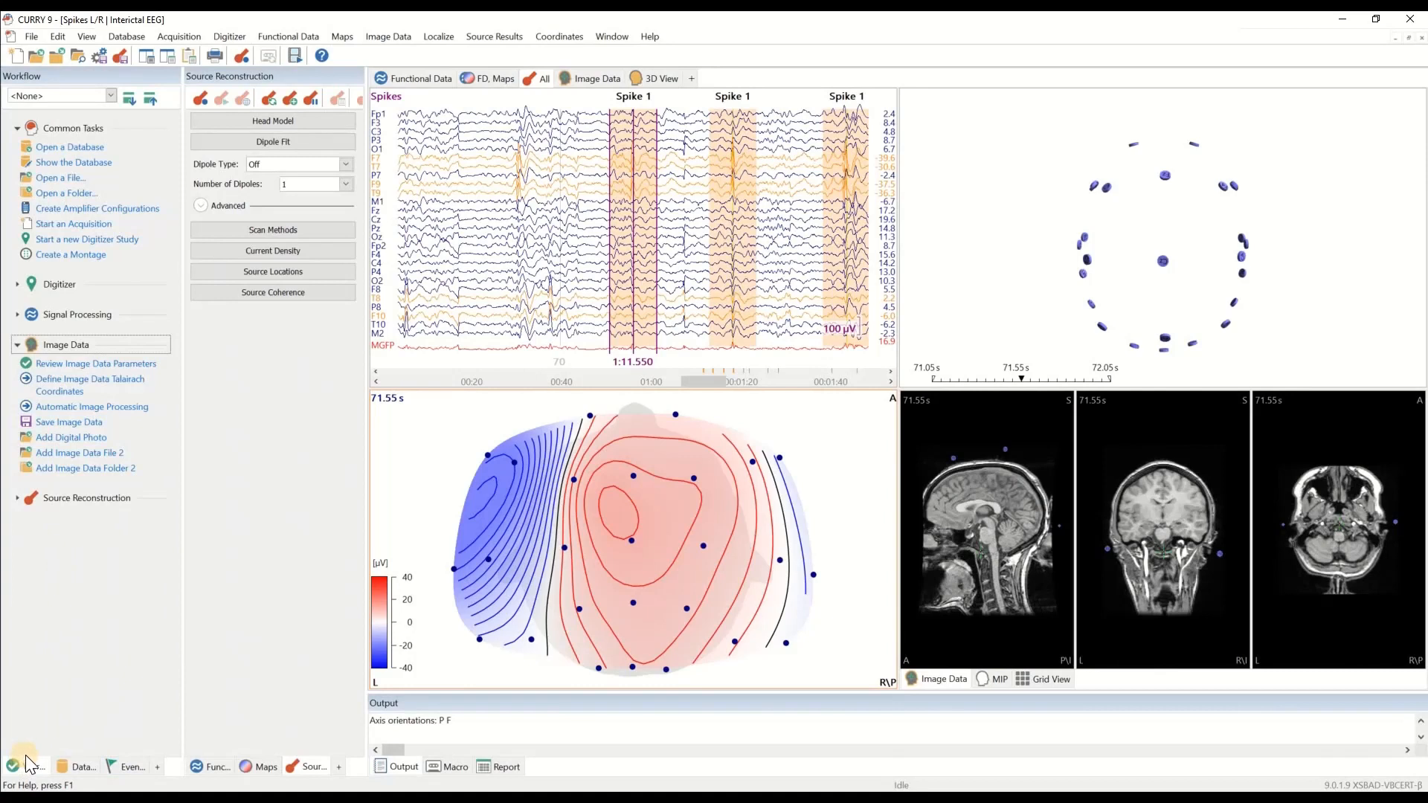
click(85, 498)
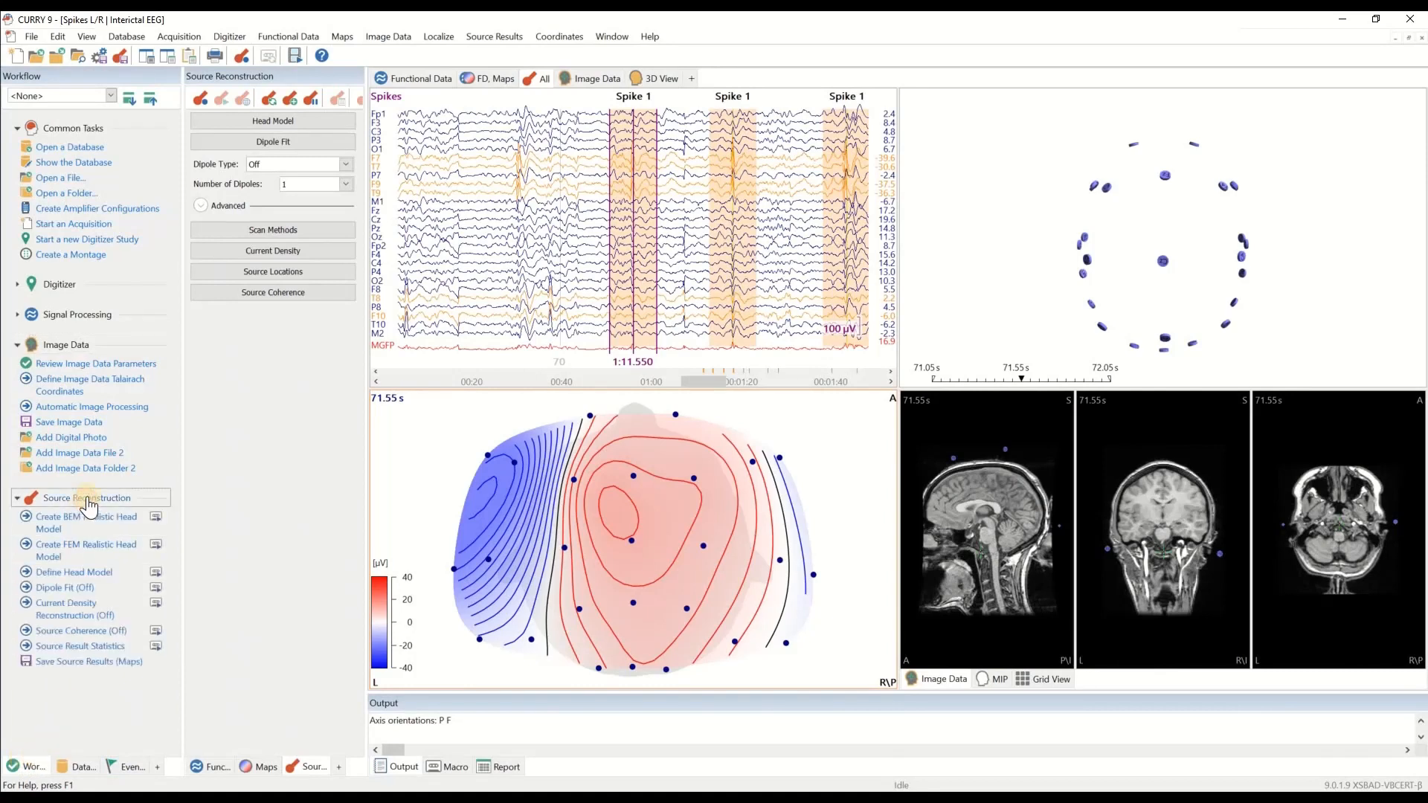
click(50, 524)
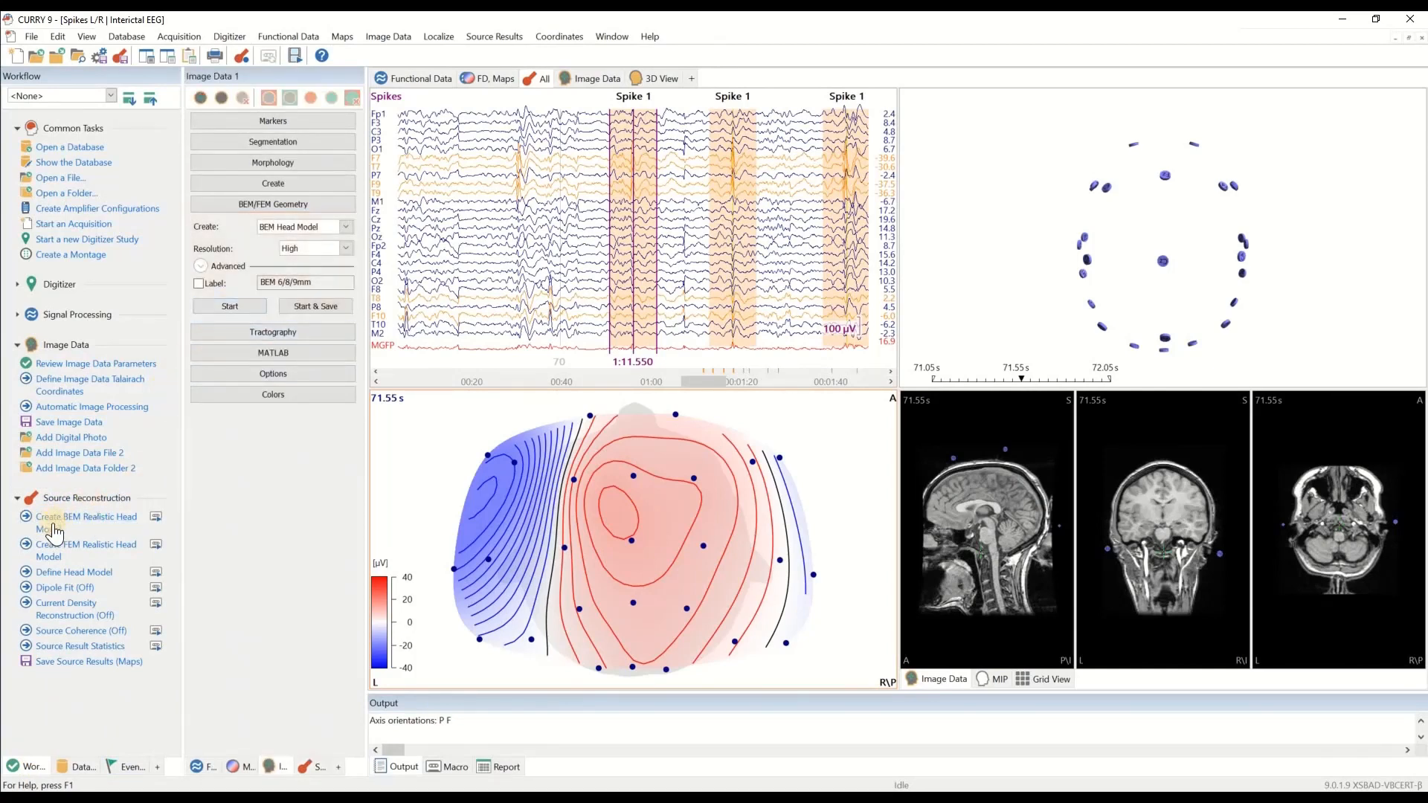
click(236, 305)
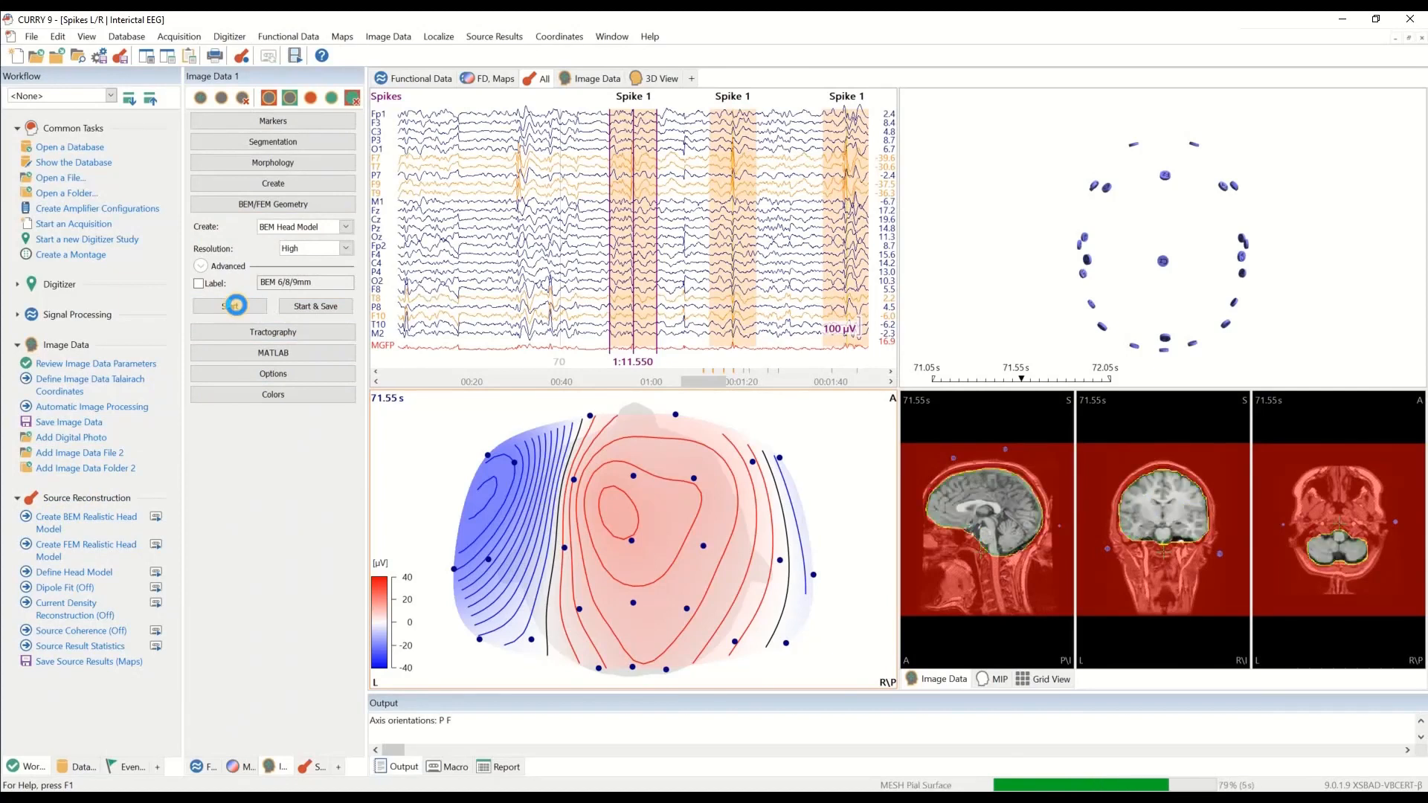
Step: Show the Skin (43) 2.5 mm and Cortex (155) 2.5 mm surfaces in the 3D view, with the cortex drawn as its pial surface
click(157, 766)
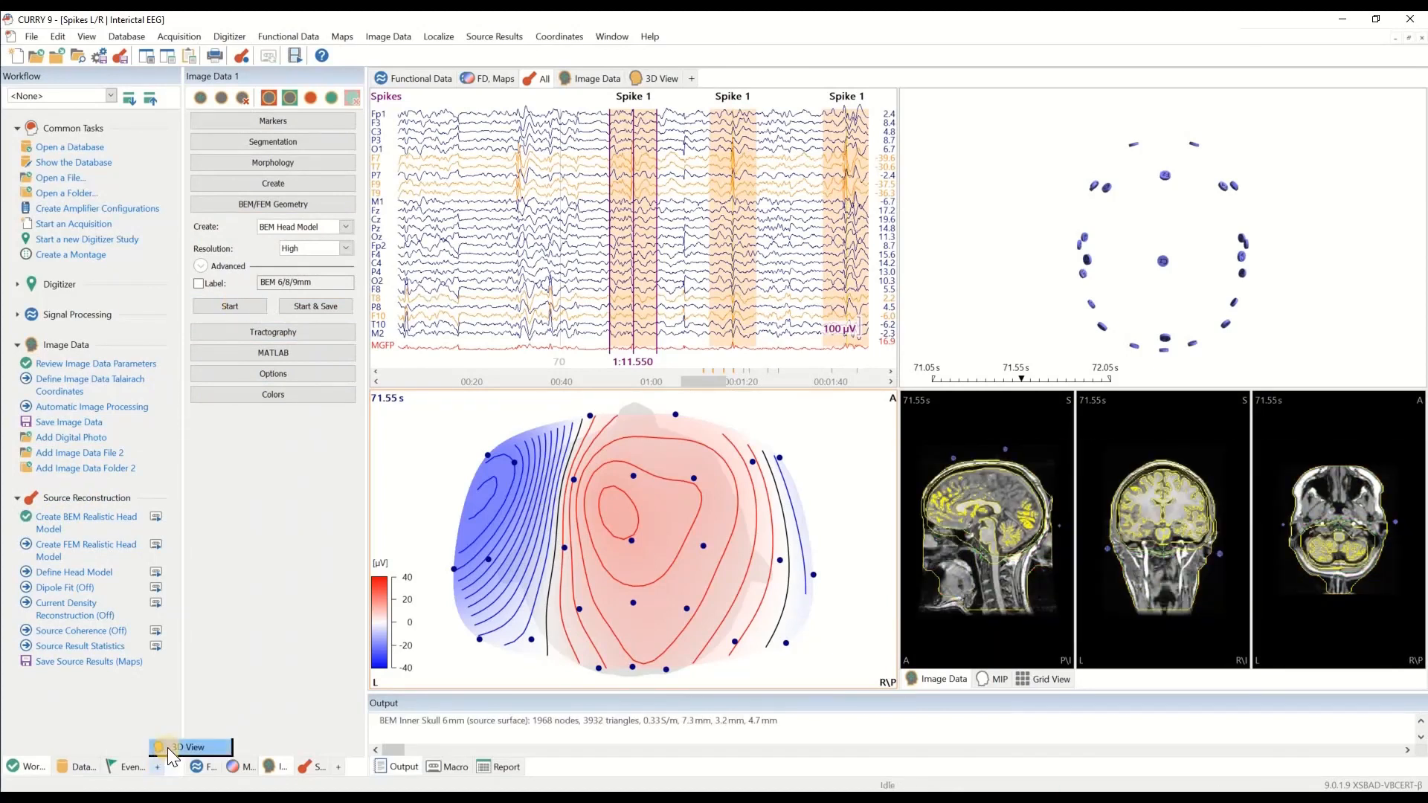
click(168, 747)
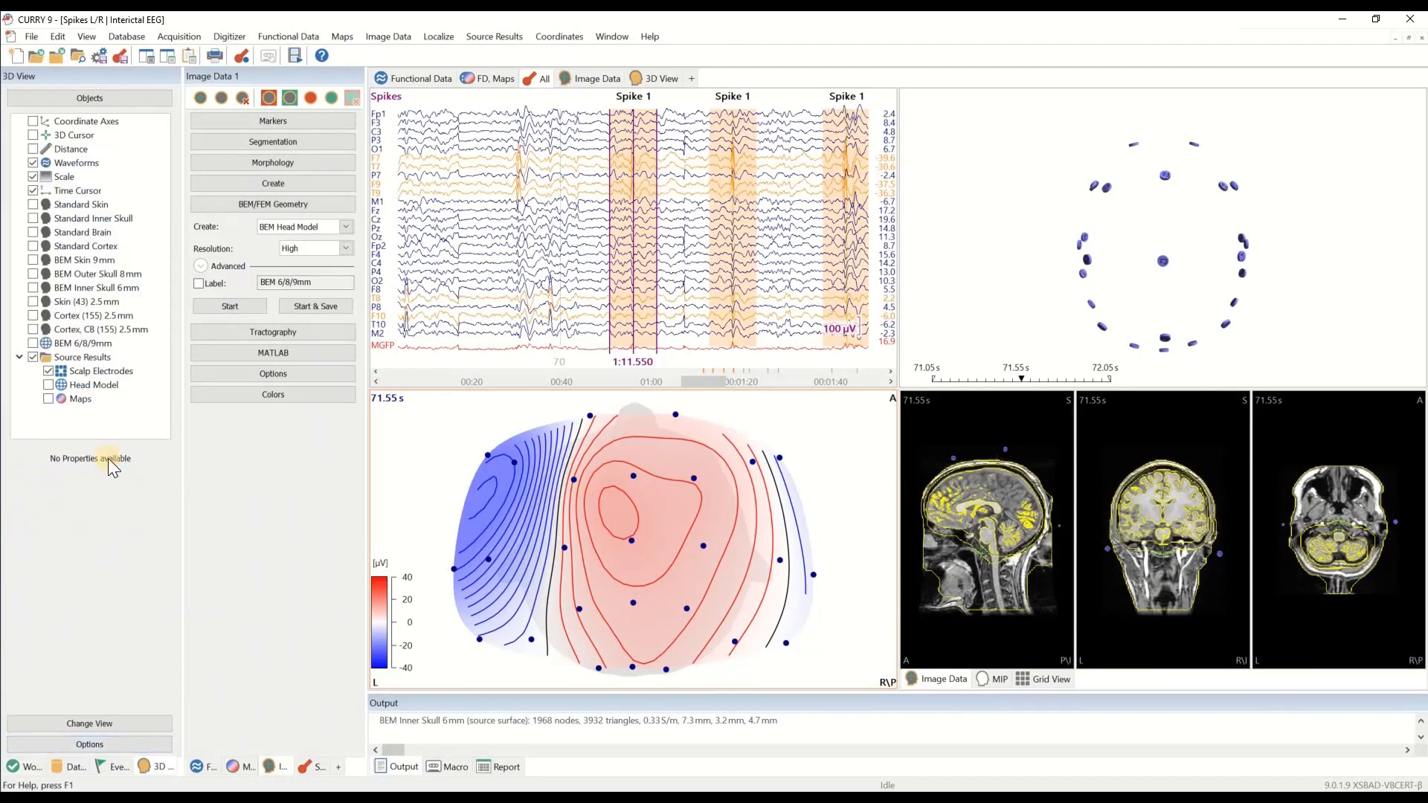
click(33, 302)
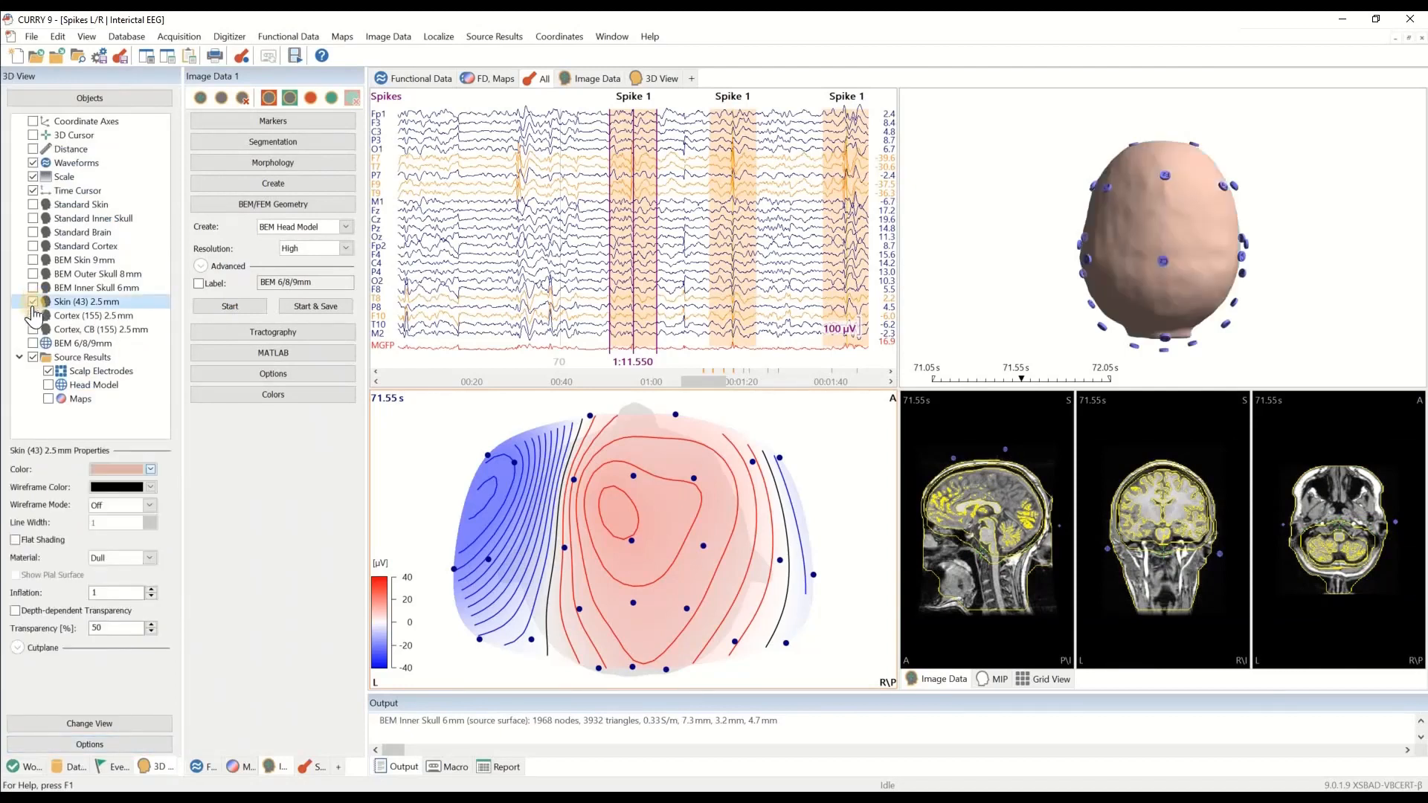
click(33, 315)
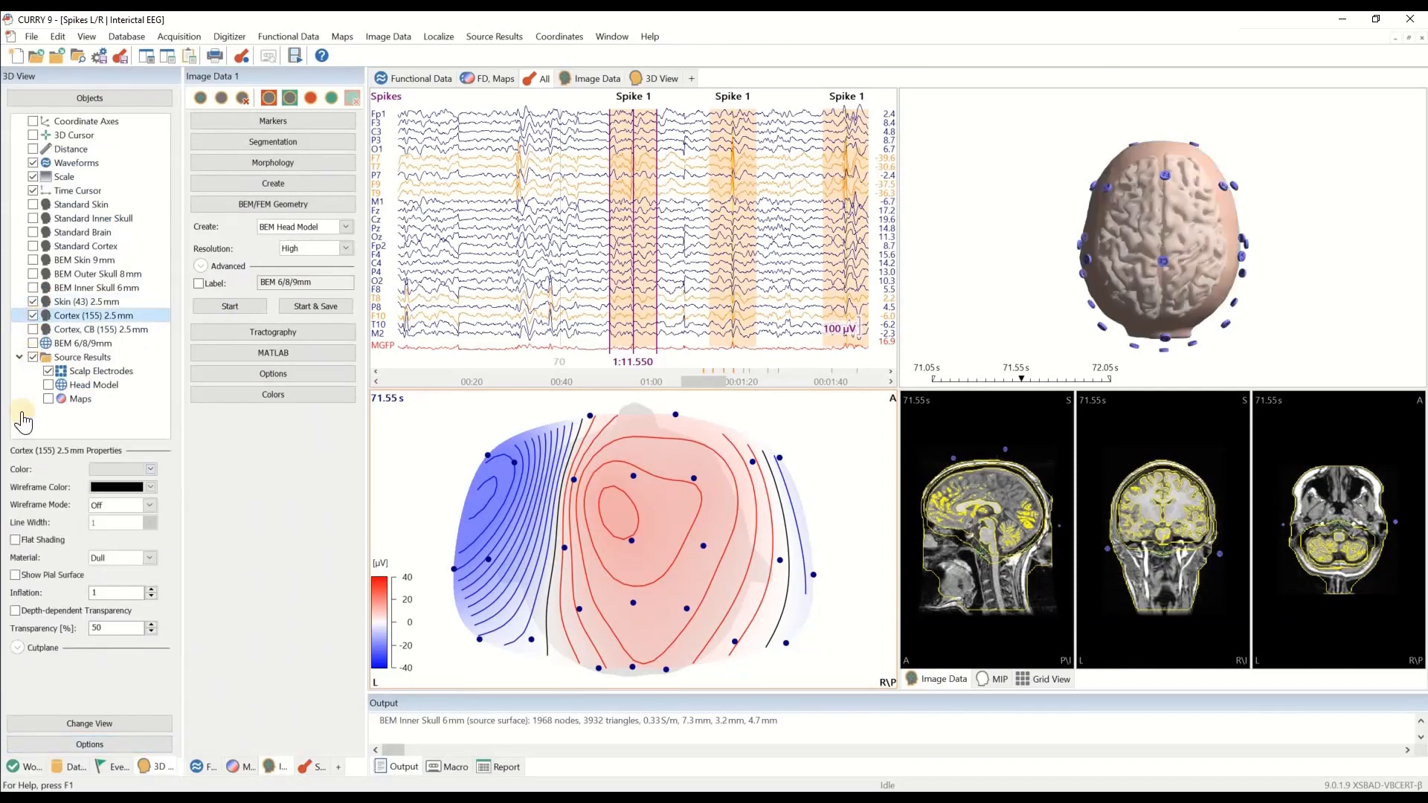
click(55, 571)
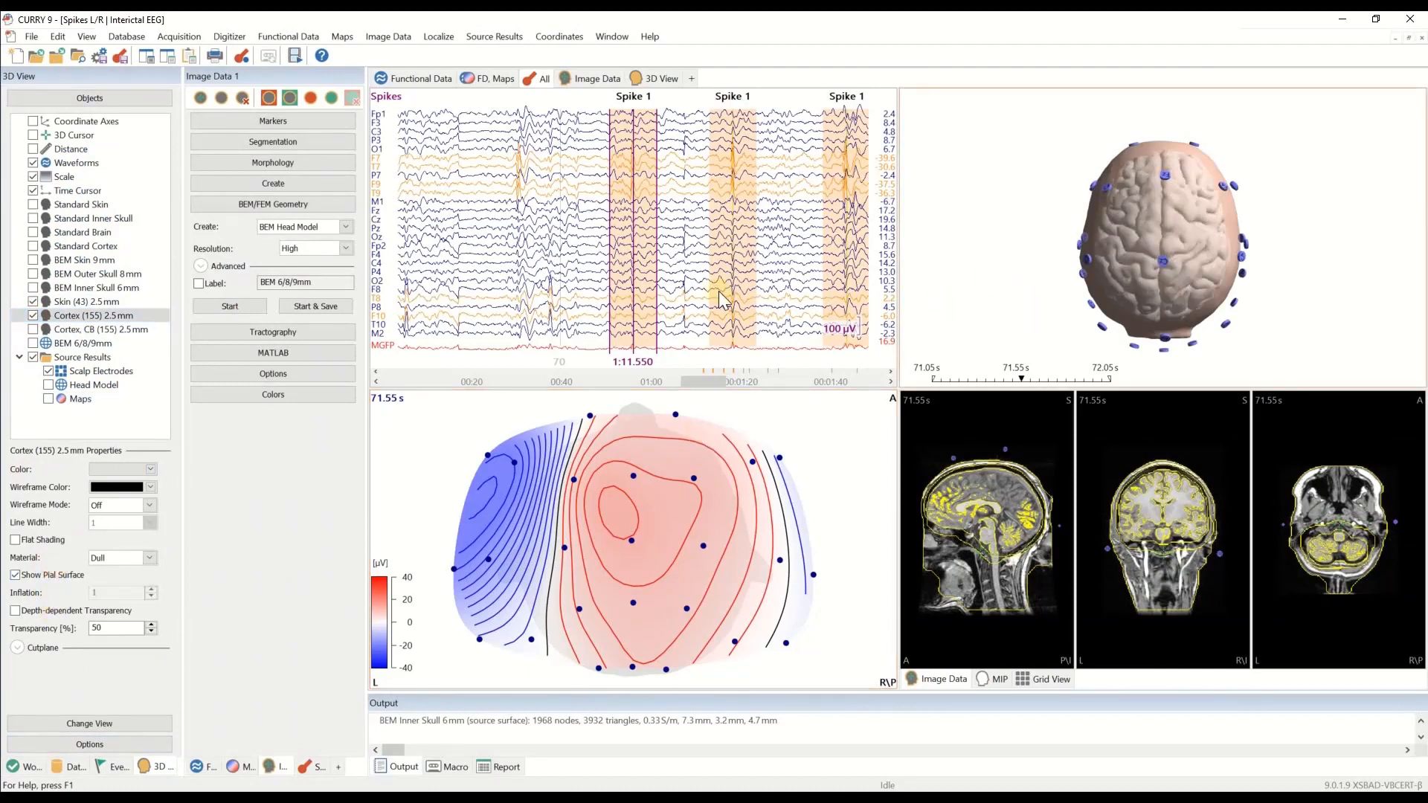
Step: Turn on depth-dependent transparency for the Skin (43) 2.5 mm surface and view the head from the side
click(84, 301)
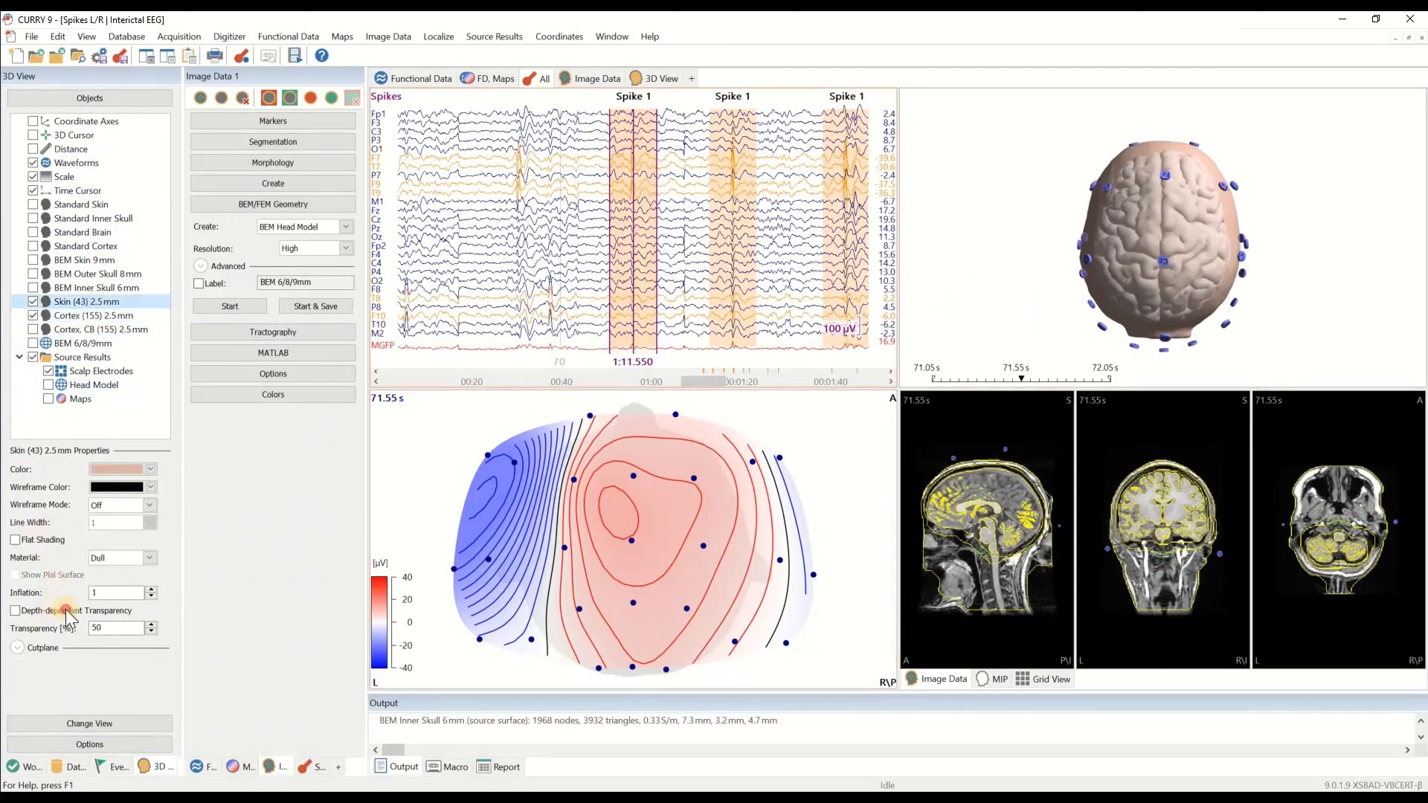
click(59, 611)
drag(1078, 328, 1138, 301)
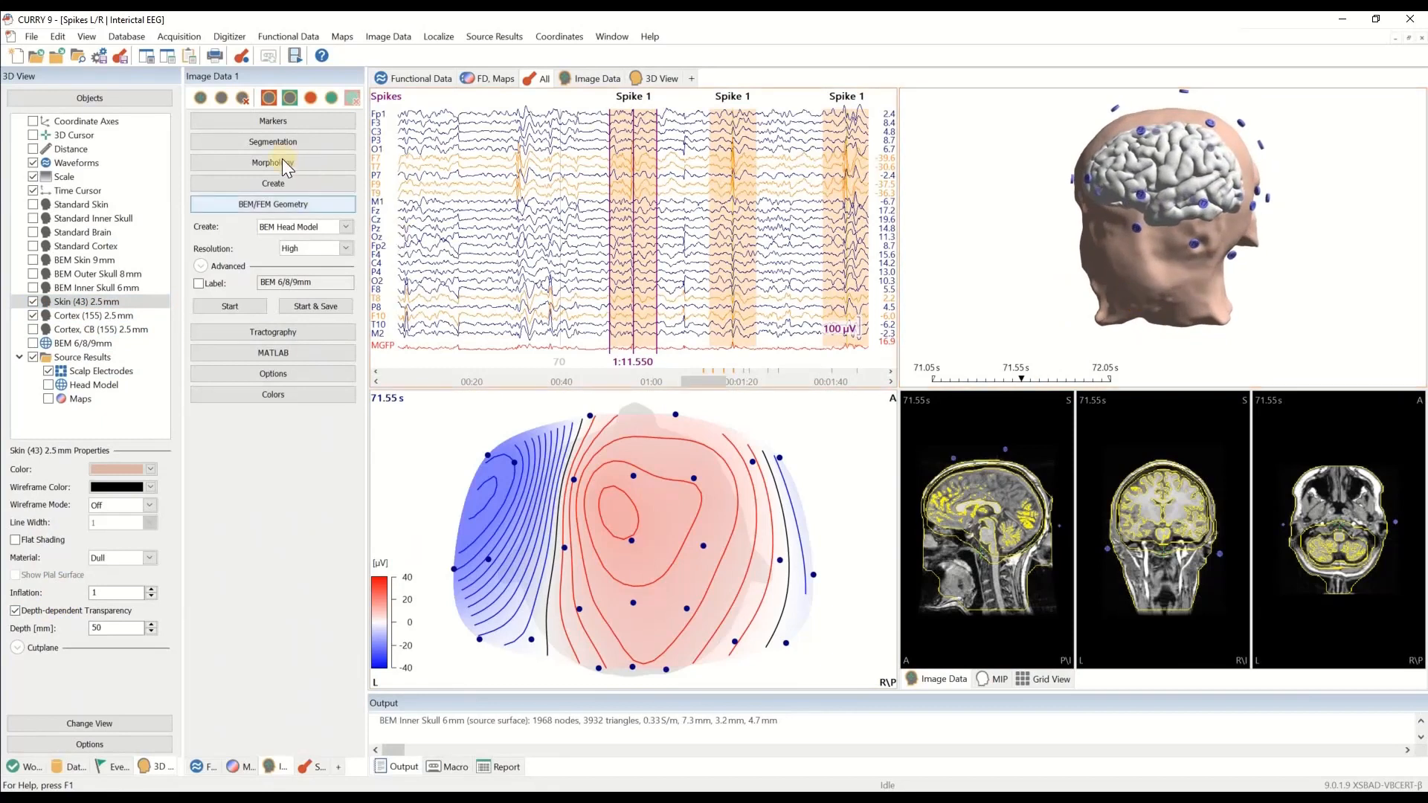
Step: Set the head model for source reconstruction to BEM 6/8/9mm (5115)
click(29, 766)
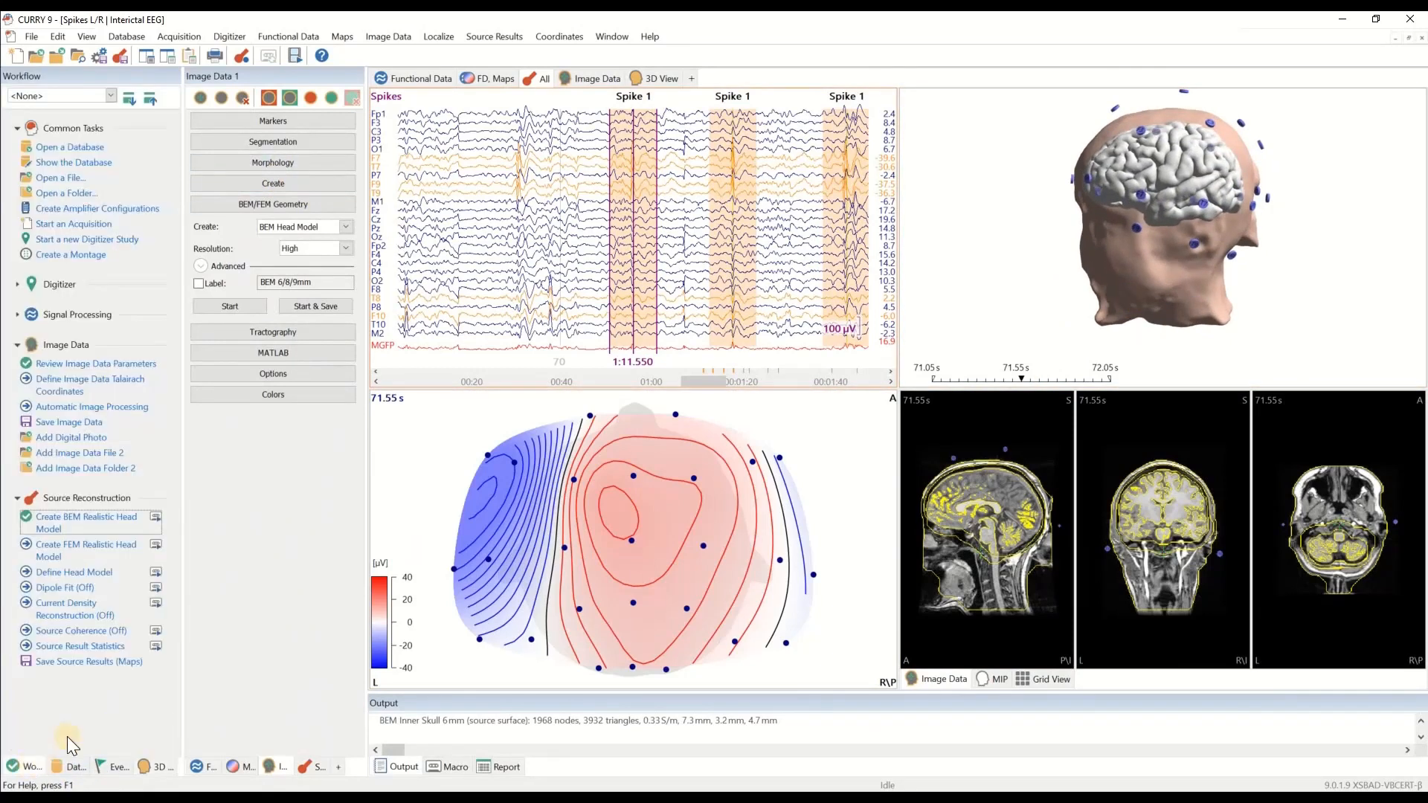
click(74, 573)
click(296, 142)
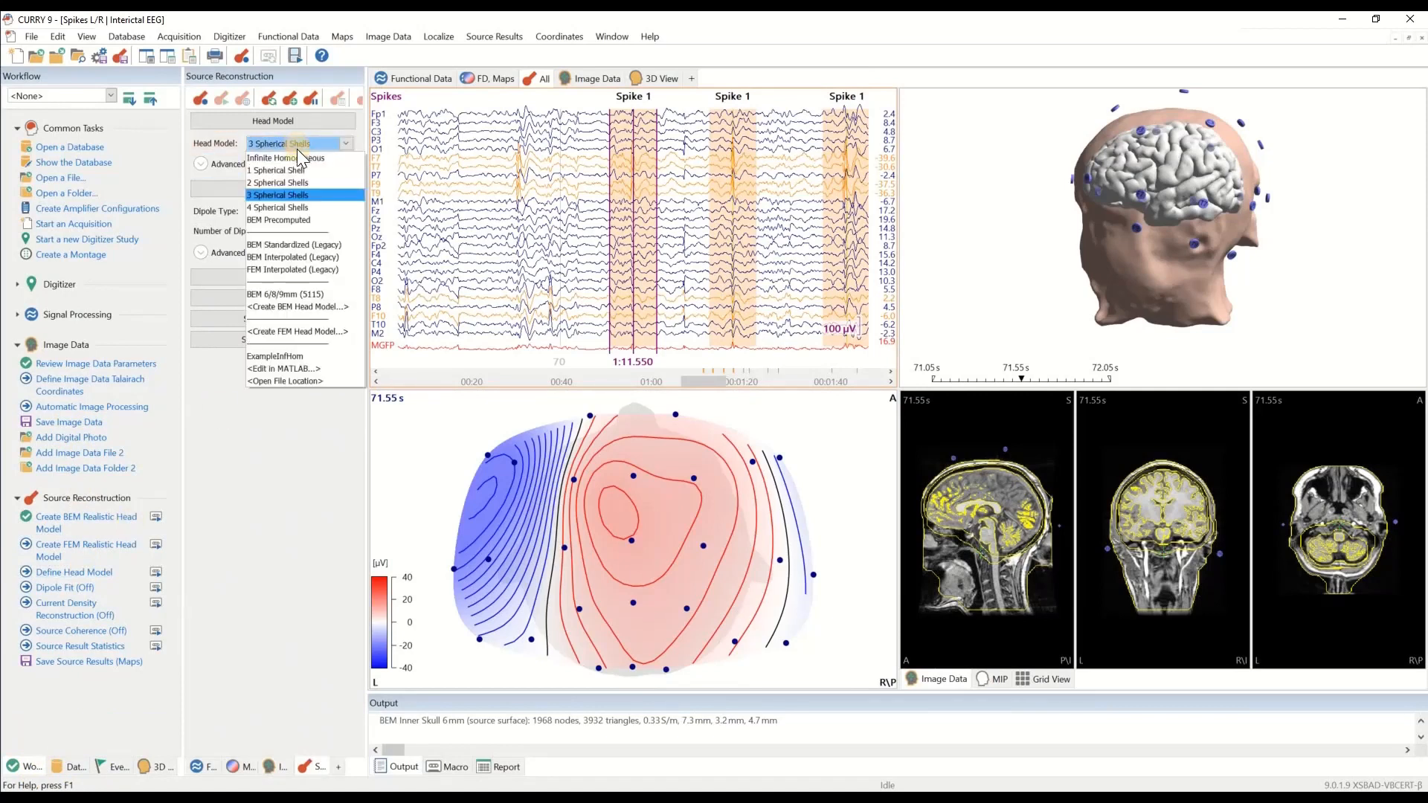
click(302, 294)
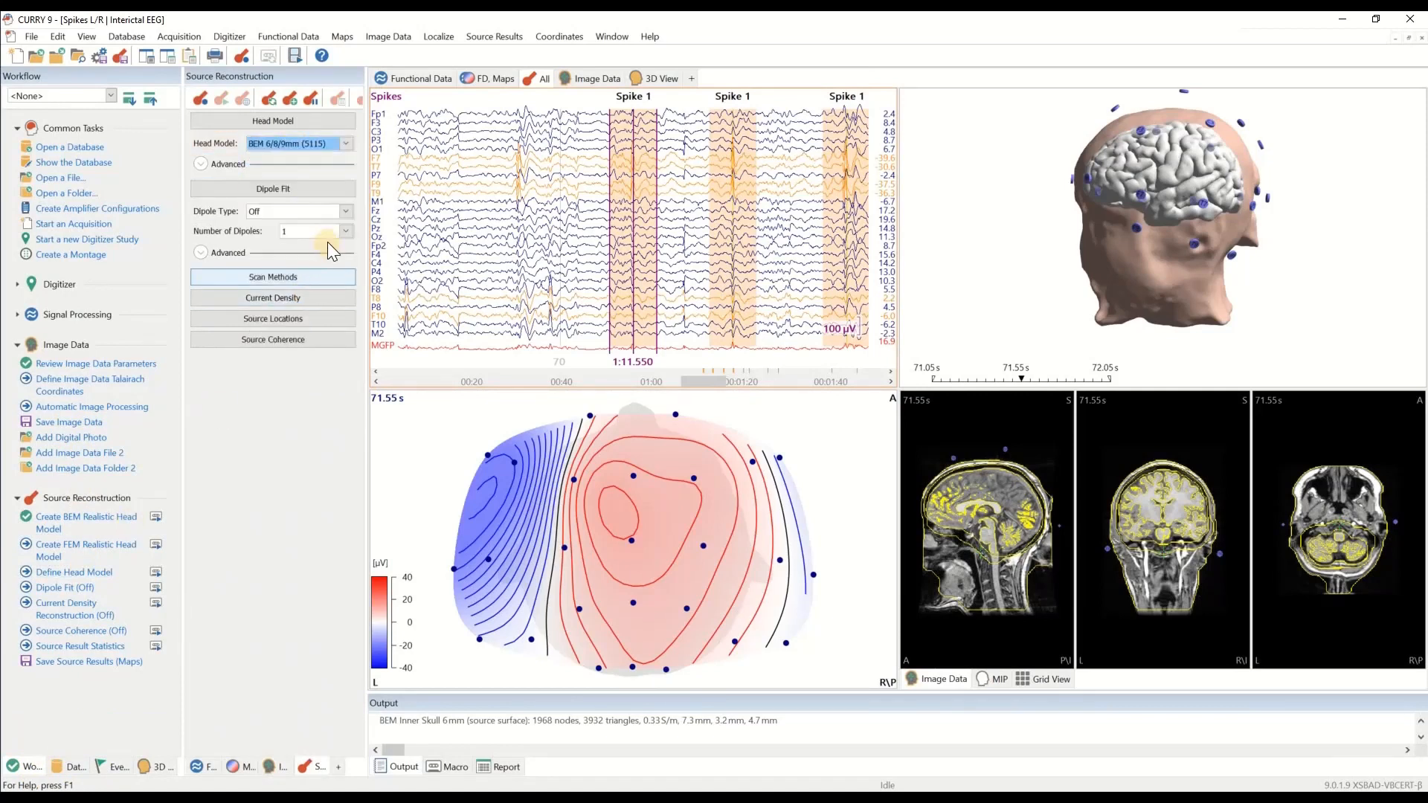
Step: Clear the time range, go through the m1 spikes and fit one moving dipole at the 01:11.550 event
double_click(636, 211)
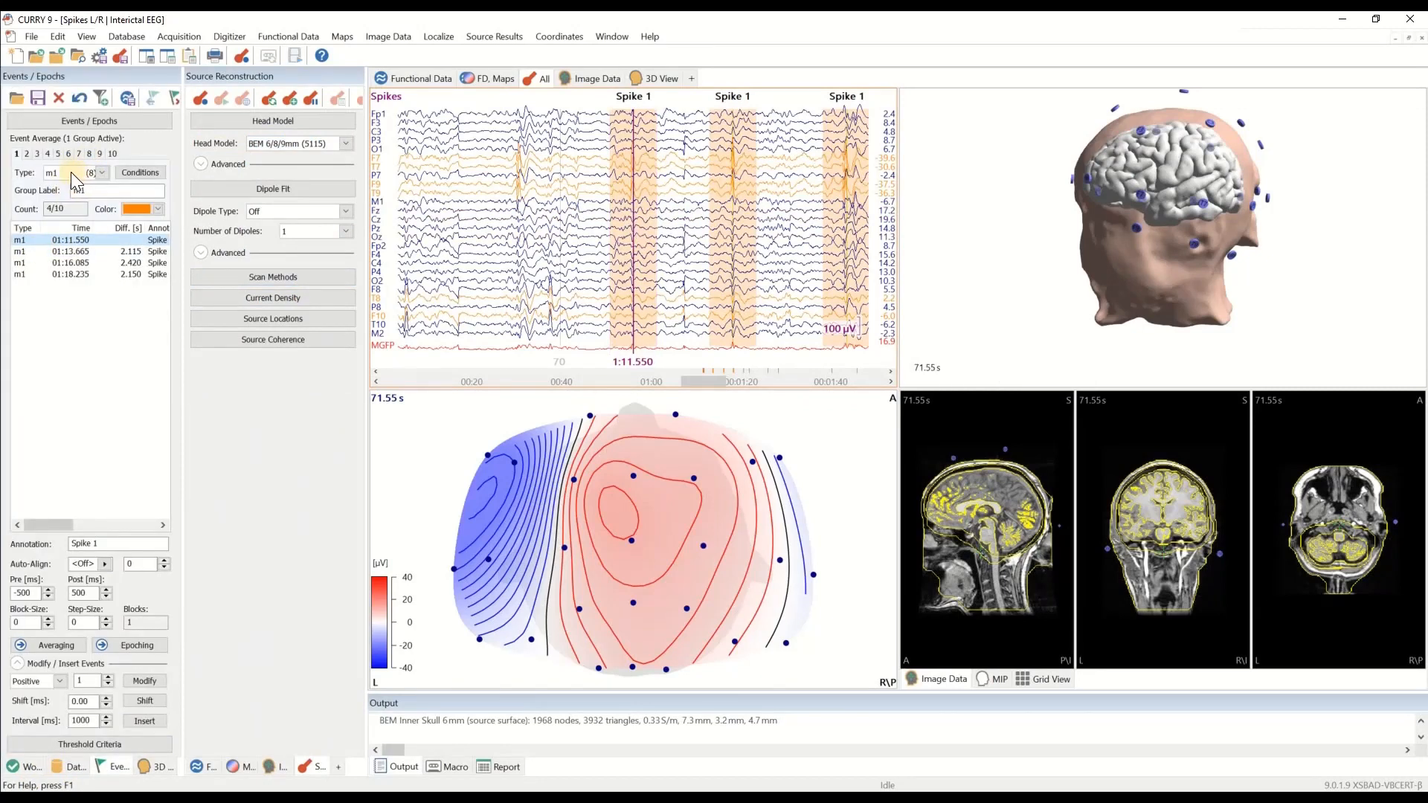
click(49, 261)
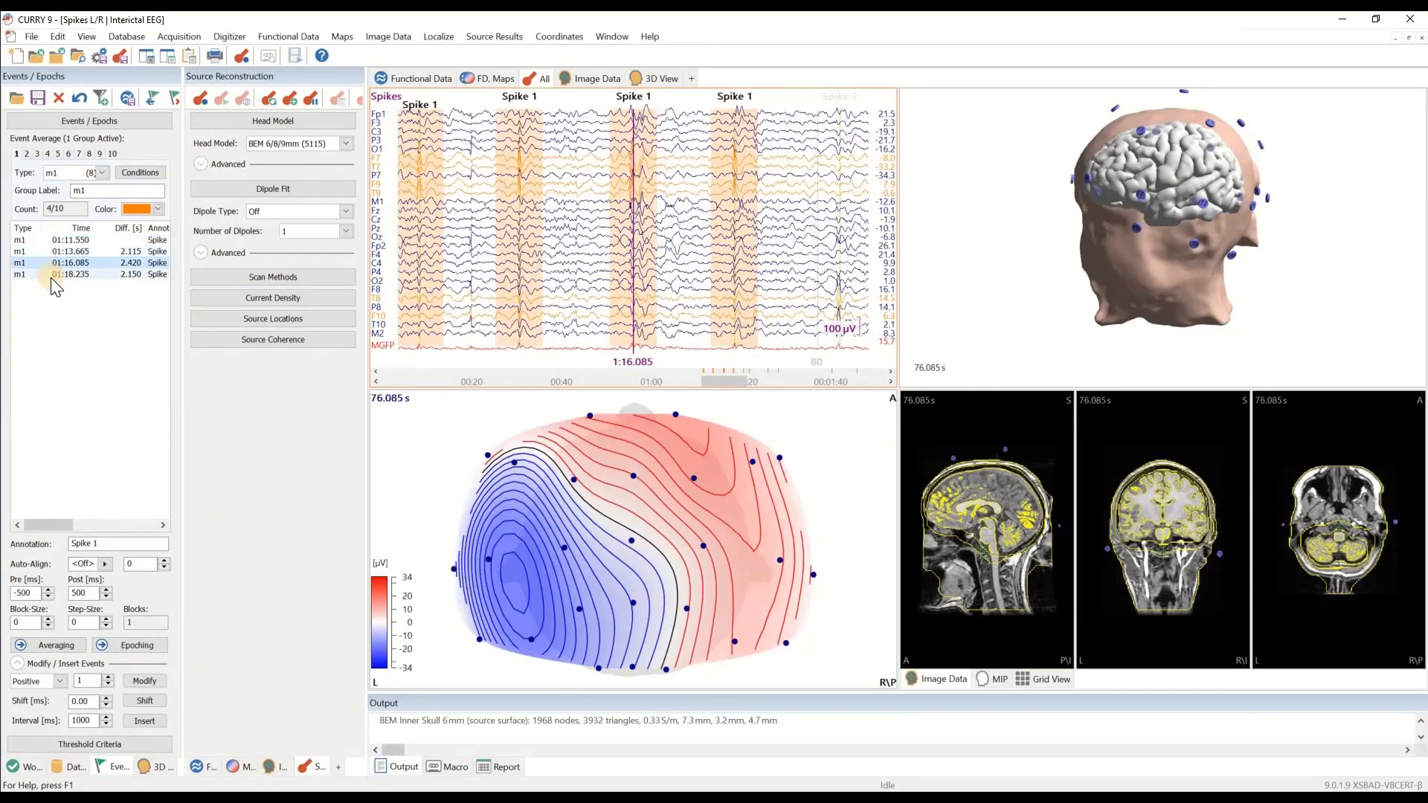
click(52, 276)
click(62, 241)
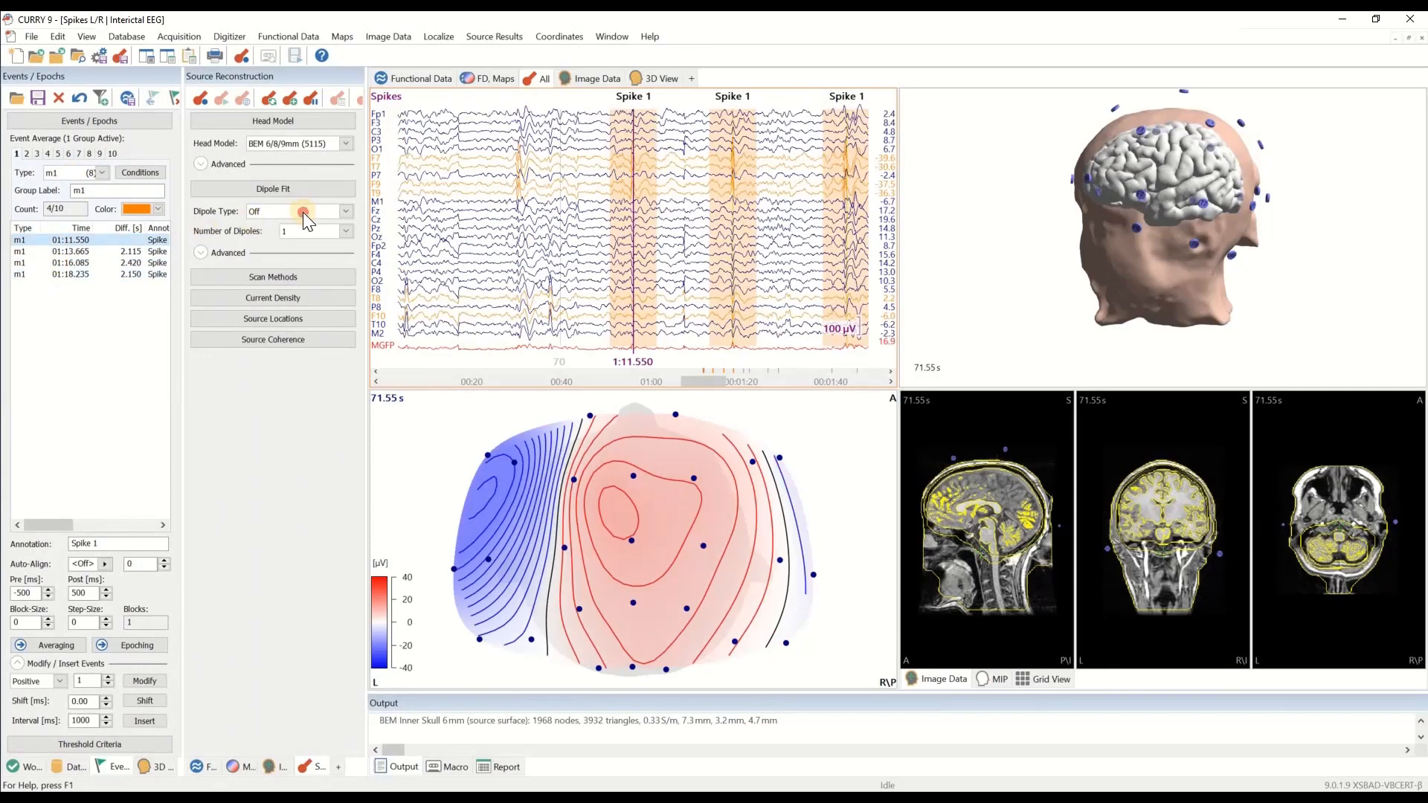
click(302, 212)
click(288, 239)
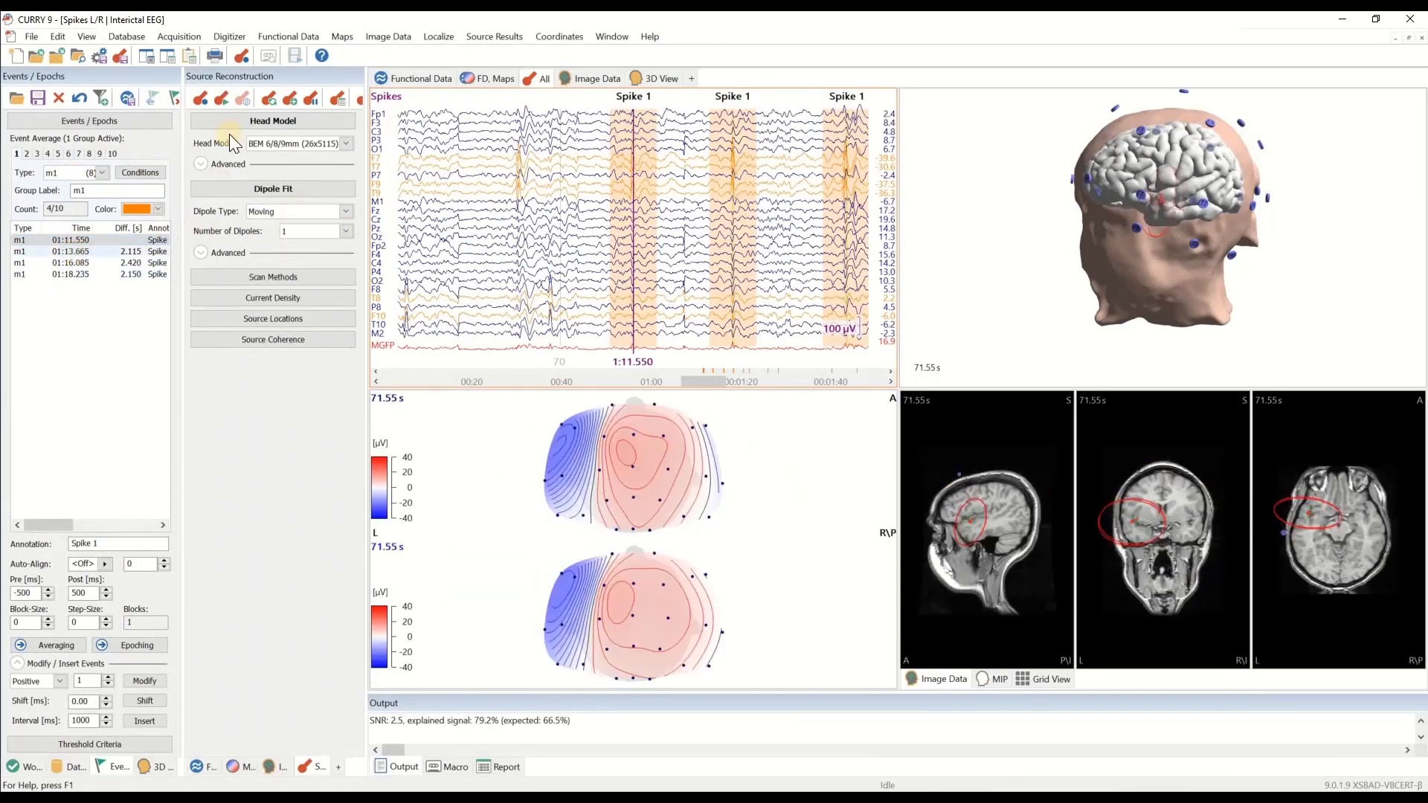
Step: Keep the single-spike dipole result and average the m1 spike events
click(225, 97)
click(53, 646)
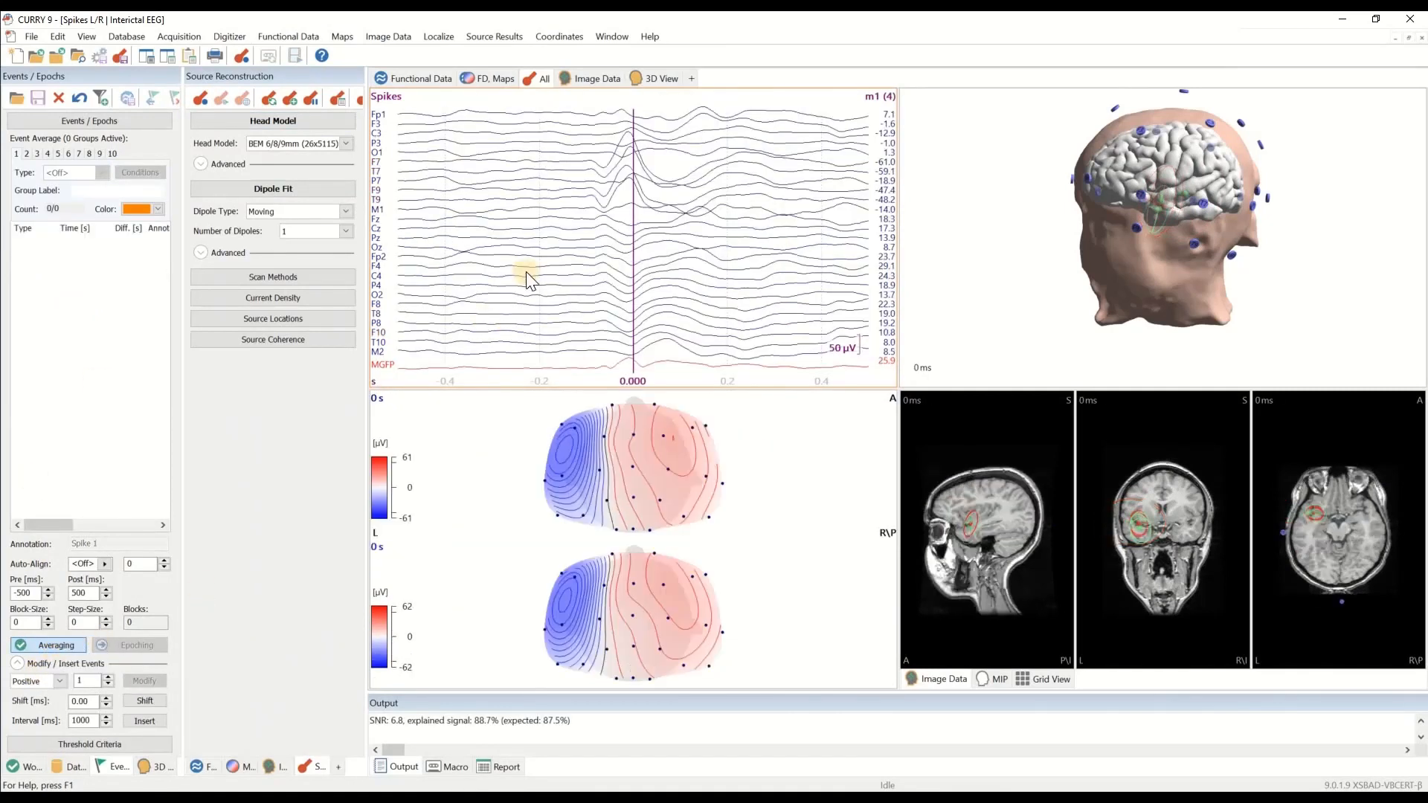
Step: Fit the moving dipole to the averaged spike over the time range from -0.085 to 0.020 s
click(624, 236)
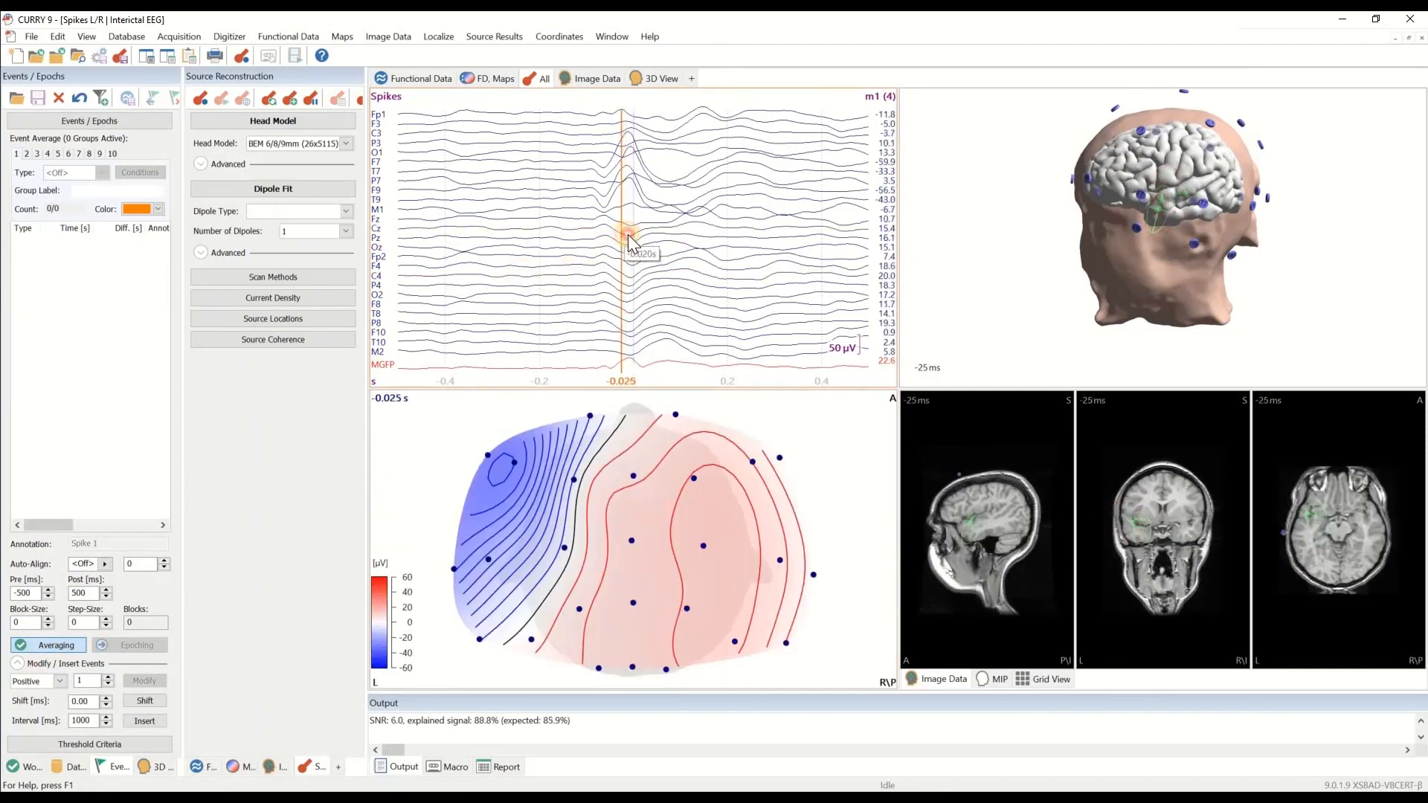
click(628, 235)
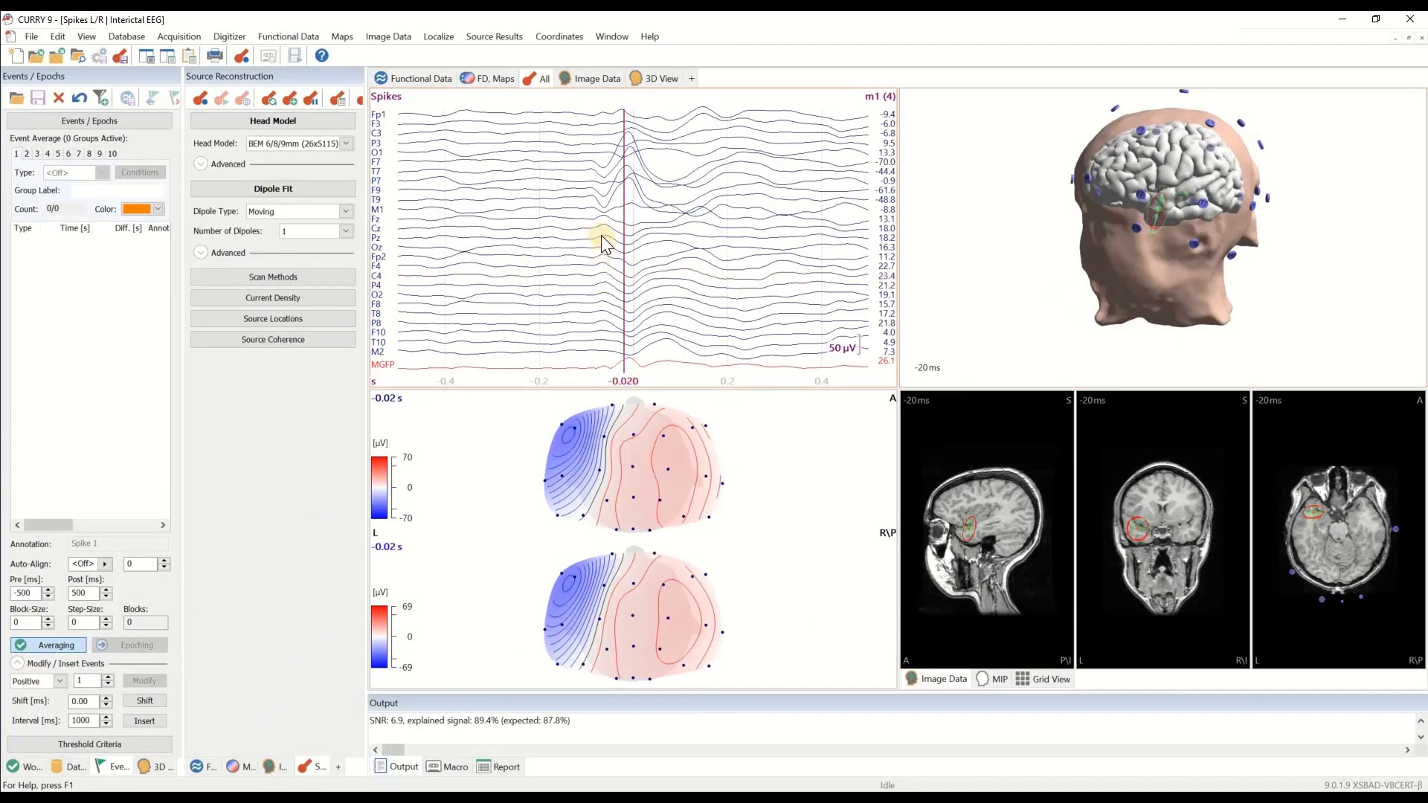
drag(594, 236, 641, 253)
Step: Follow the fitted dipole in the 3D view by moving through the selected time range to -15 ms
scroll(1183, 283, up, 5)
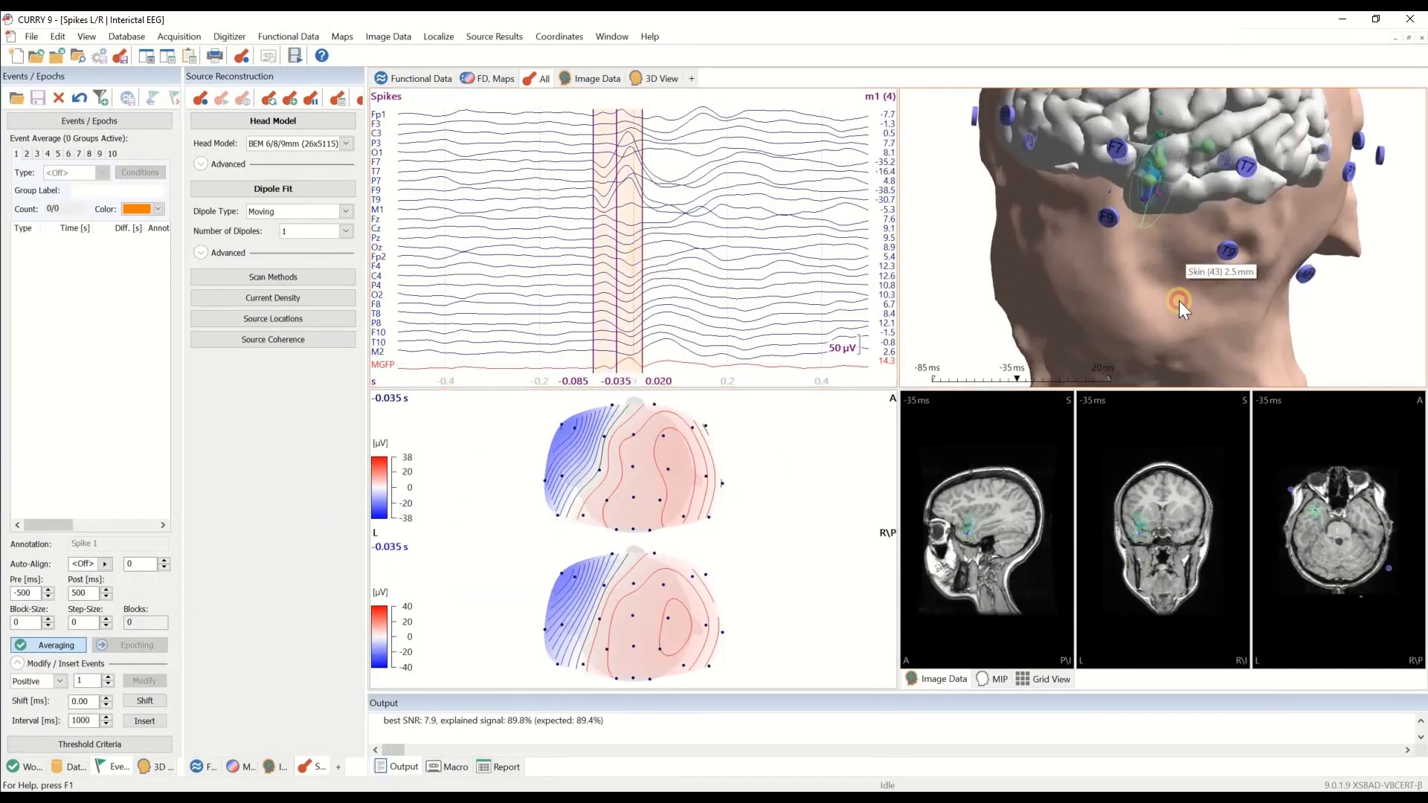
scroll(1178, 304, down, 3)
click(156, 767)
drag(936, 383, 1067, 381)
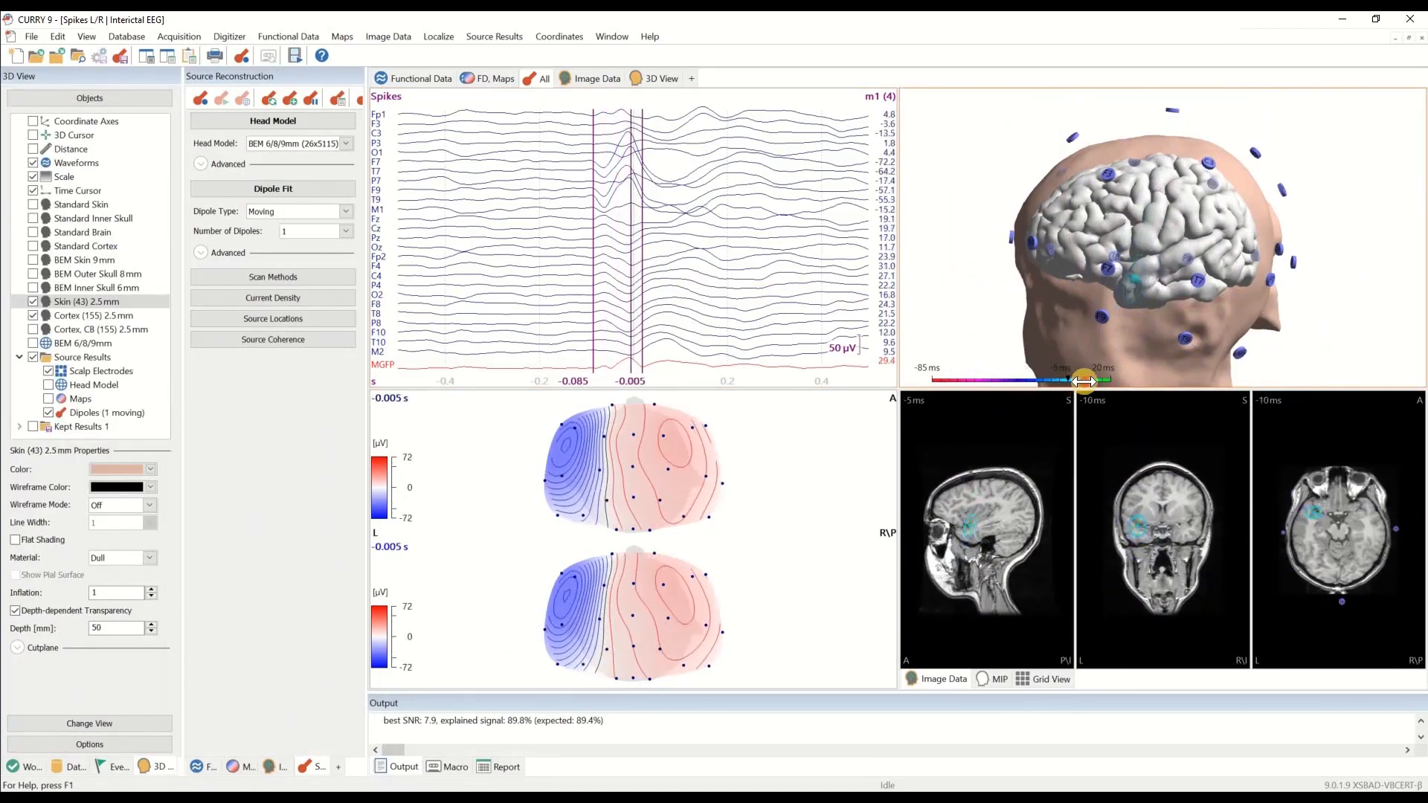
Step: Display the MGFP, dipole strength and residual deviation curves alongside the field maps
click(442, 403)
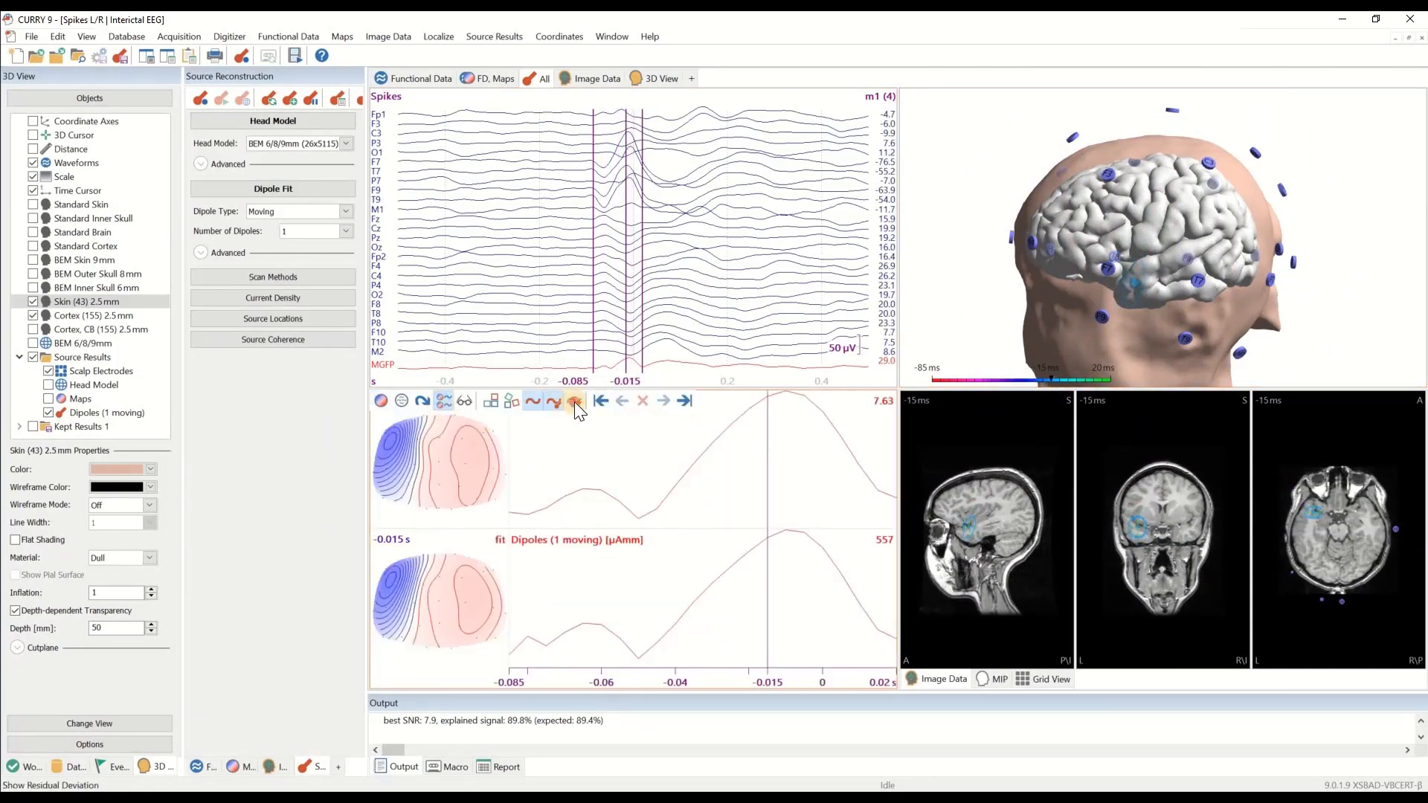
click(575, 401)
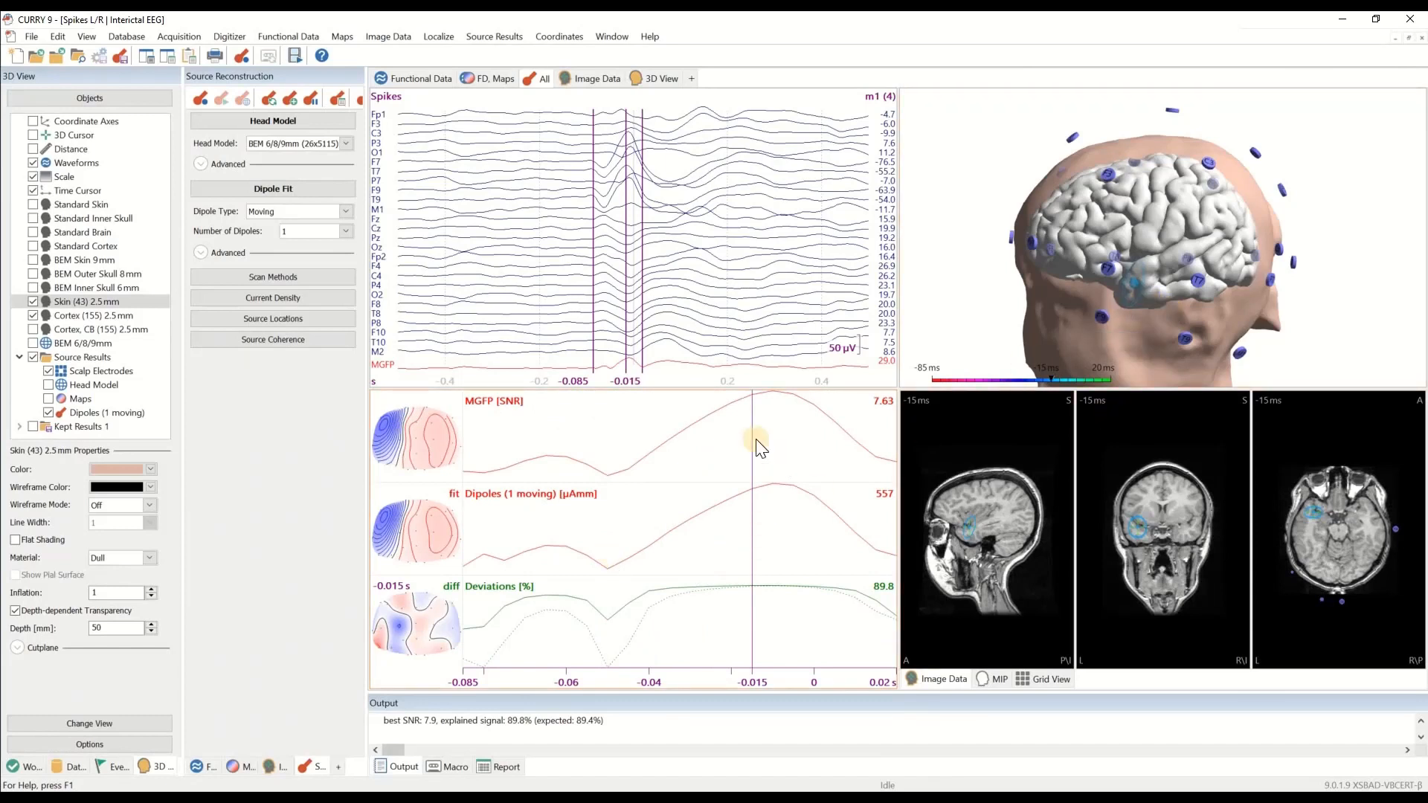
click(548, 636)
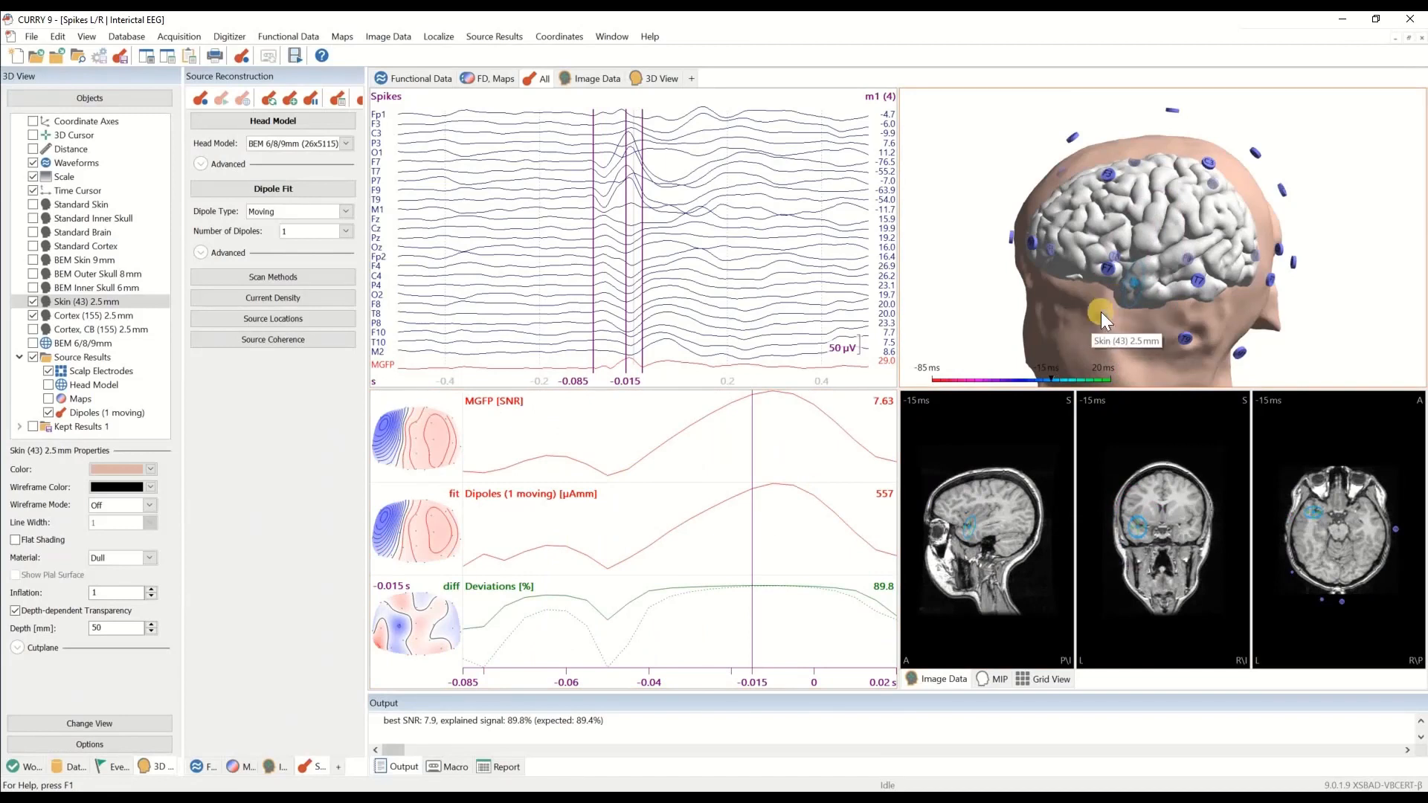
Step: Examine the dipole's location at -15 ms close up in the 3D view and the MRI slices
click(1116, 338)
drag(1116, 337, 1199, 299)
scroll(1174, 309, up, 6)
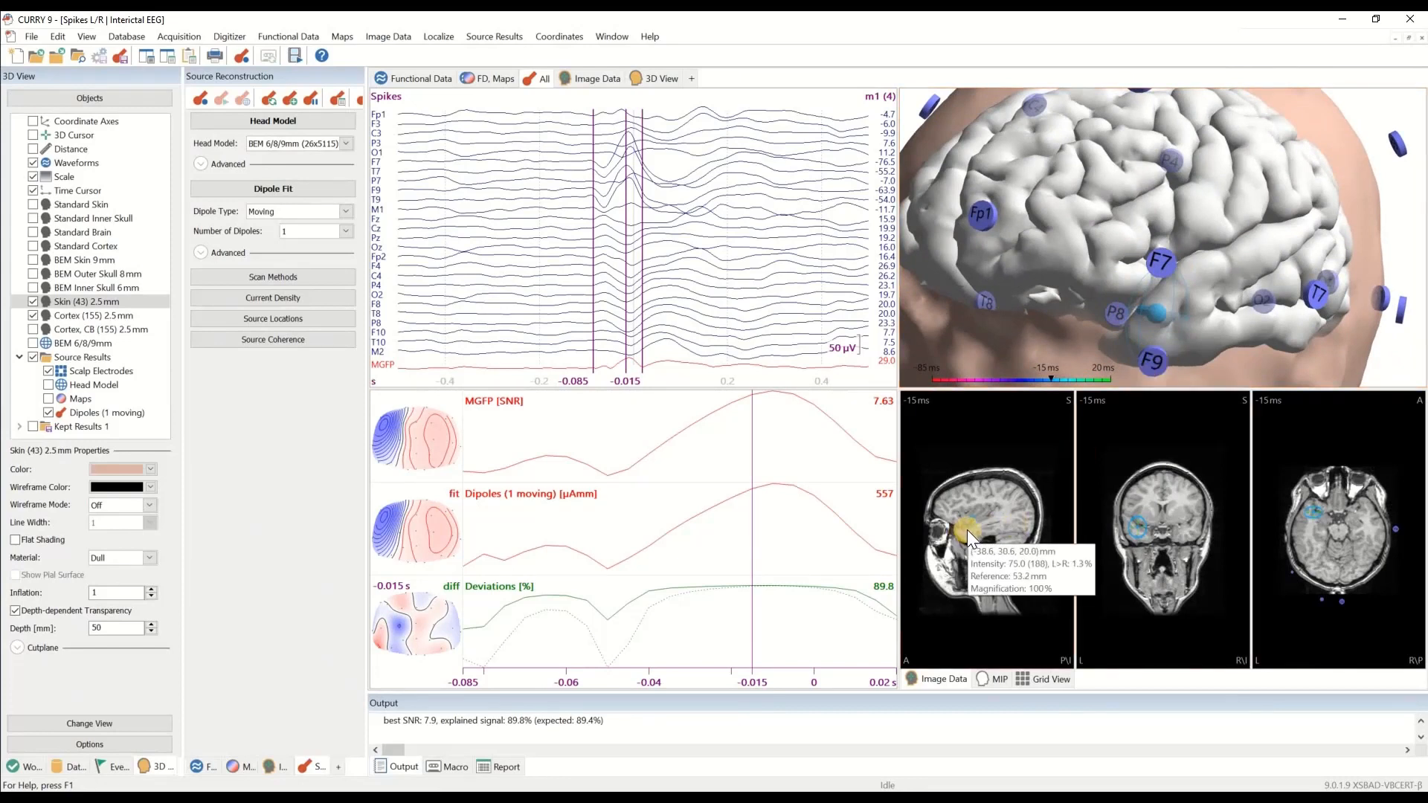
click(1153, 312)
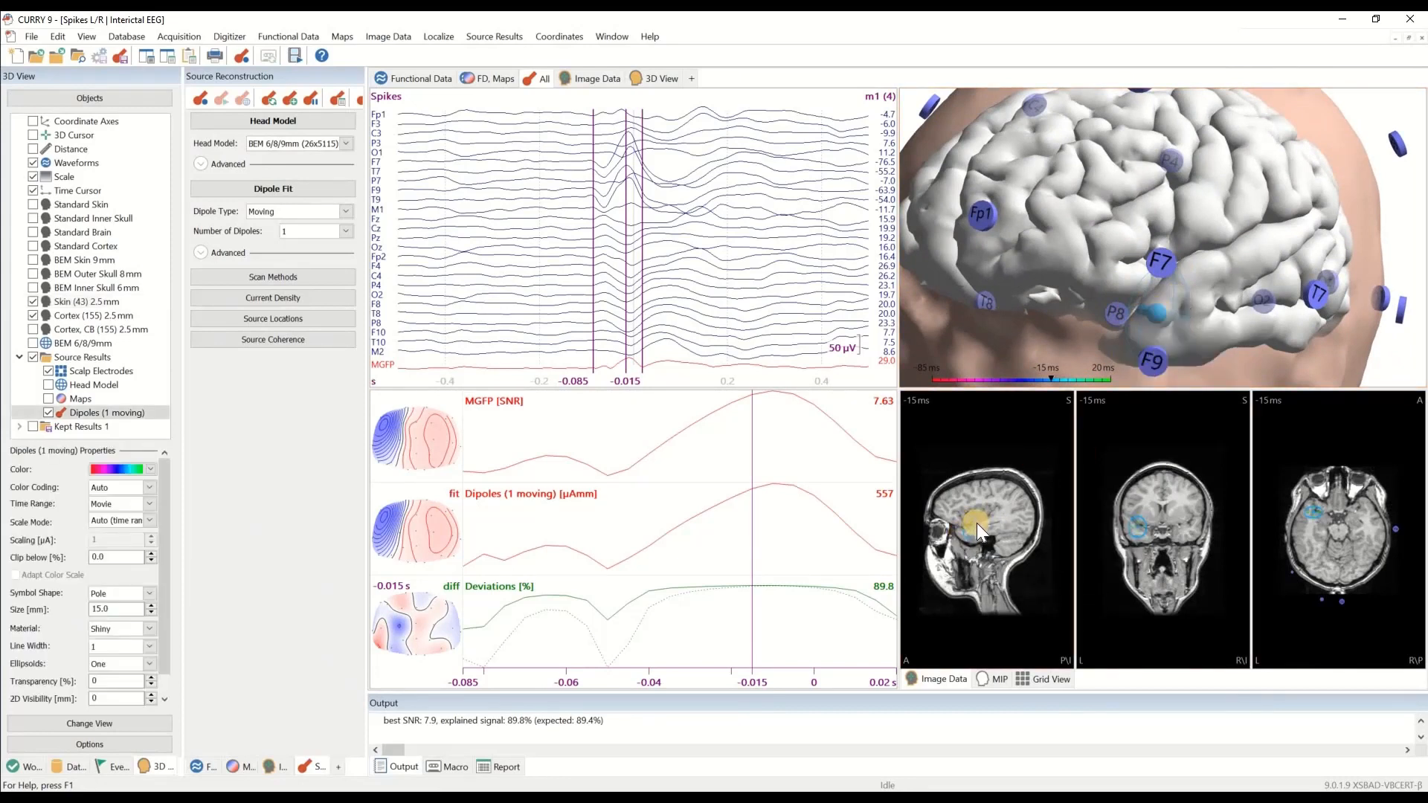
scroll(976, 523, up, 4)
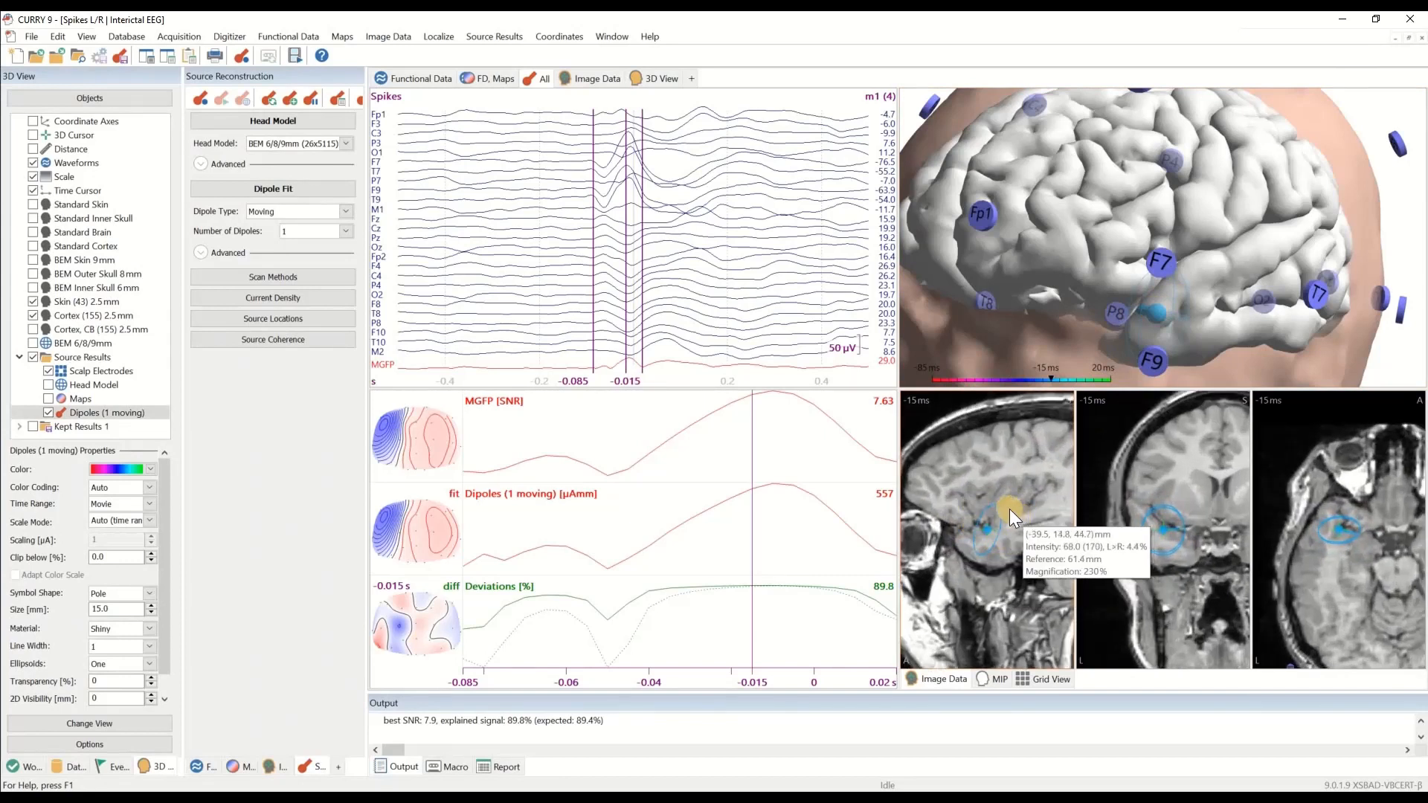
click(293, 282)
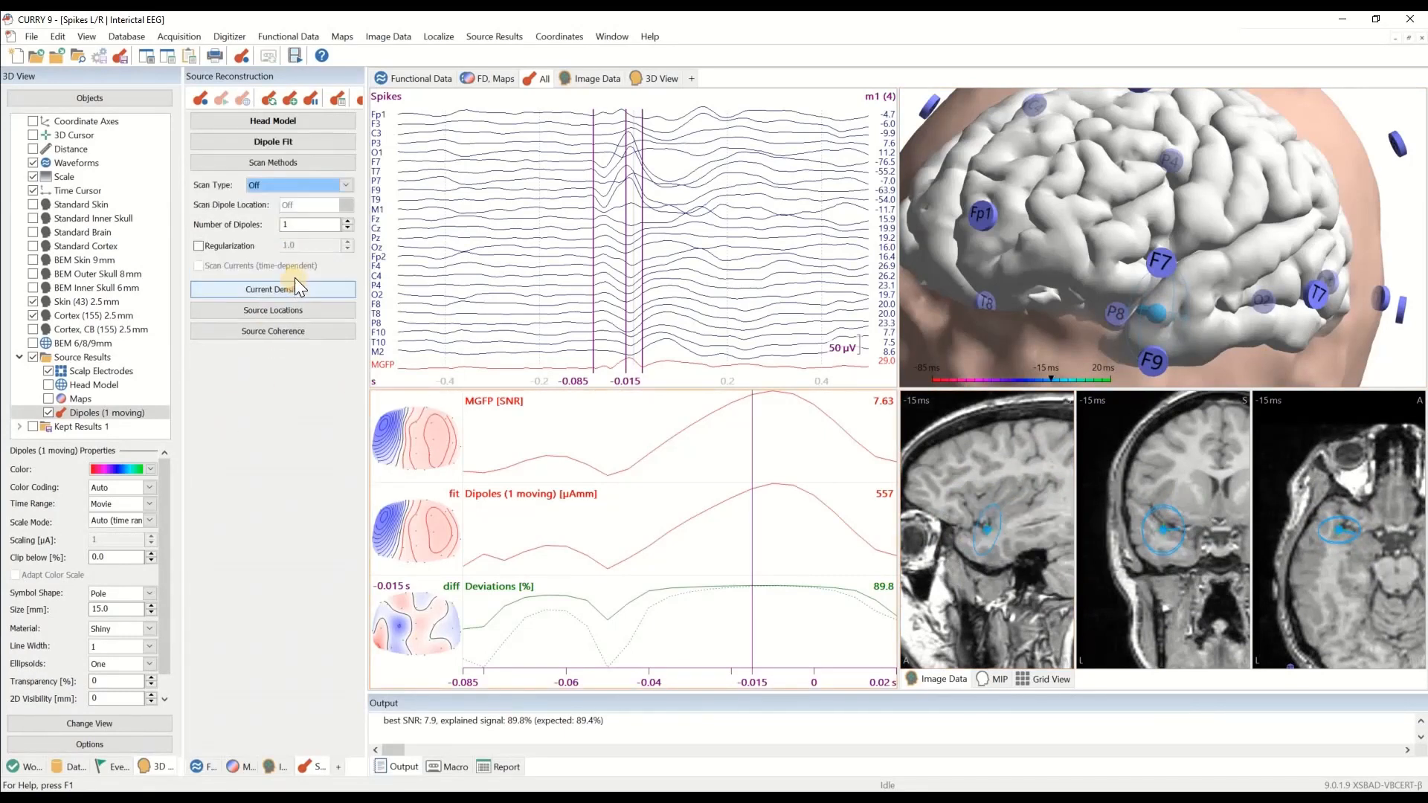
click(308, 186)
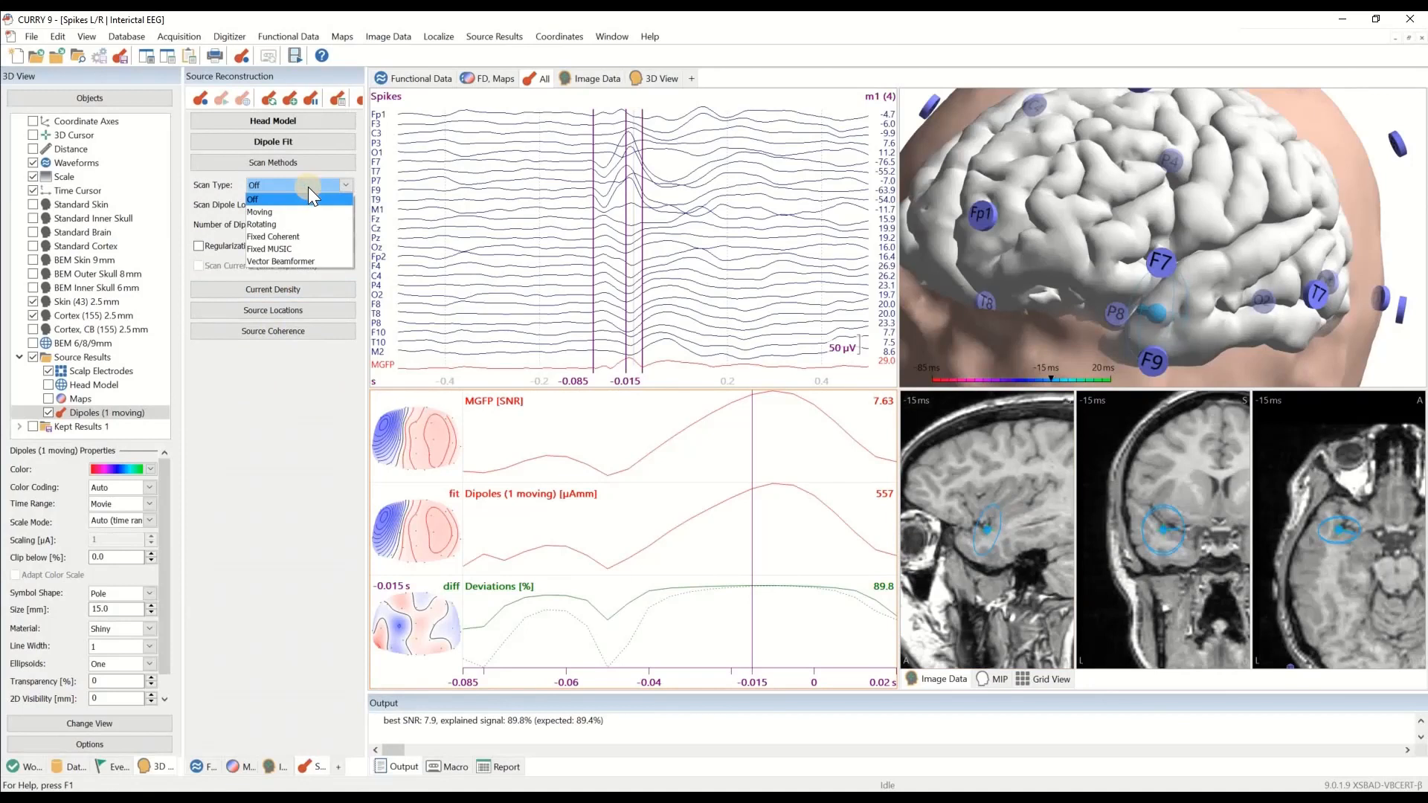
click(308, 186)
Step: Compute a current density reconstruction of the averaged spike using sLORETA
click(298, 289)
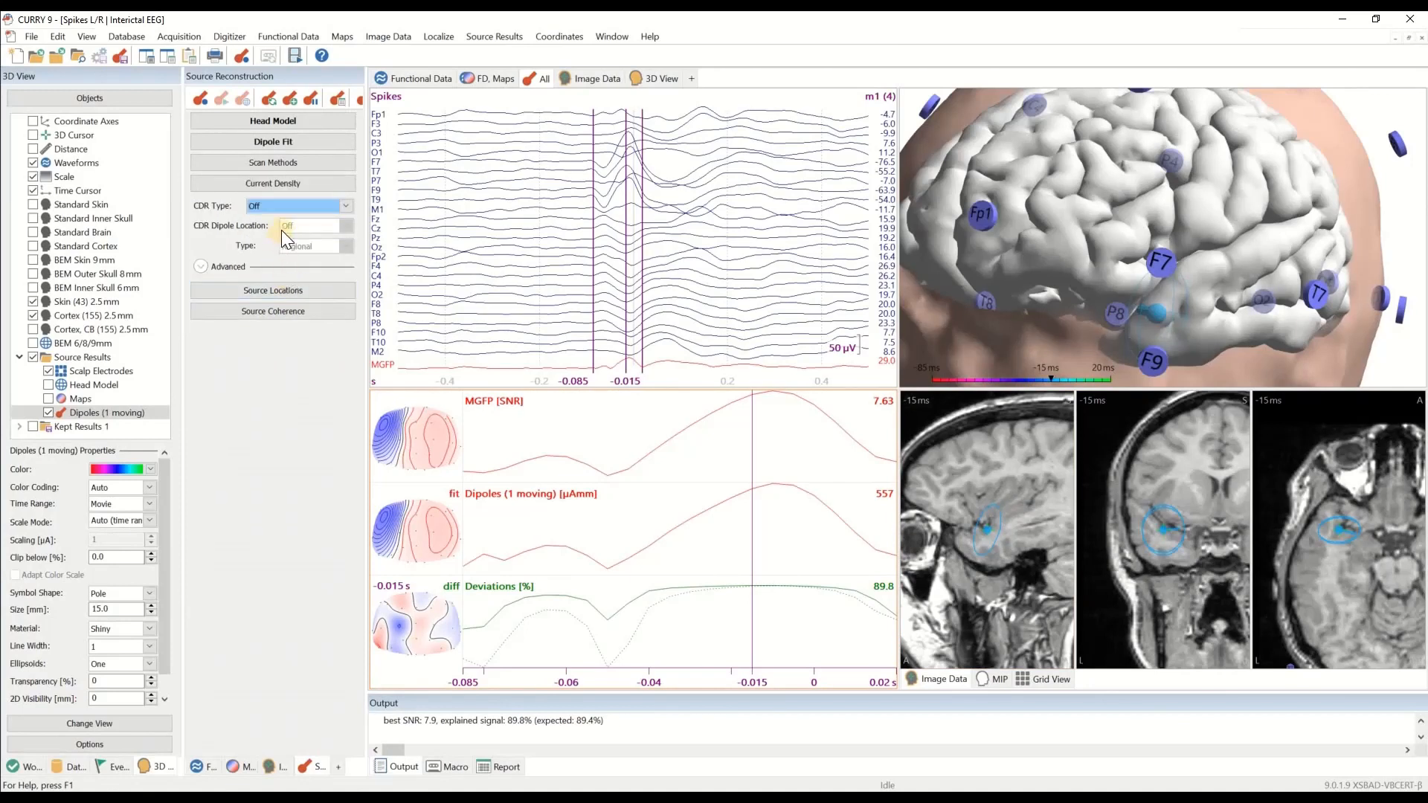
click(299, 206)
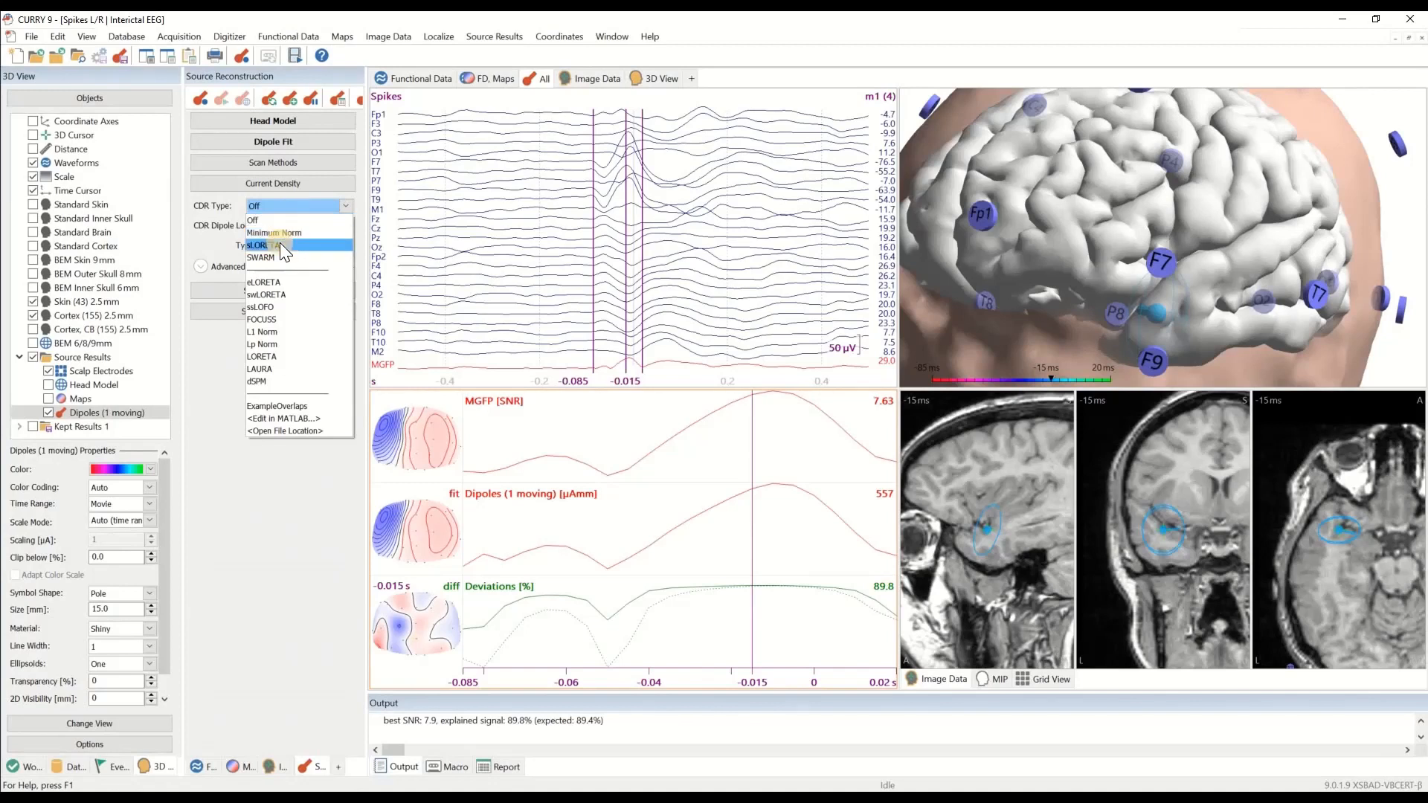
click(280, 245)
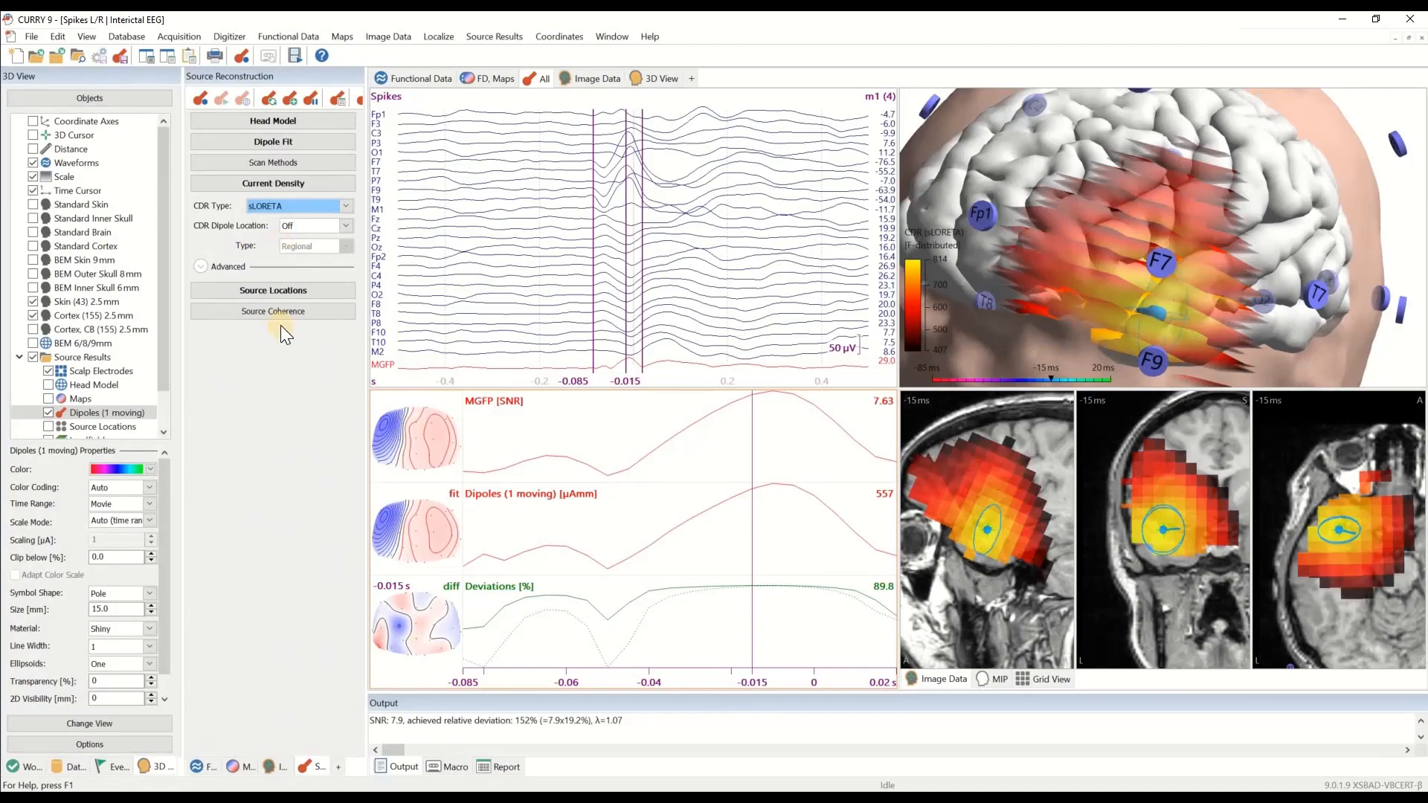
mouse_move(1095, 270)
mouse_down()
mouse_move(1094, 311)
mouse_move(1103, 265)
mouse_up()
Step: Restrict the source locations to the Cortex (155) 2.5 mm surface instead of the 3D grid
click(301, 291)
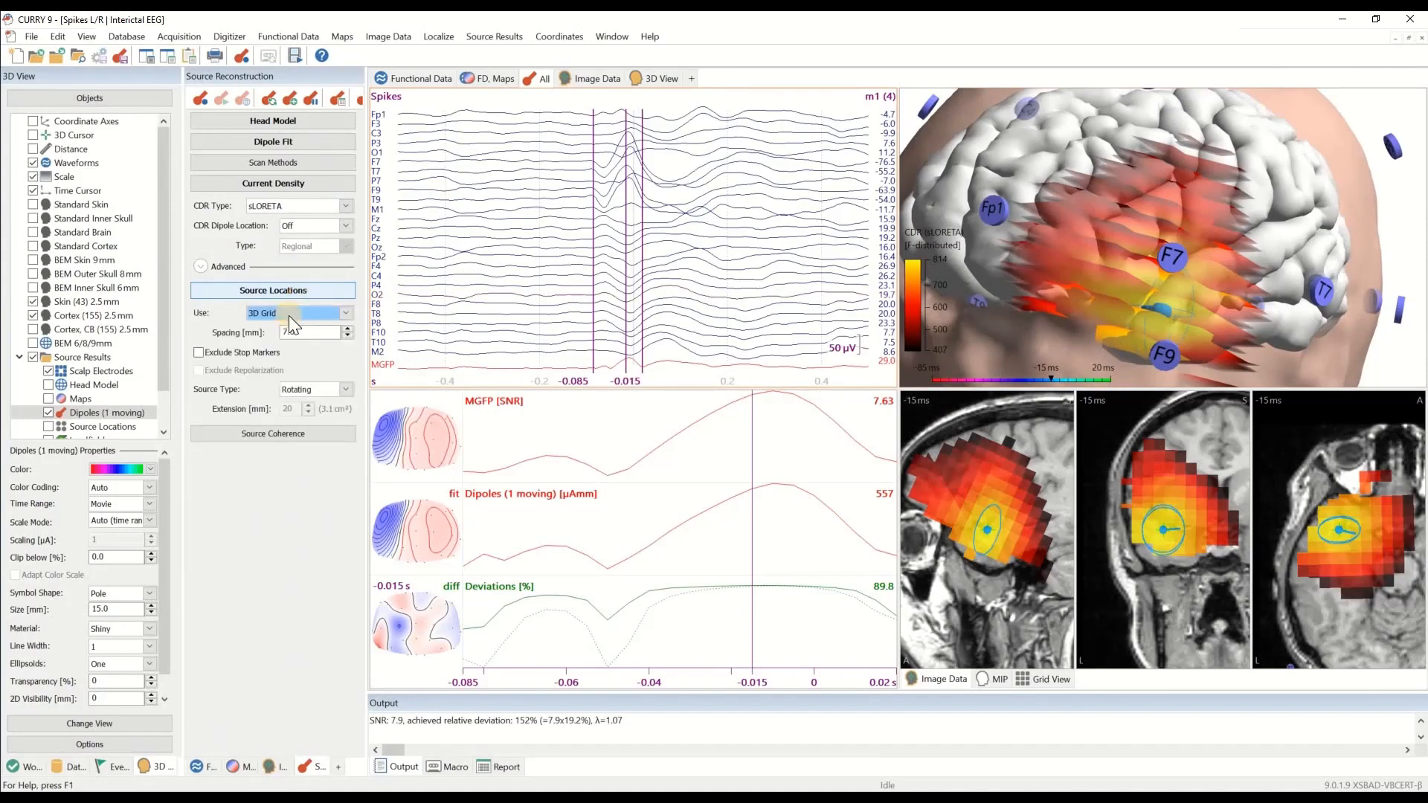
click(289, 315)
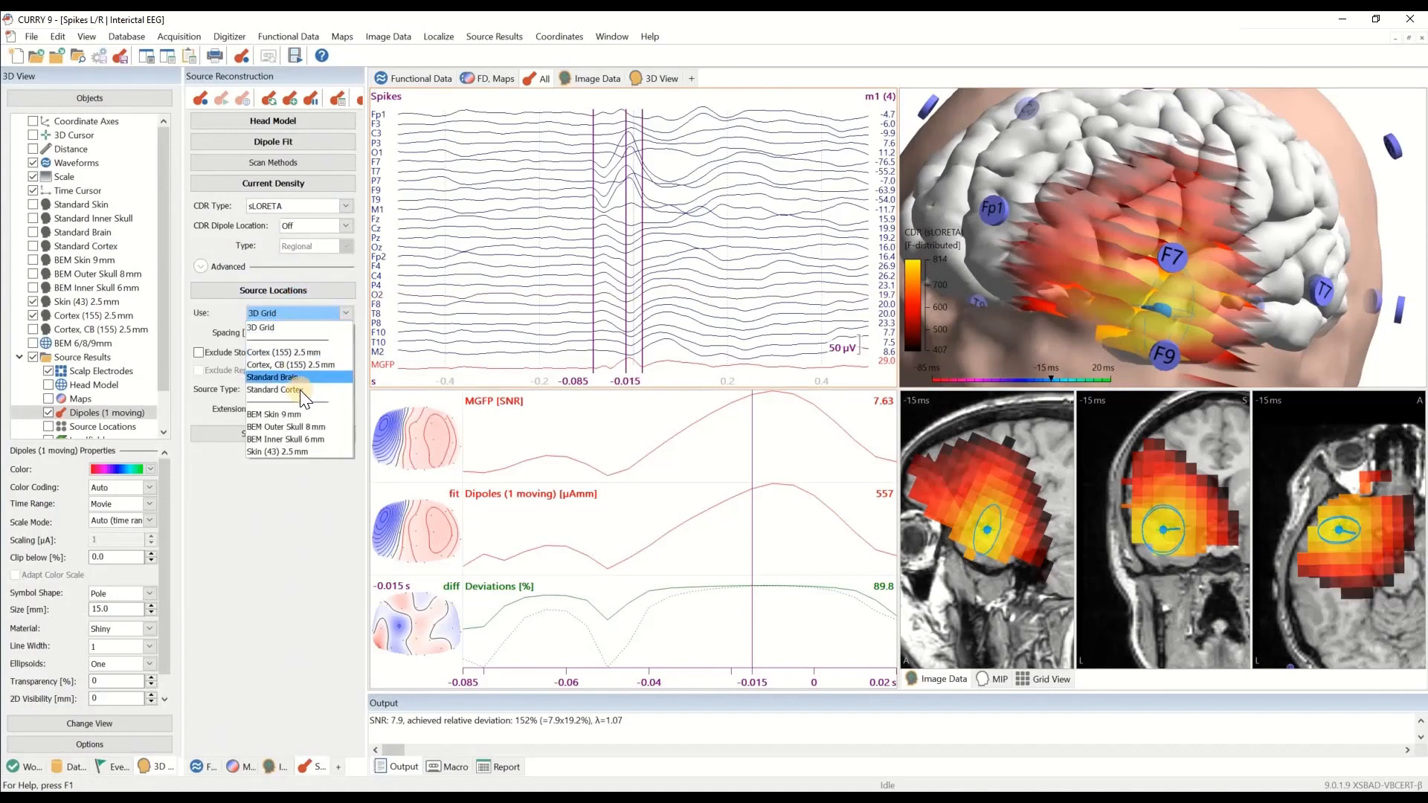
click(306, 353)
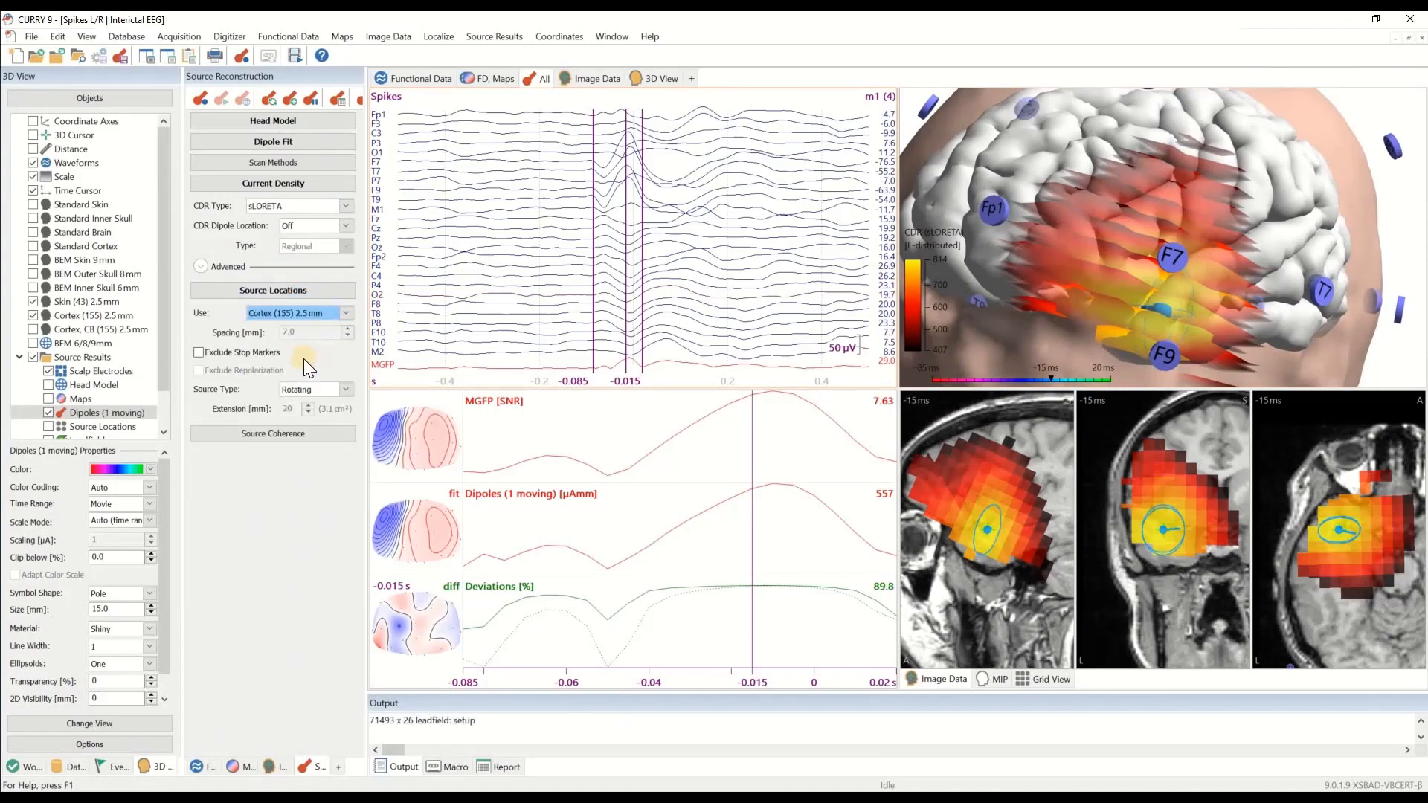
Step: Display the sLORETA result on the pial surface at -25 ms, clipped below 90%
text(90)
key(Return)
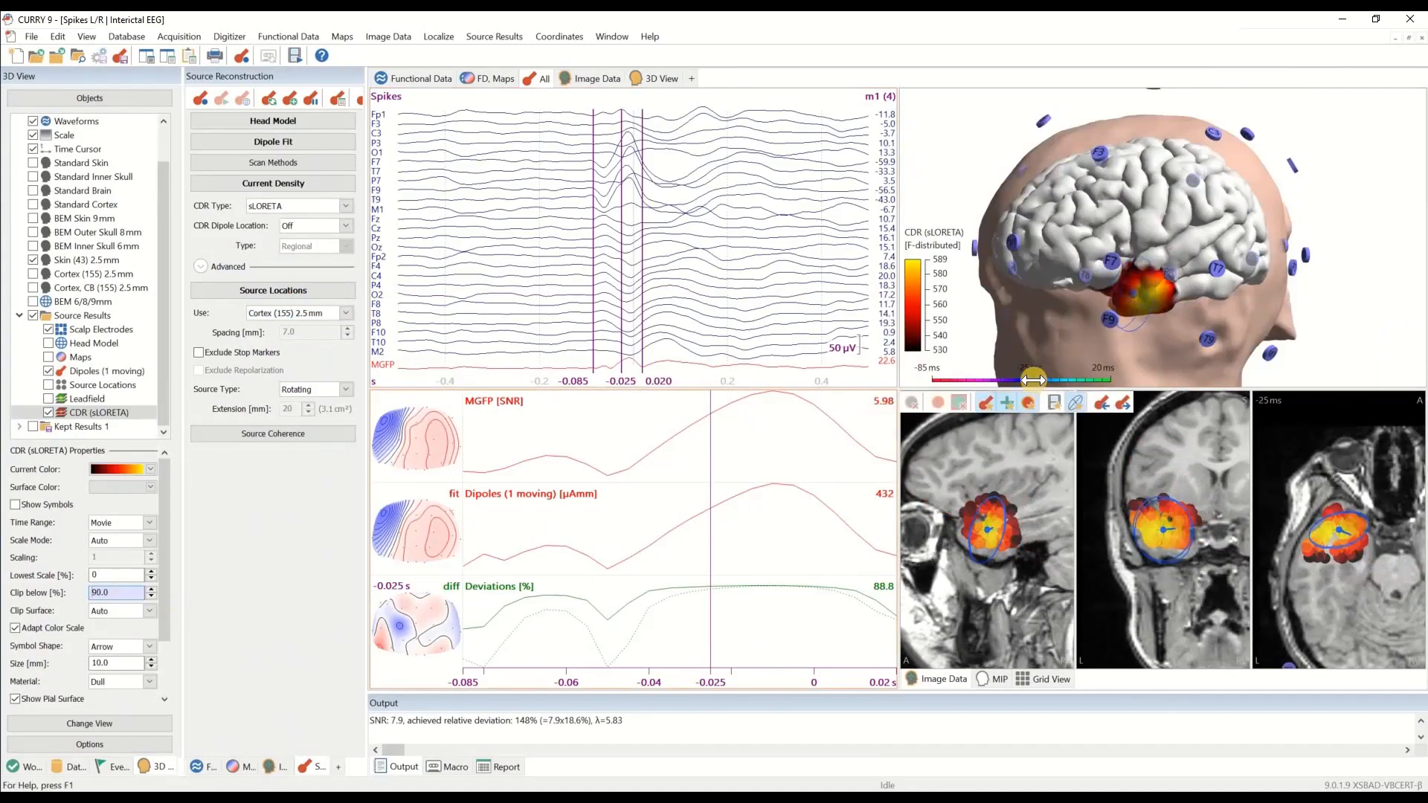
mouse_move(1034, 380)
mouse_down()
mouse_move(975, 380)
mouse_move(1027, 390)
mouse_up()
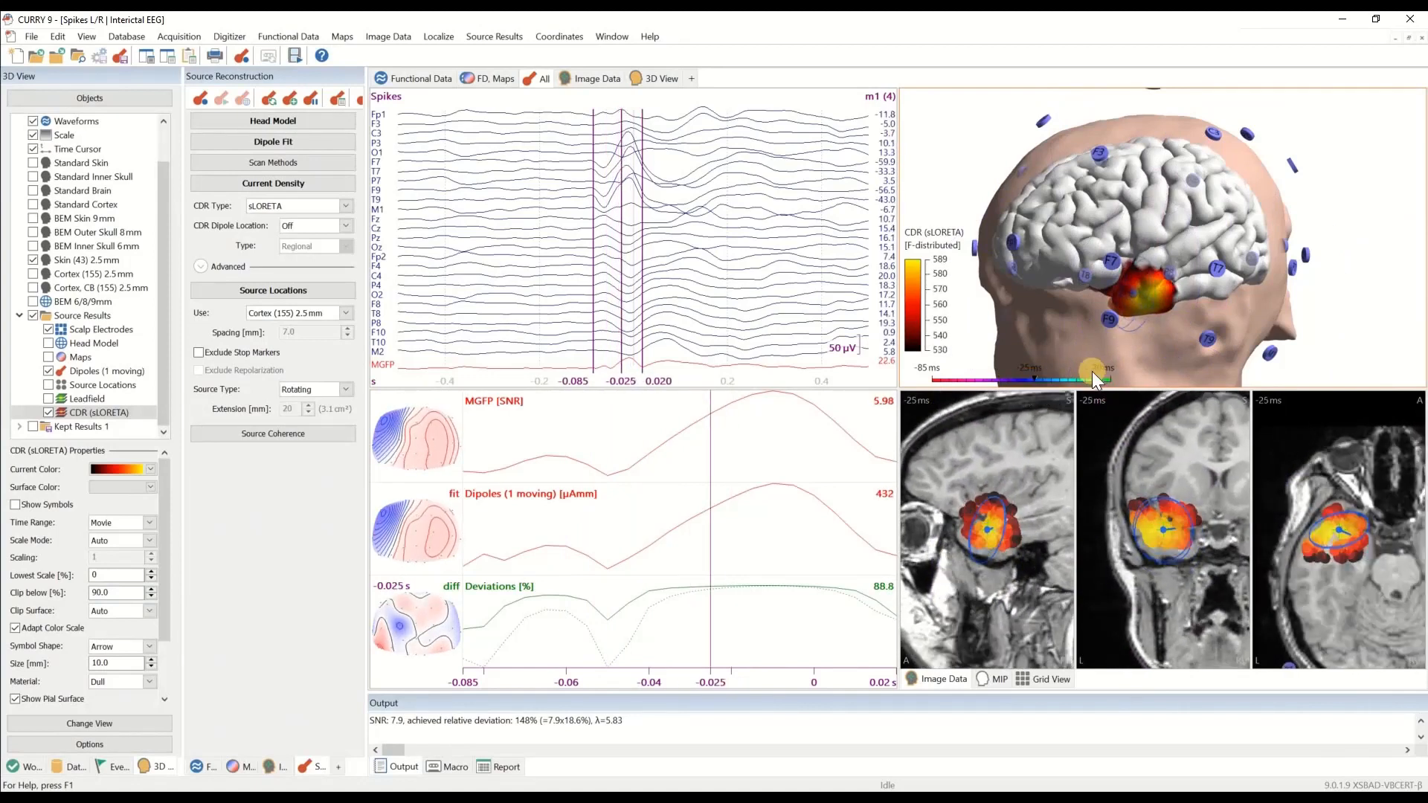
drag(1159, 328, 1095, 310)
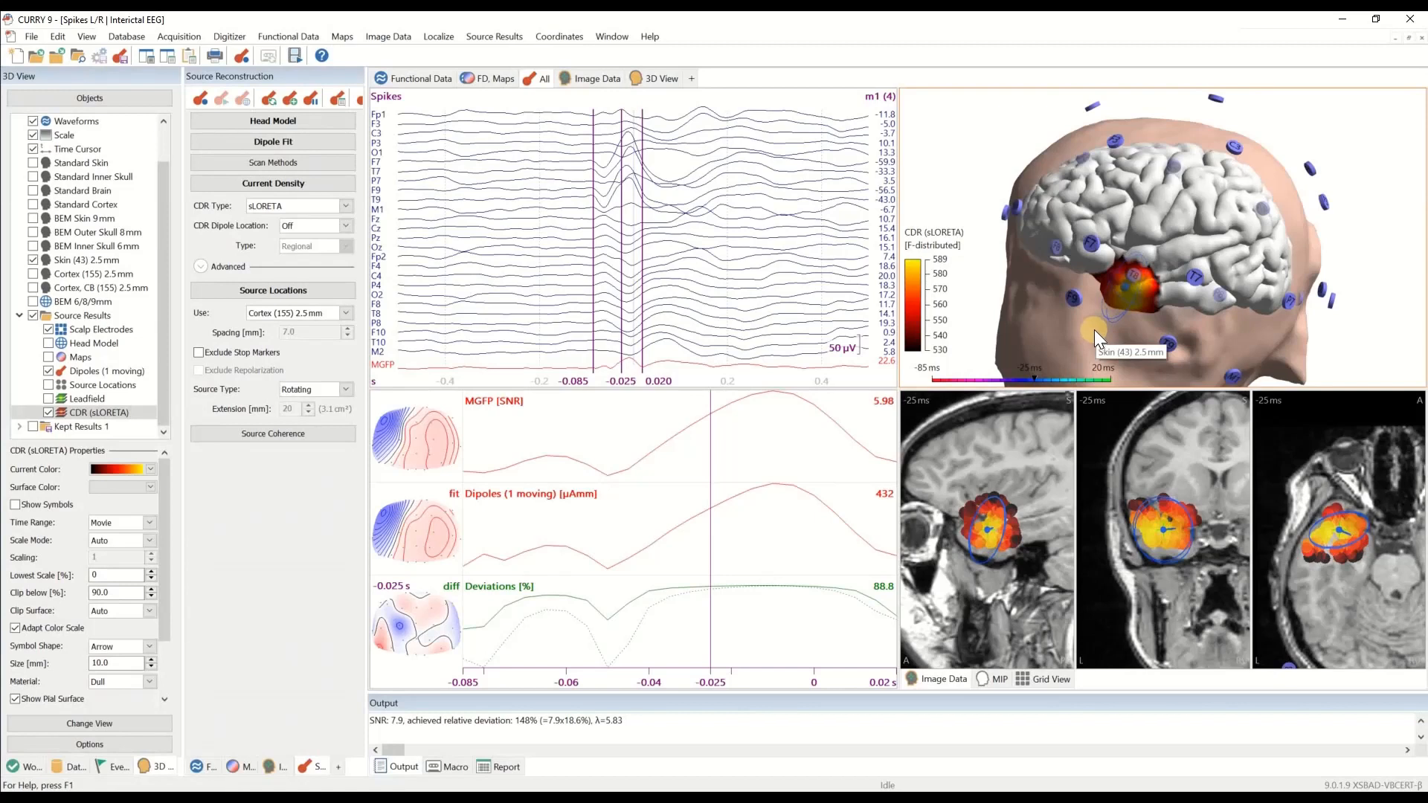
Step: Show the scalp electrodes at the locations used for the fit and open the database tree
click(108, 331)
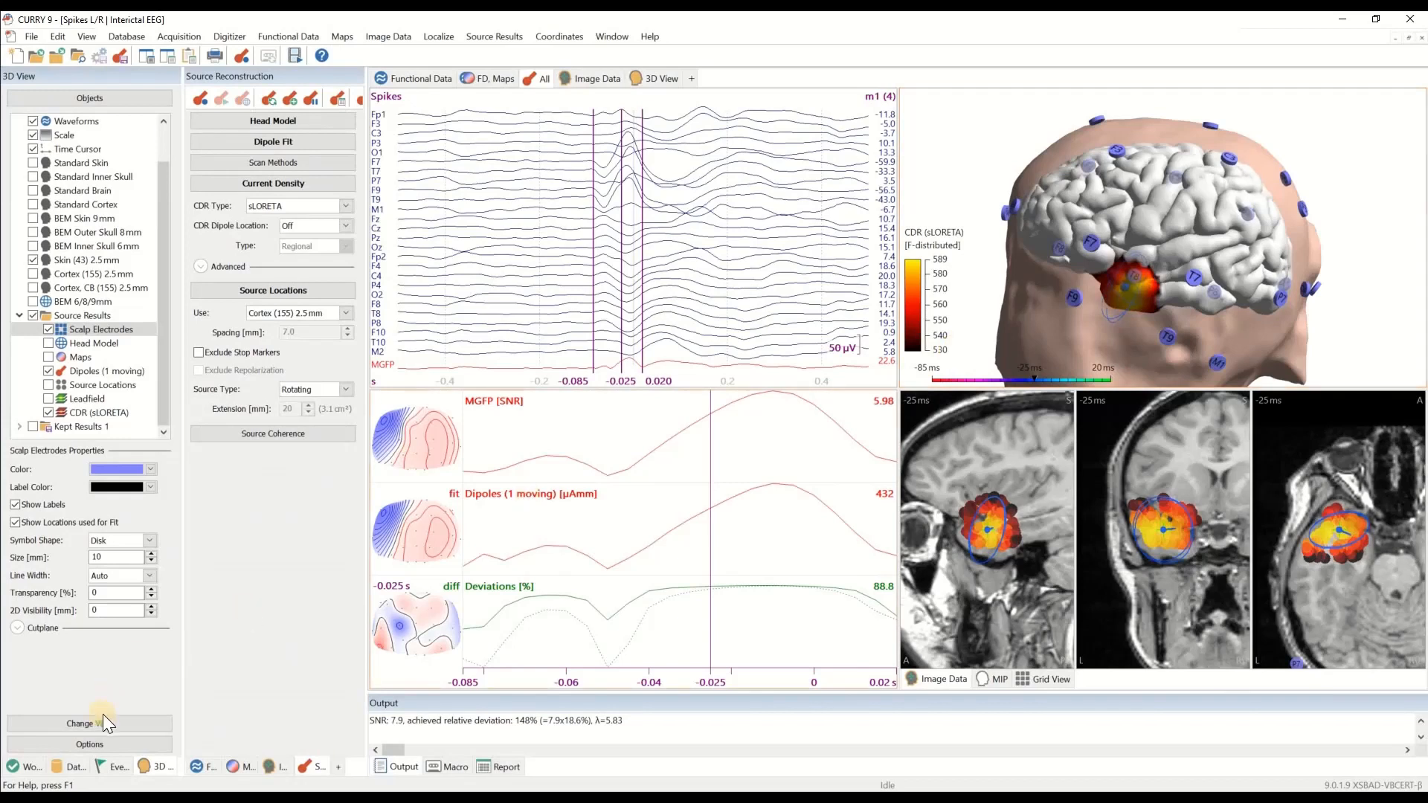
click(70, 764)
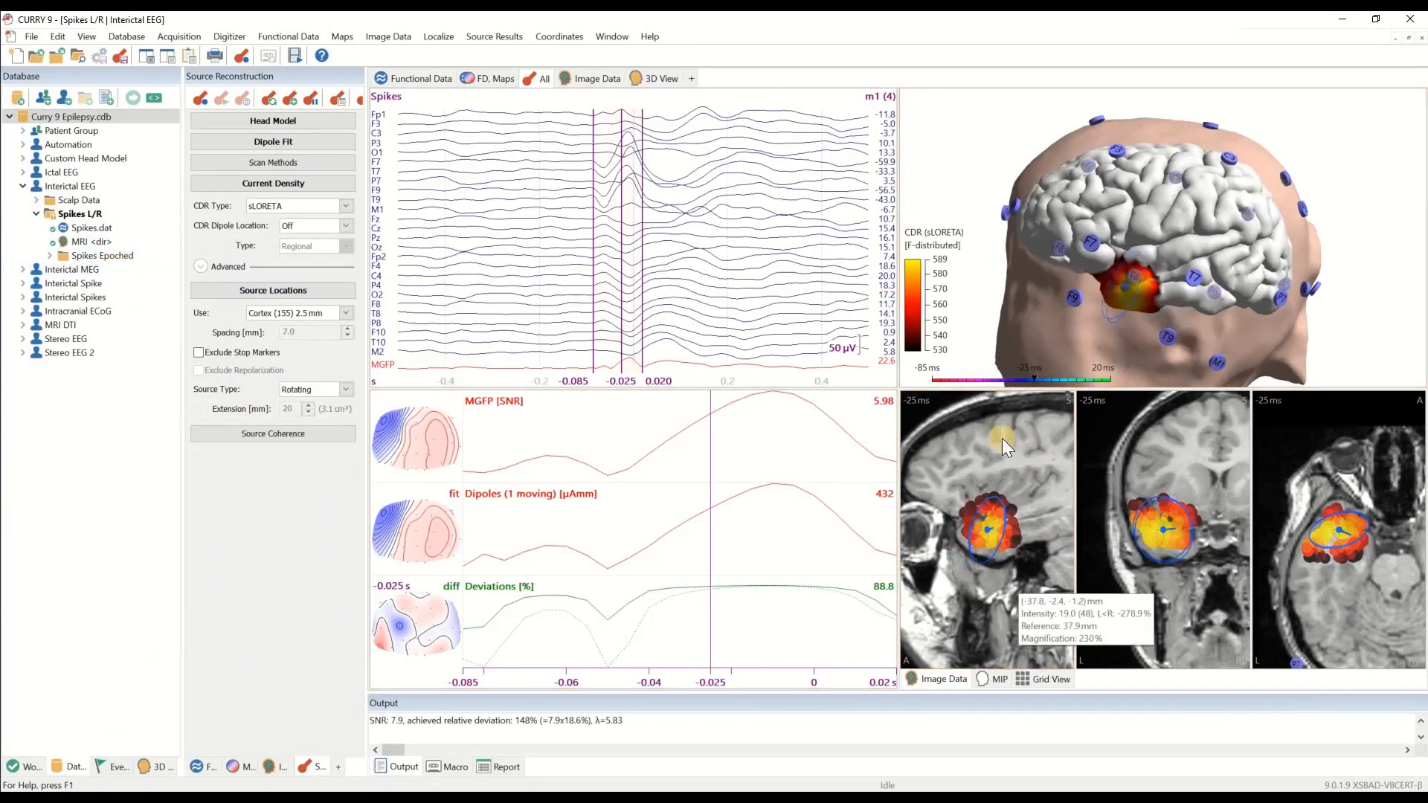
mouse_move(1007, 568)
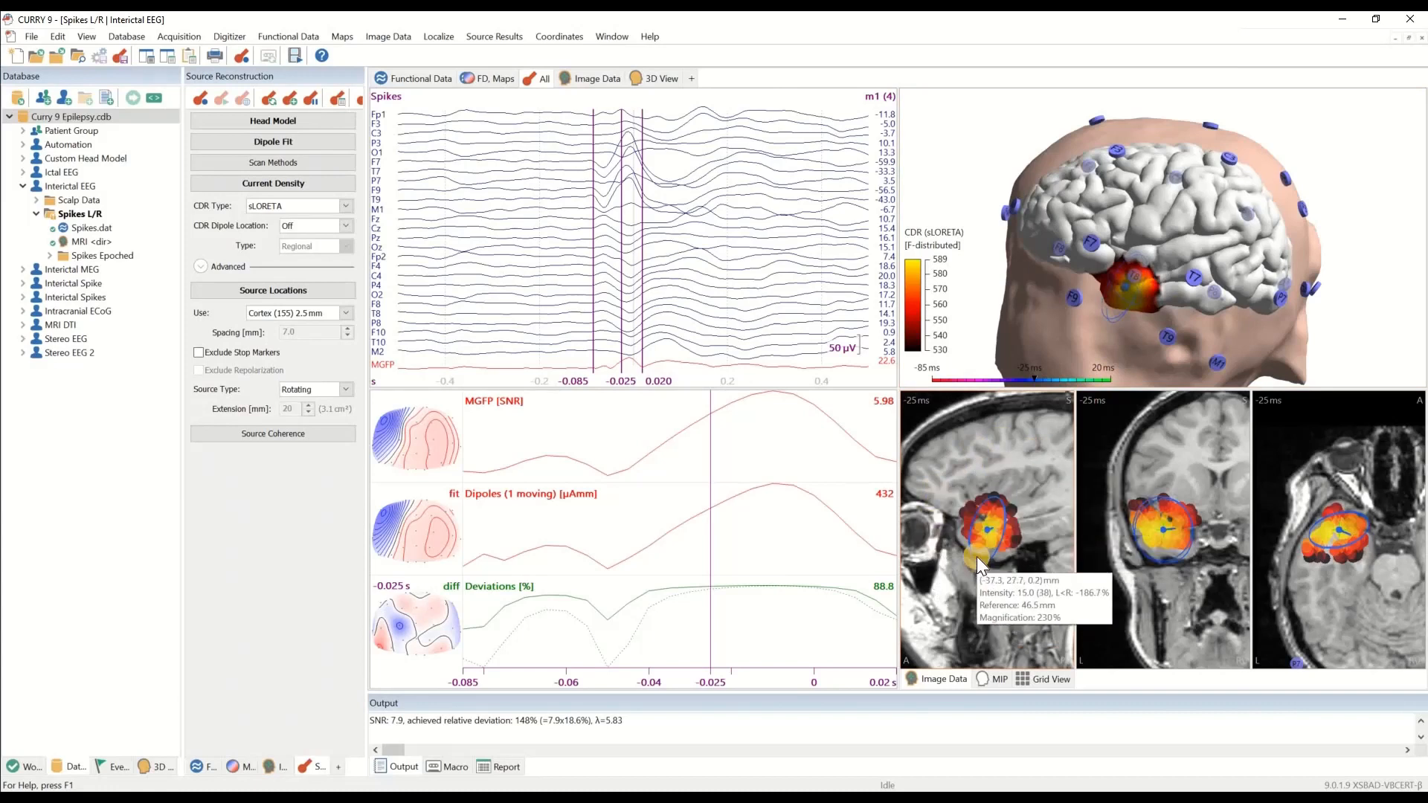